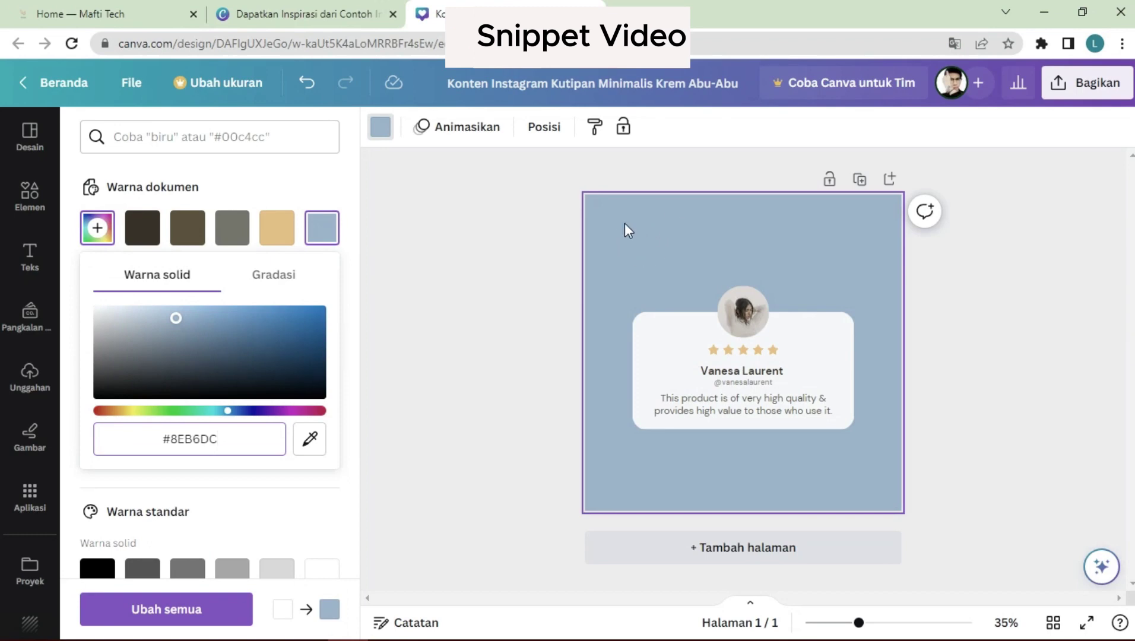
Close the #8EB6DC colour options, collapse the side panel and select the whole testimonial card
{"action": "left_click", "coordinate": [380, 138]}
{"action": "left_click", "coordinate": [367, 392]}
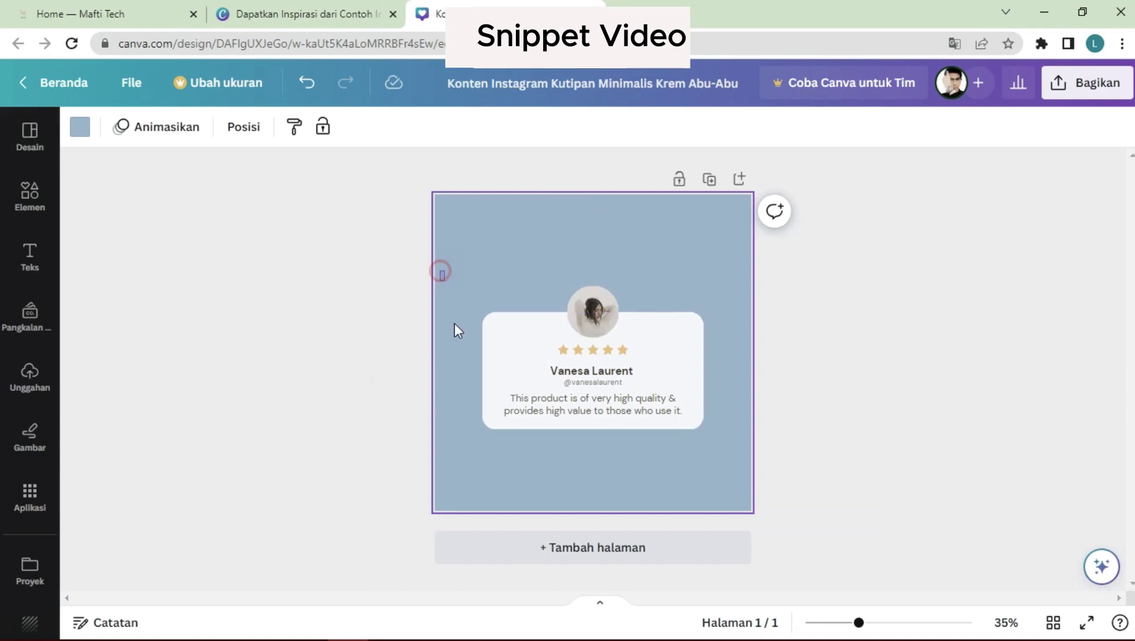
{"action": "left_click_drag", "start_coordinate": [441, 271], "coordinate": [789, 434]}
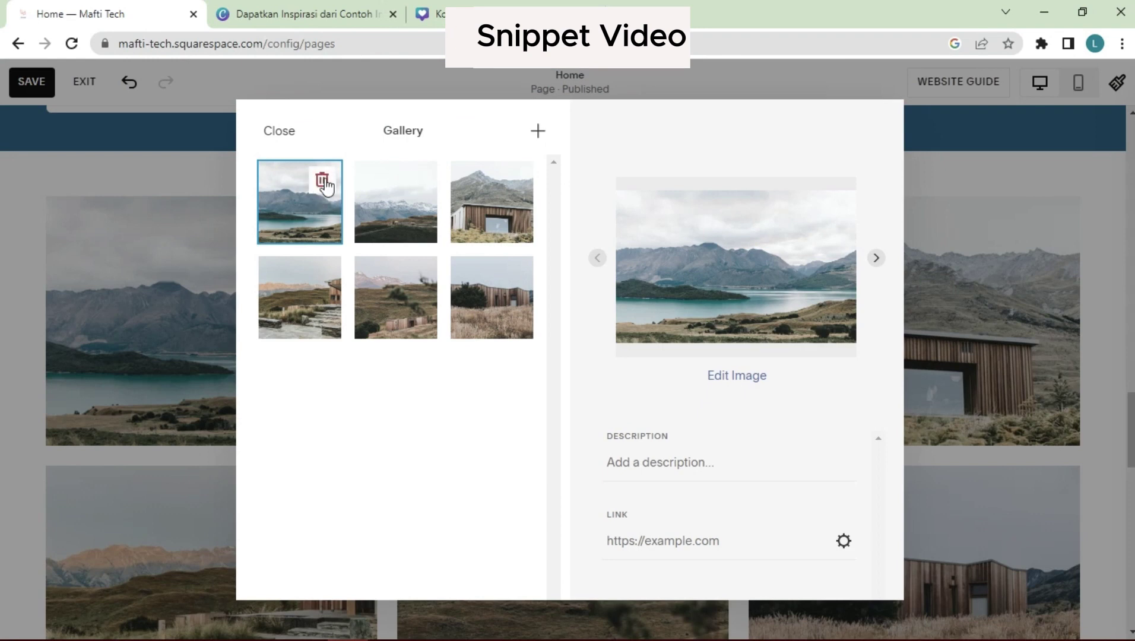
Delete the four landscape photos, including the cabin photo, from the home page gallery
{"action": "left_click", "coordinate": [322, 179]}
{"action": "key", "text": "Return"}
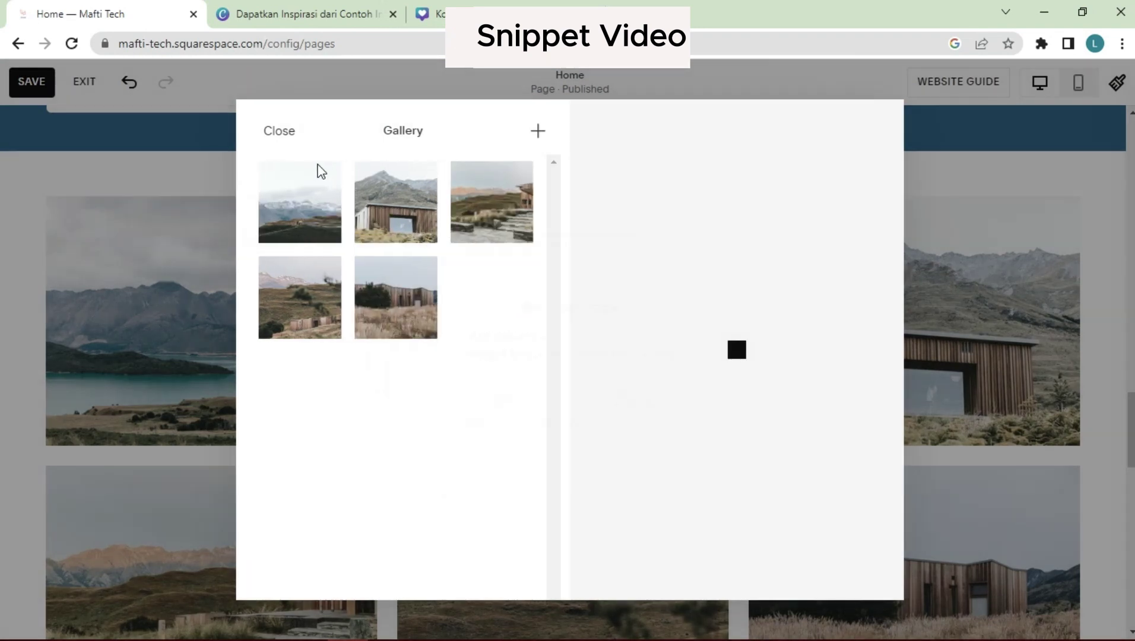
{"action": "left_click", "coordinate": [322, 179]}
{"action": "left_click", "coordinate": [601, 395]}
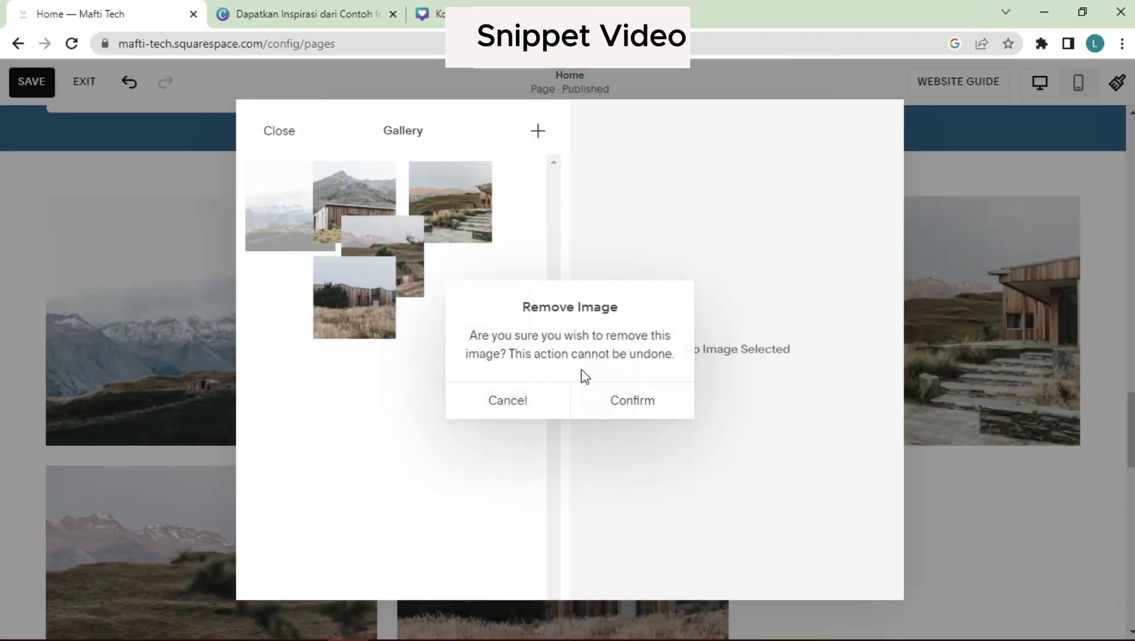
{"action": "left_click", "coordinate": [322, 180]}
{"action": "left_click", "coordinate": [640, 407]}
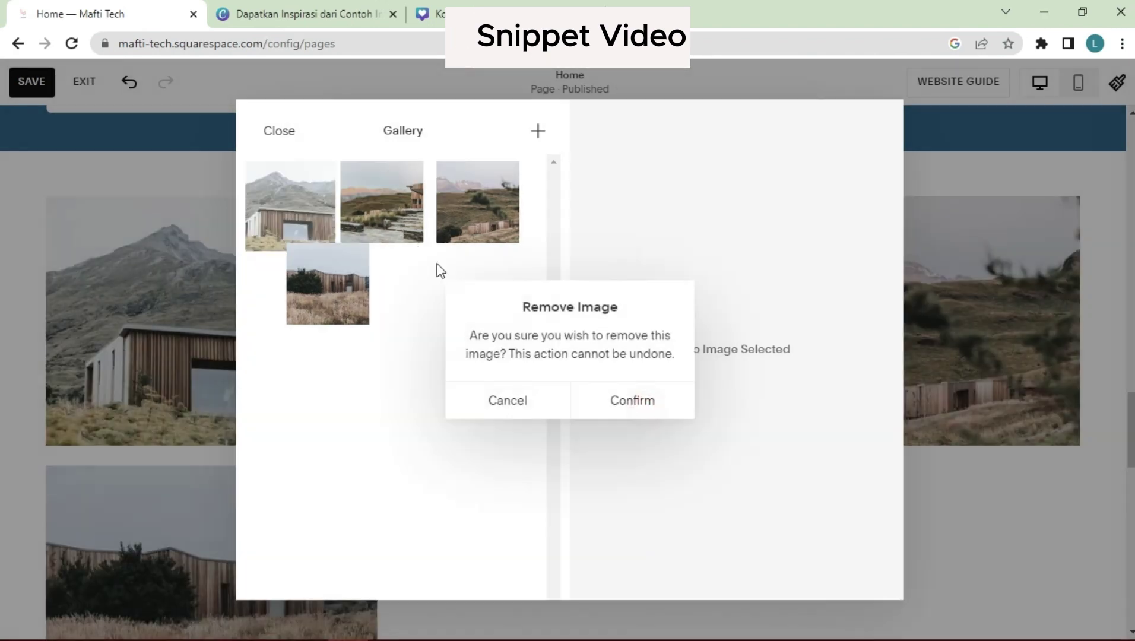
{"action": "left_click", "coordinate": [321, 180]}
{"action": "left_click", "coordinate": [640, 397]}
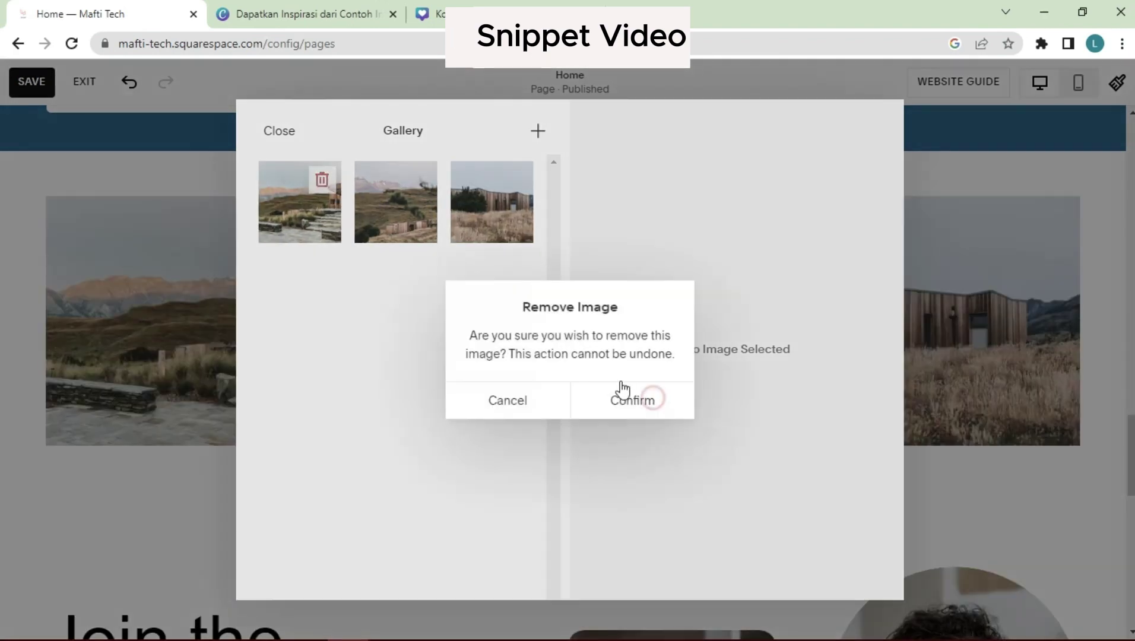
Change the gallery section's layout to Slideshow: Reel
{"action": "left_click", "coordinate": [1026, 246]}
{"action": "left_click", "coordinate": [1030, 247]}
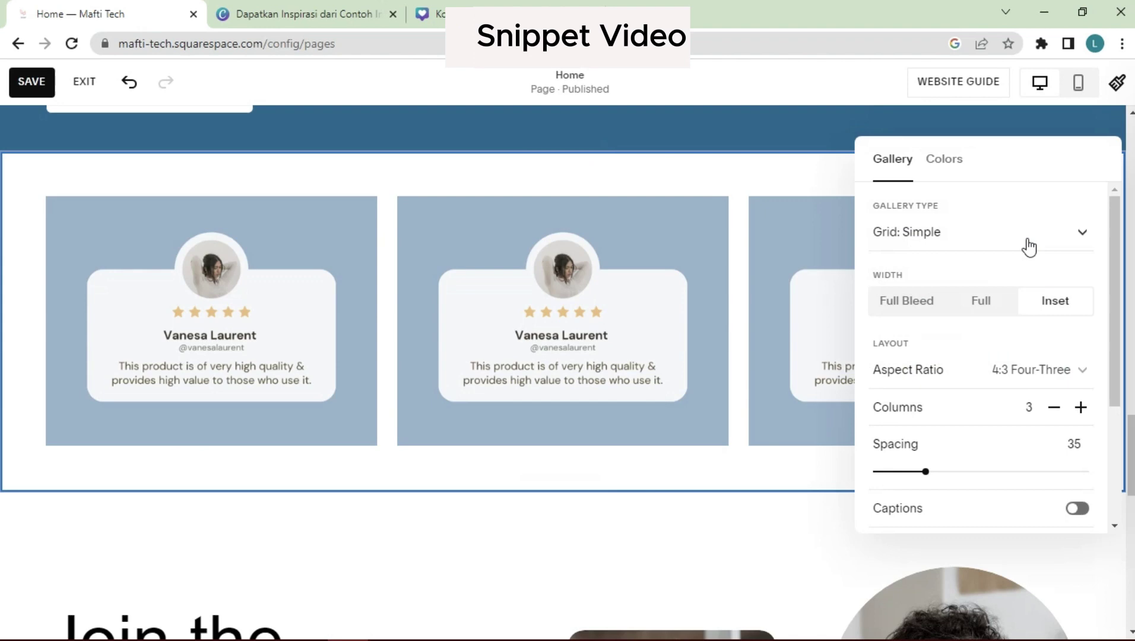
{"action": "left_click", "coordinate": [966, 234]}
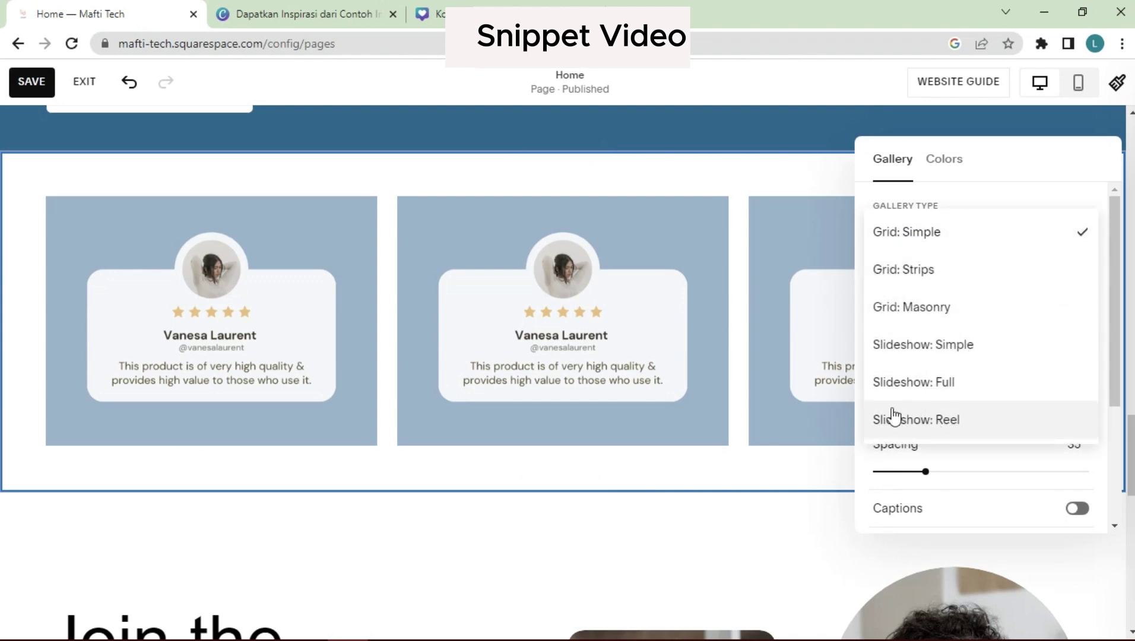
{"action": "left_click", "coordinate": [946, 421]}
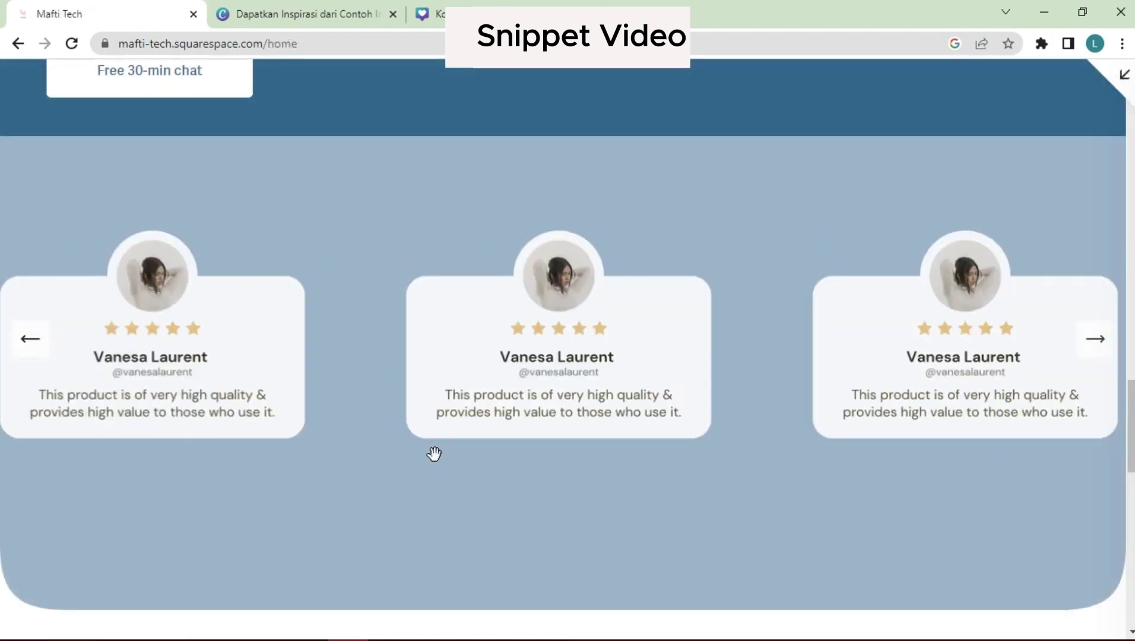
In the home page preview, advance the testimonial reel five times with its right arrow
{"action": "left_click", "coordinate": [1107, 347]}
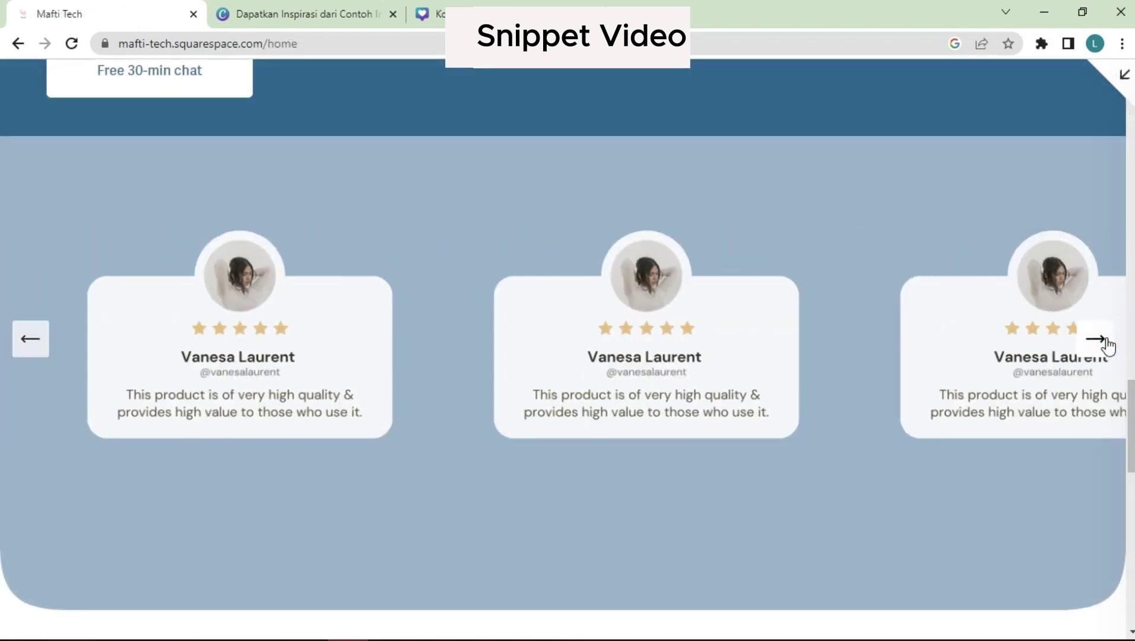
{"action": "left_click", "coordinate": [1108, 348]}
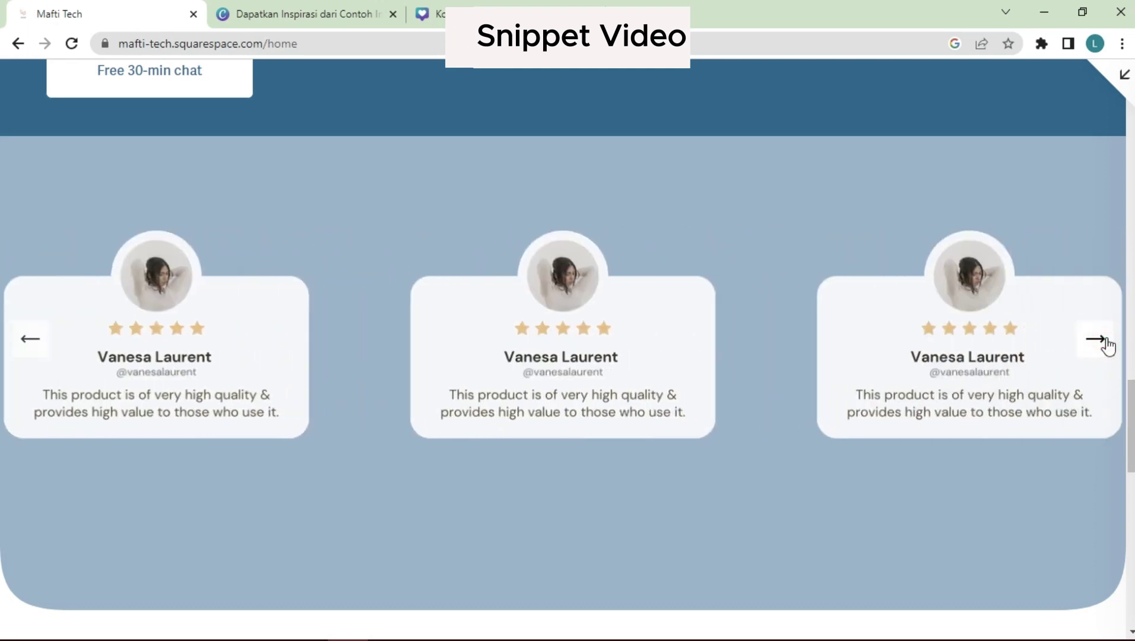
{"action": "left_click", "coordinate": [1108, 347]}
{"action": "left_click", "coordinate": [1108, 347]}
{"action": "left_click", "coordinate": [1108, 347]}
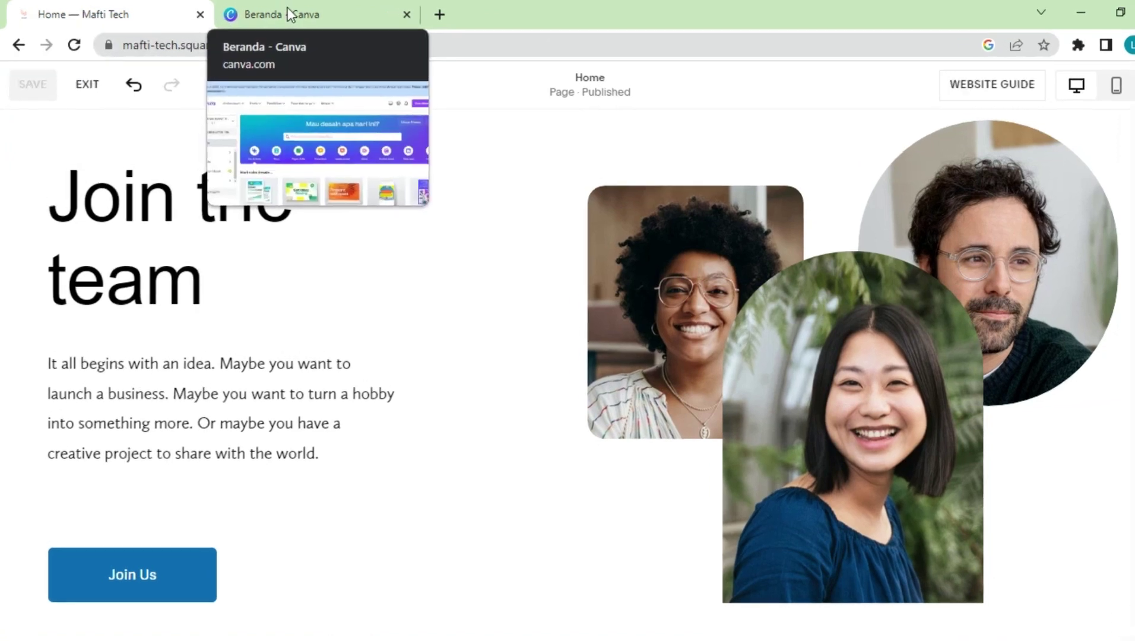
Back in Canva, search the Instagram post templates for 'instagram' and browse the results
{"action": "left_click", "coordinate": [285, 13]}
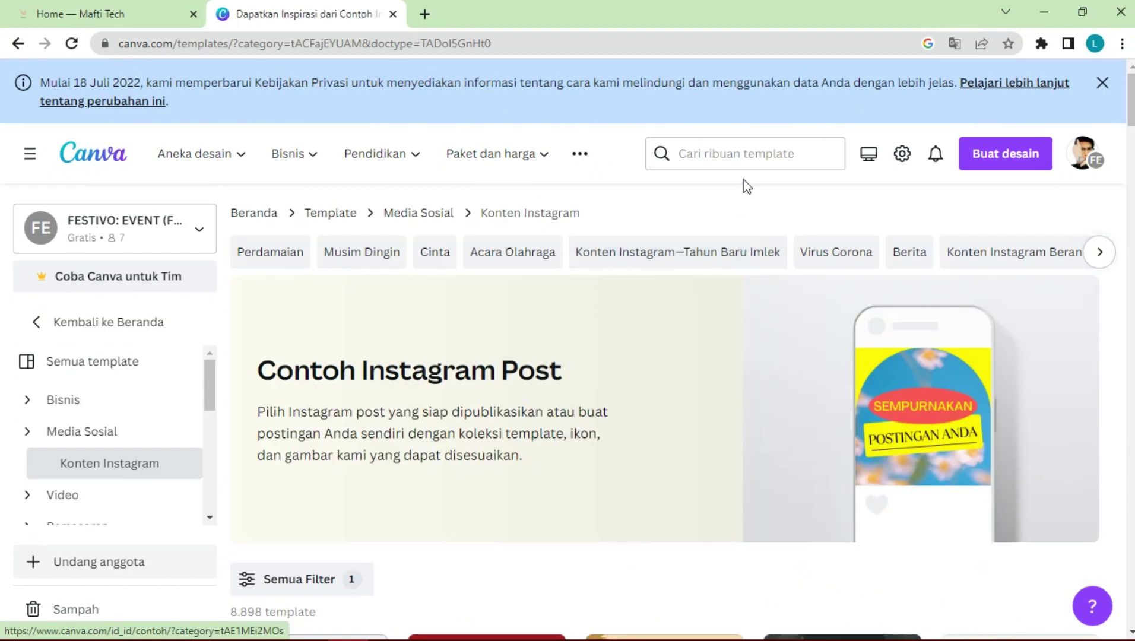
{"action": "left_click", "coordinate": [751, 156]}
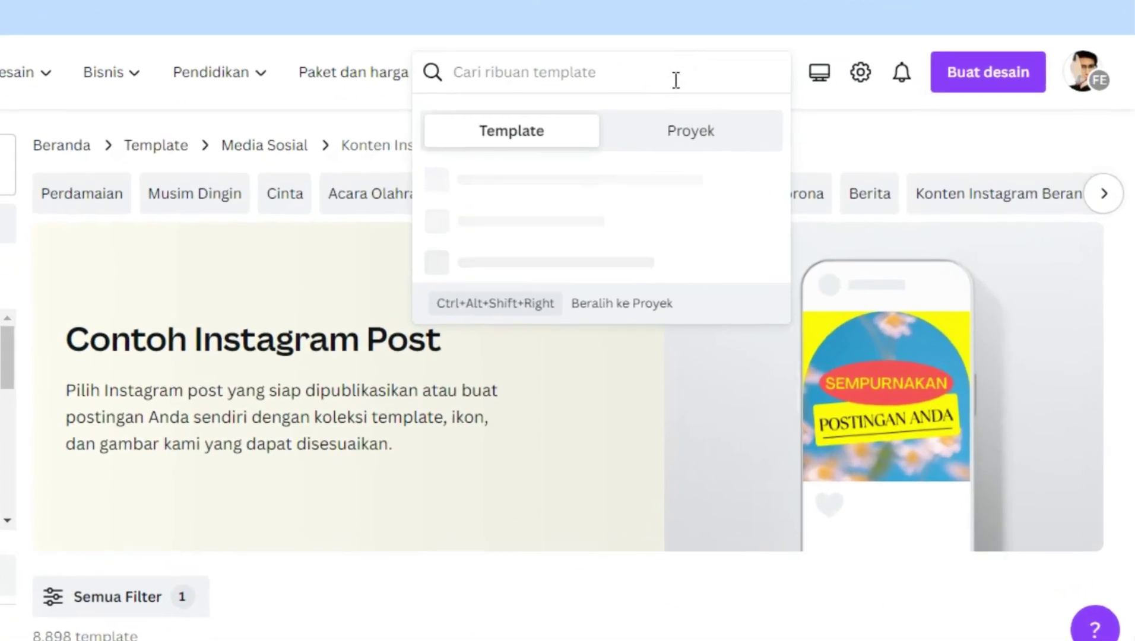
{"action": "type", "text": "instagra"}
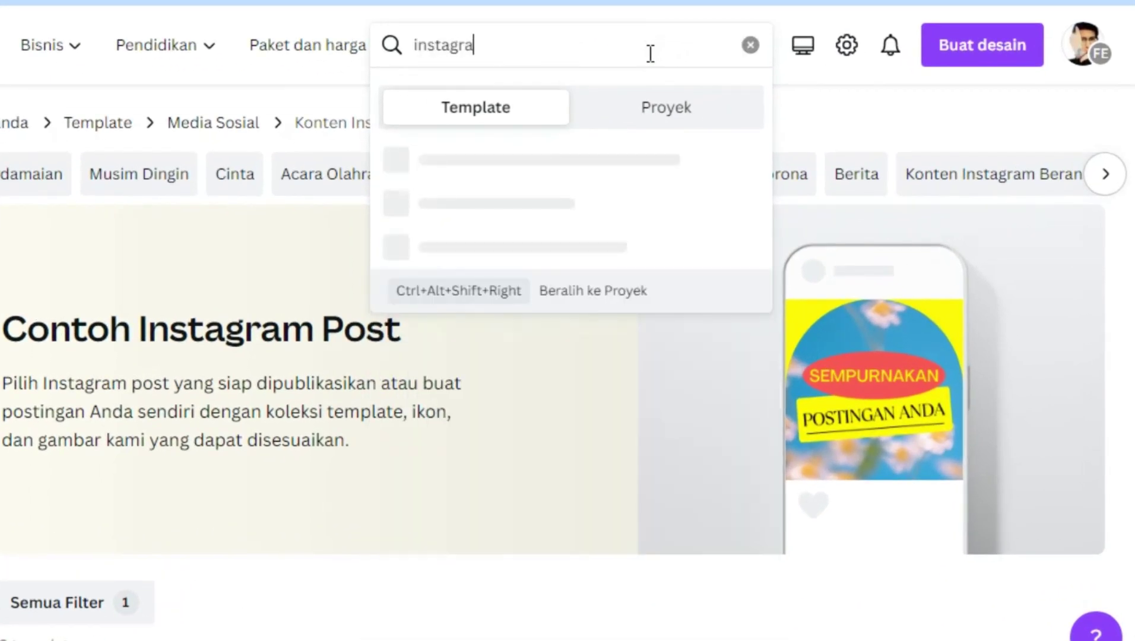
{"action": "type", "text": "m"}
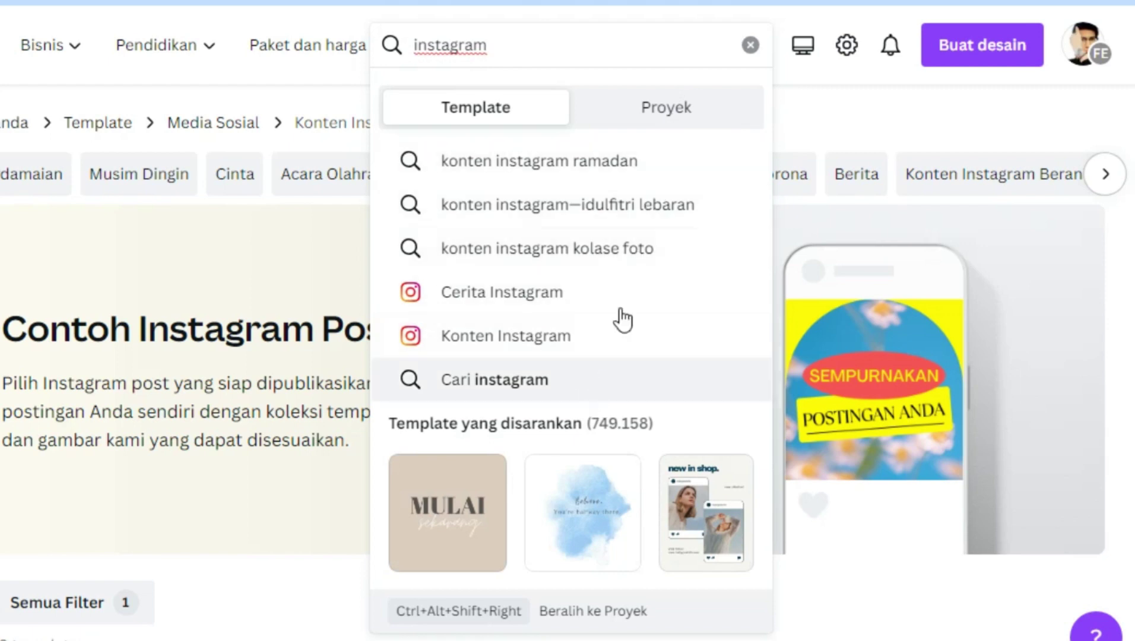
{"action": "scroll", "coordinate": [622, 321], "scroll_direction": "down", "scroll_amount": 4}
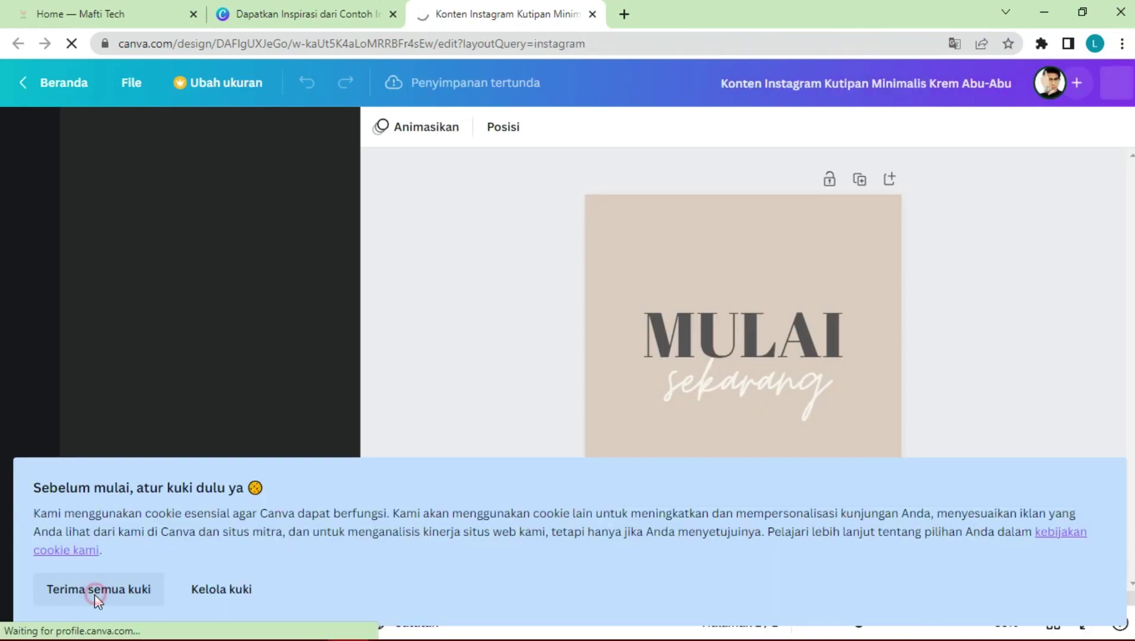
Dismiss the cookie and tip notices, search 'testimonial', and apply the Beige Aesthetic Costumer Testimonial template
{"action": "left_click", "coordinate": [99, 590]}
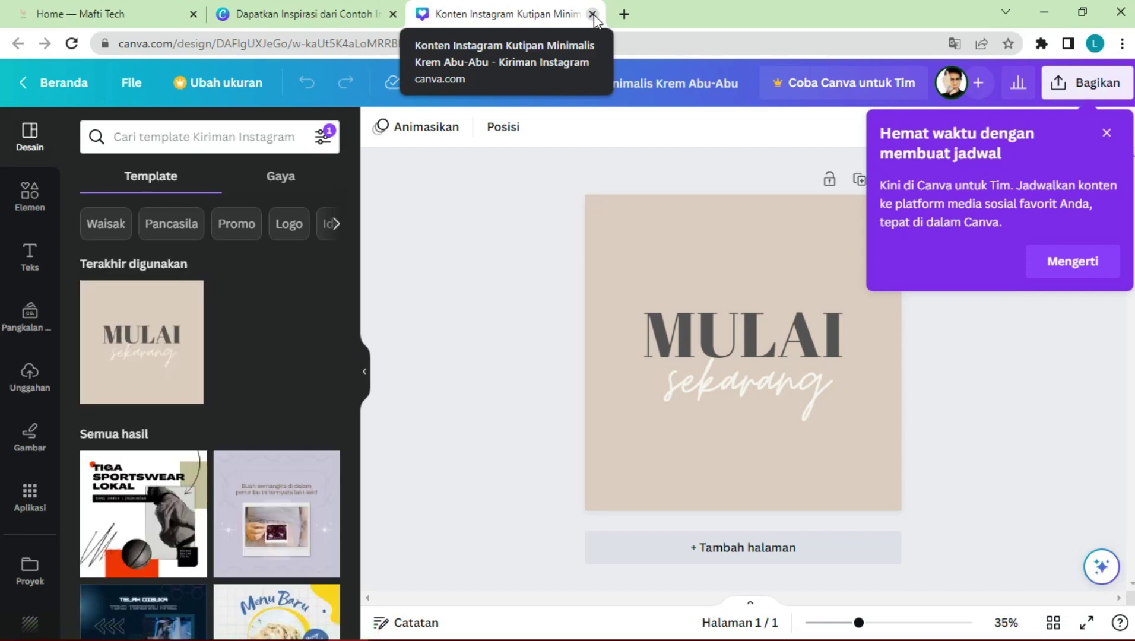
{"action": "left_click", "coordinate": [1108, 136]}
{"action": "left_click", "coordinate": [168, 137]}
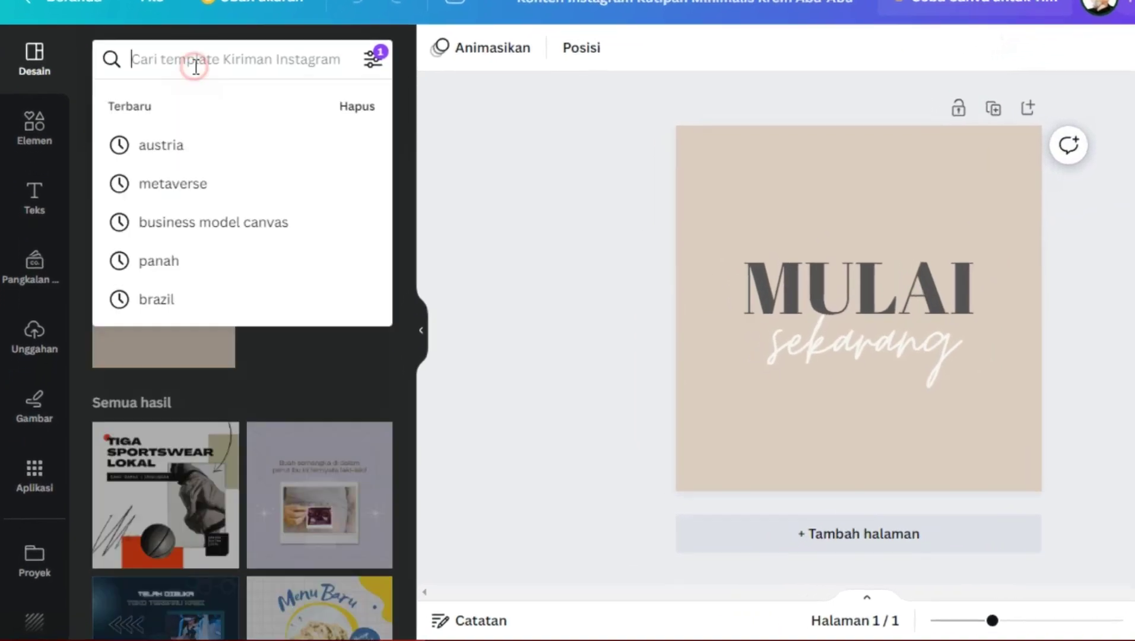
{"action": "type", "text": "testimoli"}
{"action": "key", "text": "BackSpace"}
{"action": "key", "text": "BackSpace"}
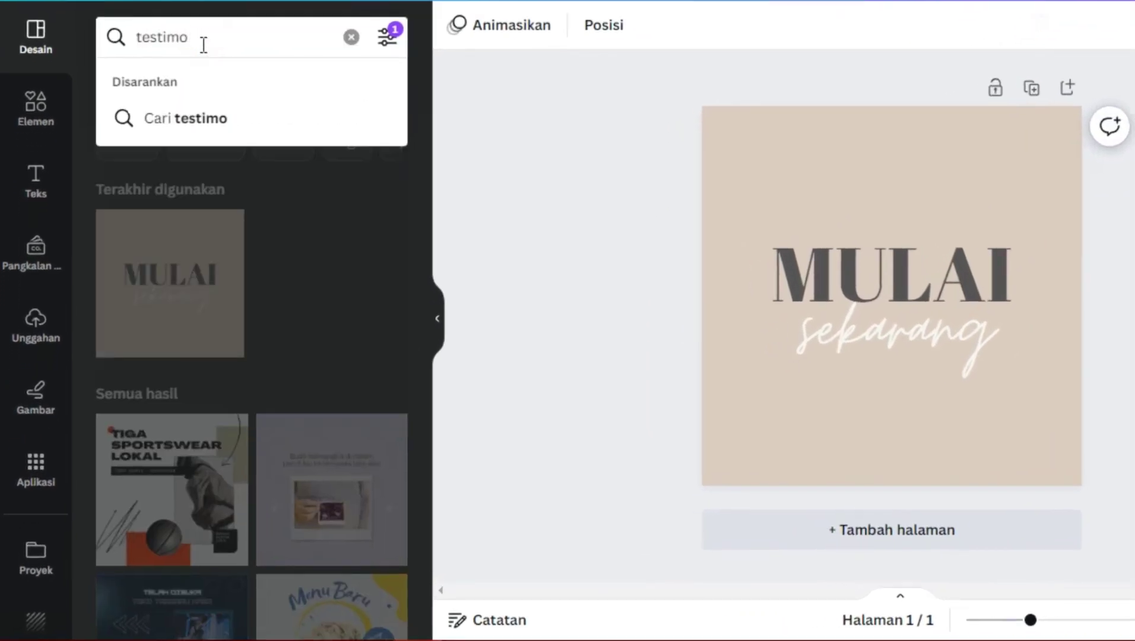
{"action": "type", "text": "nial"}
{"action": "key", "text": "Return"}
{"action": "scroll", "coordinate": [325, 425], "scroll_direction": "down", "scroll_amount": 3}
{"action": "scroll", "coordinate": [421, 491], "scroll_direction": "down", "scroll_amount": 5}
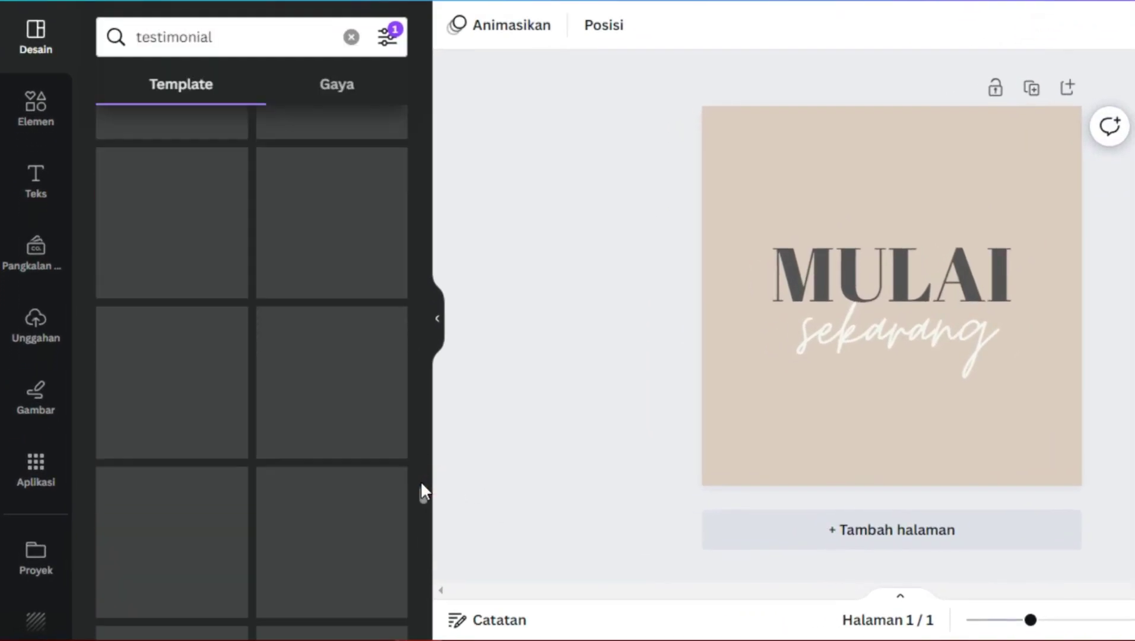
{"action": "left_click_drag", "start_coordinate": [423, 470], "coordinate": [423, 450]}
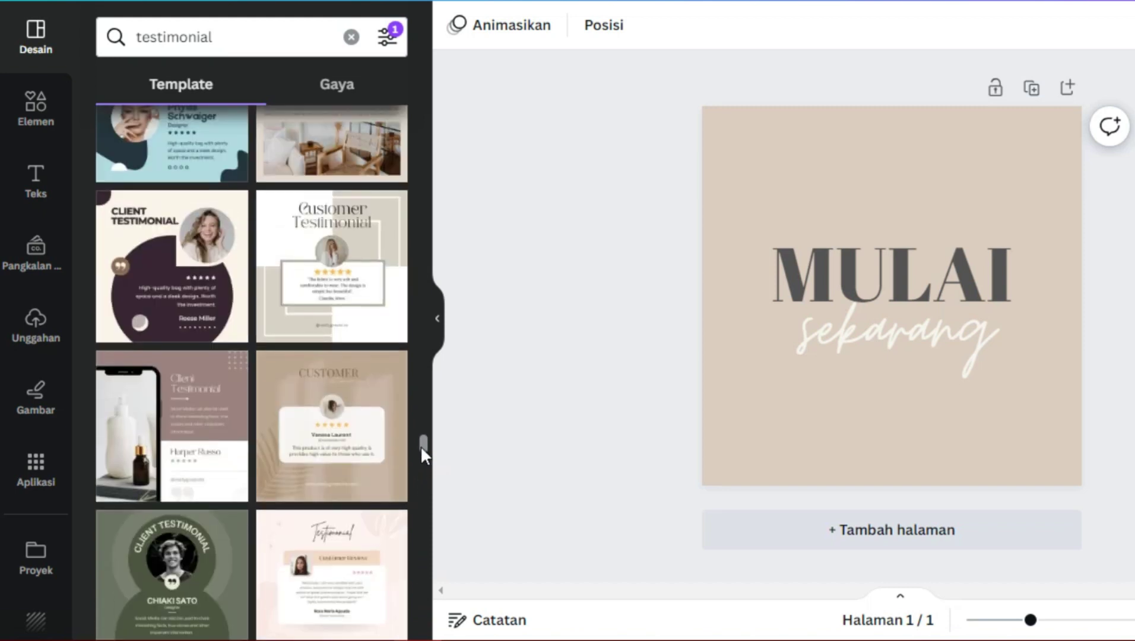
{"action": "left_click", "coordinate": [325, 440]}
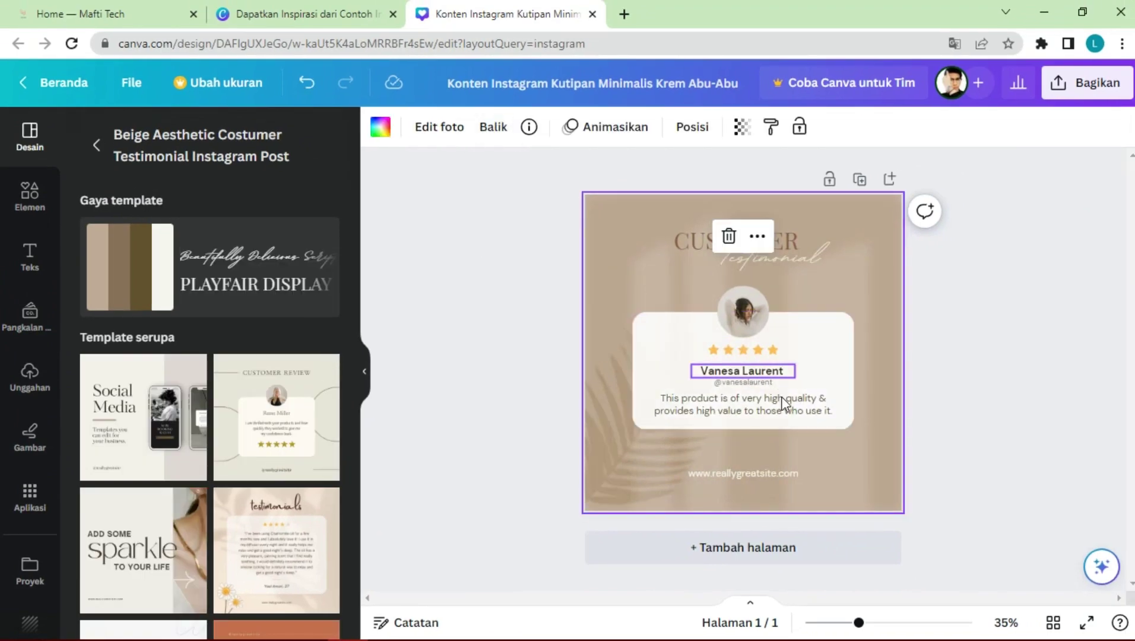
Delete the website address, CUSTOMER heading and Testimonial script, then select the beige background
{"action": "left_click", "coordinate": [777, 478]}
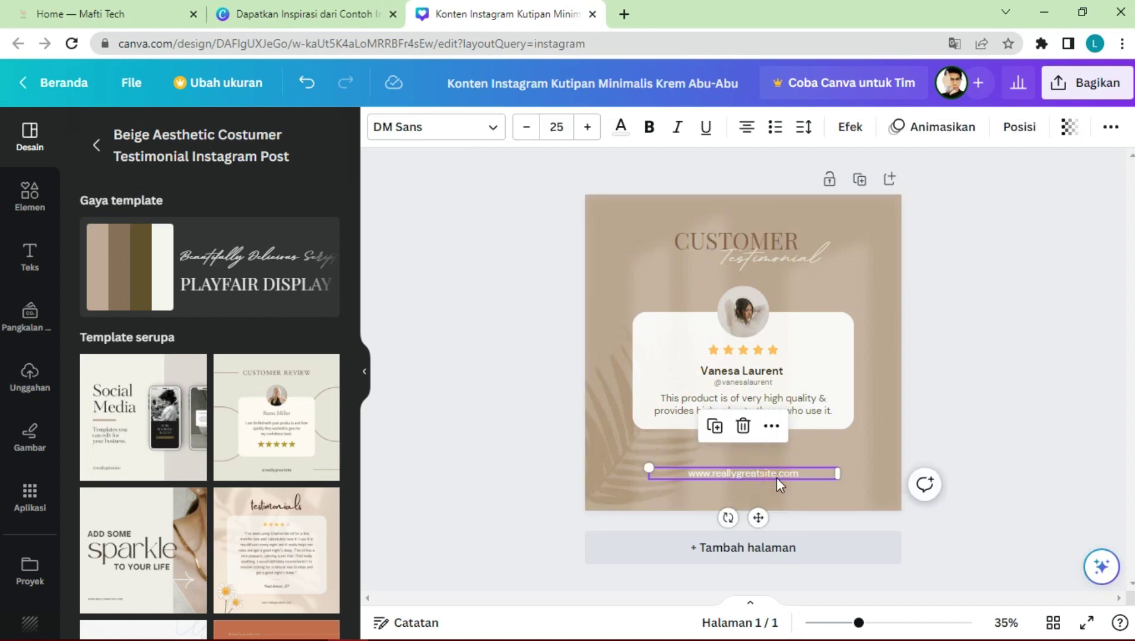
{"action": "key", "text": "Delete"}
{"action": "left_click", "coordinate": [779, 242]}
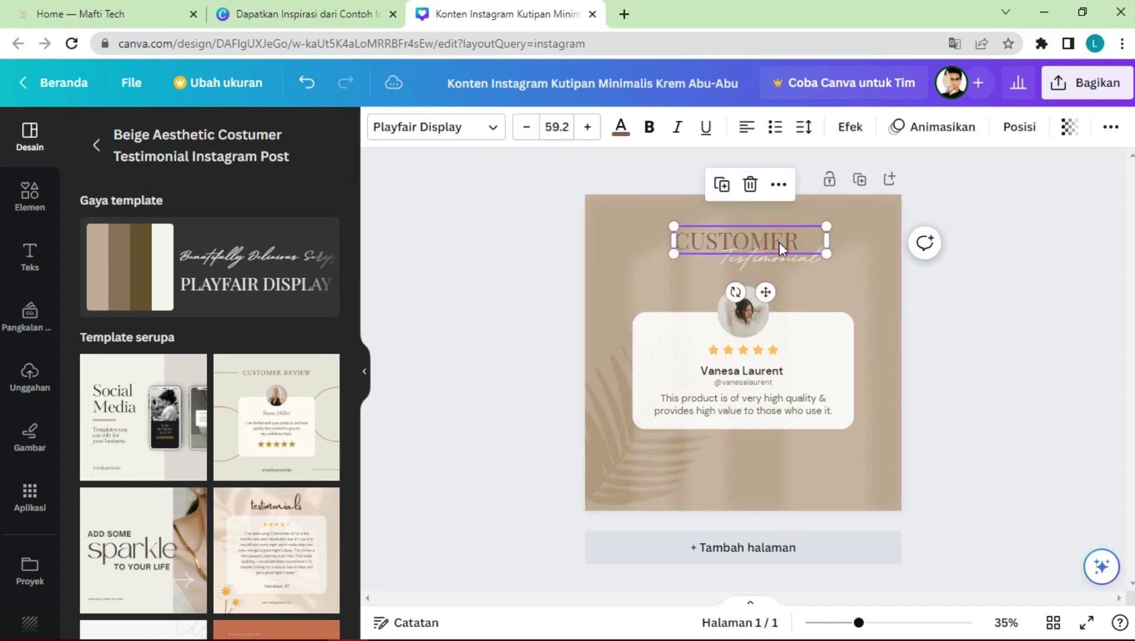
{"action": "key", "text": "Delete"}
{"action": "left_click", "coordinate": [770, 237]}
{"action": "key", "text": "Delete"}
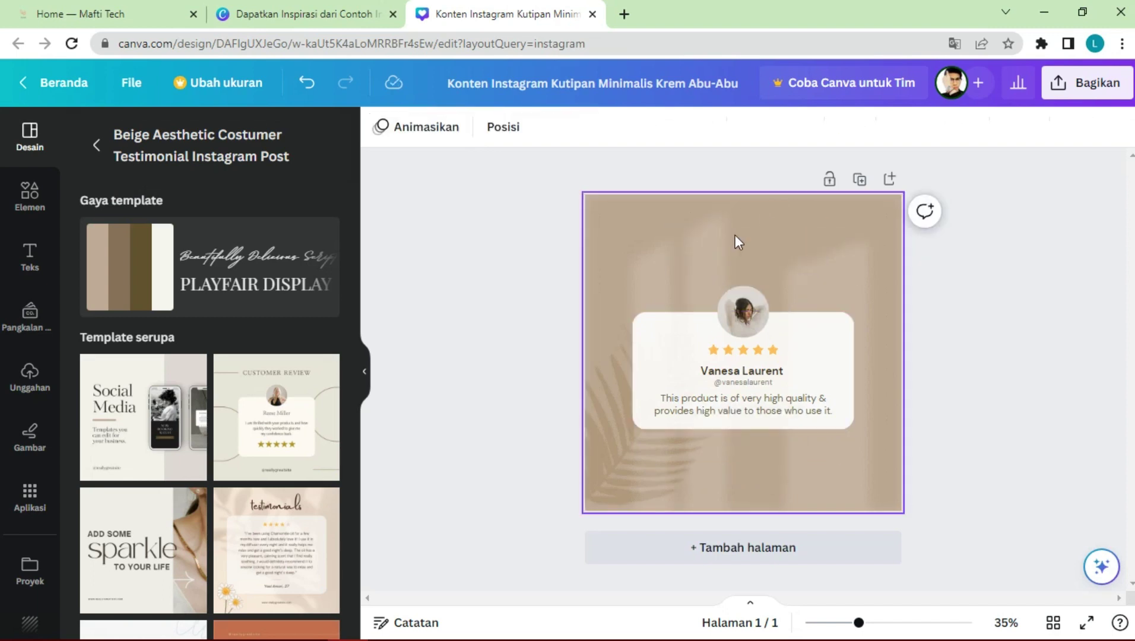
{"action": "left_click", "coordinate": [735, 238]}
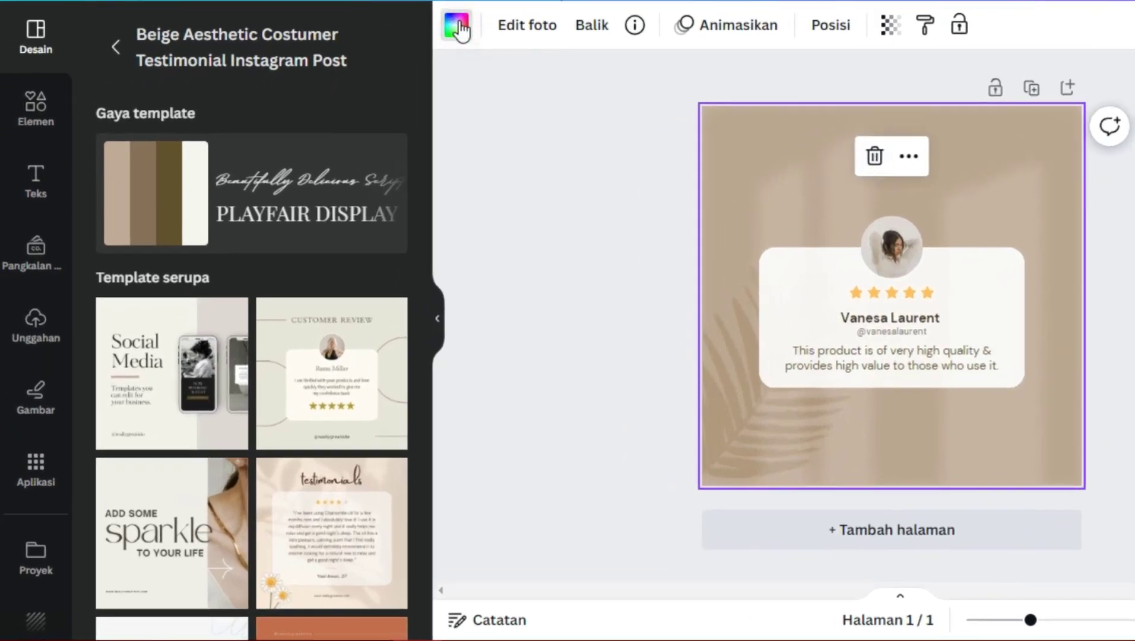
Give the post a solid light blue #8EB6DC background colour
{"action": "left_click", "coordinate": [420, 76]}
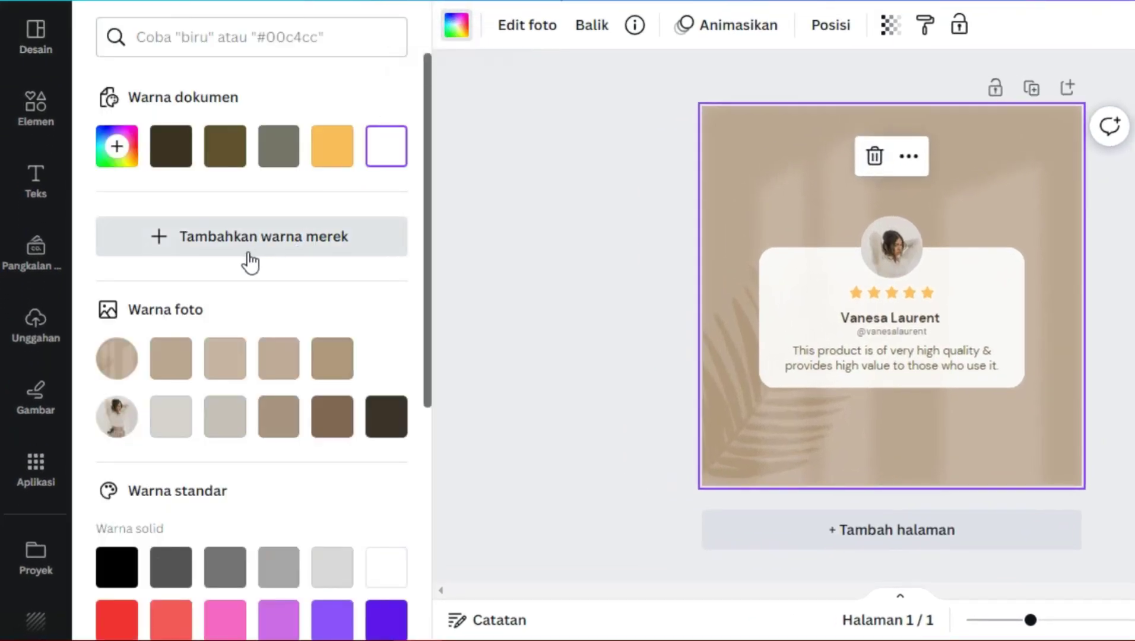
{"action": "left_click", "coordinate": [122, 150]}
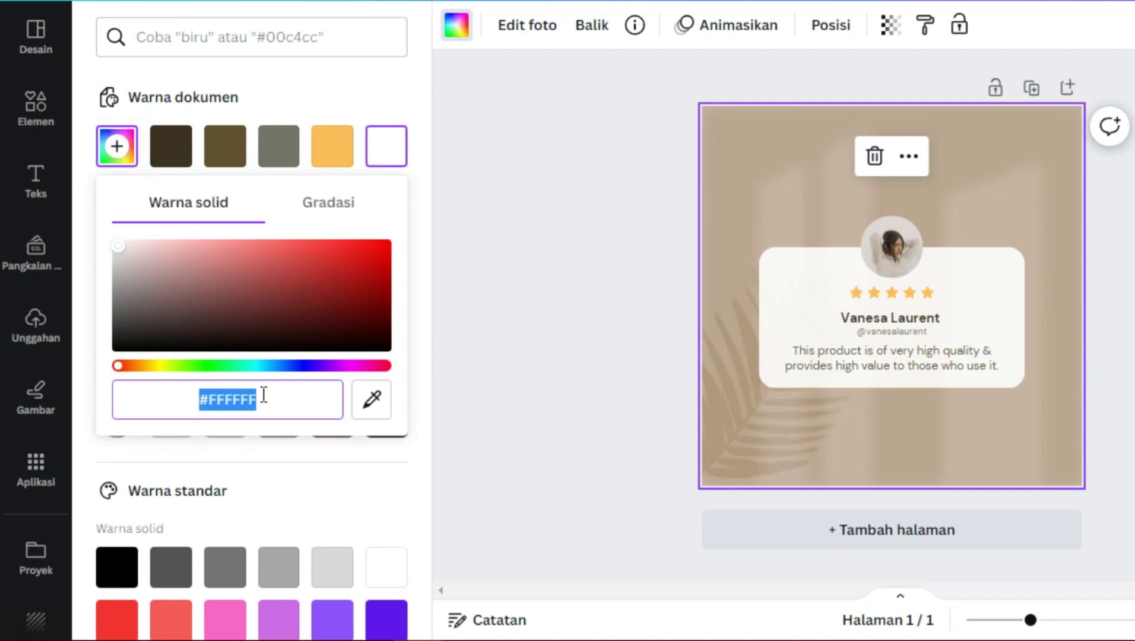
{"action": "type", "text": "#8EB6DC"}
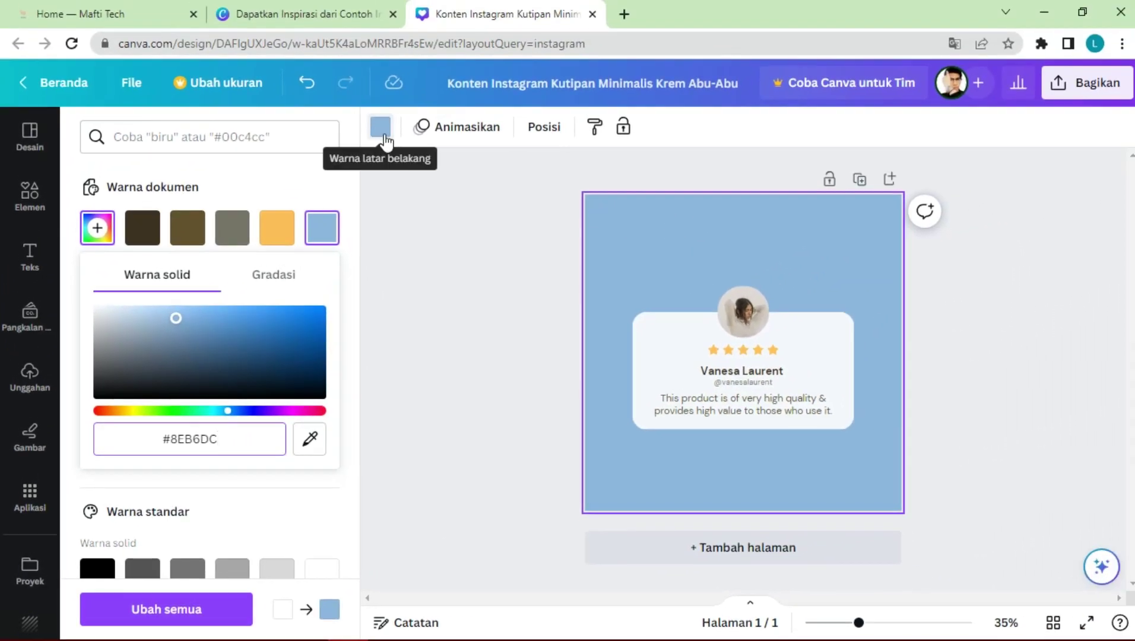
{"action": "left_click", "coordinate": [381, 126]}
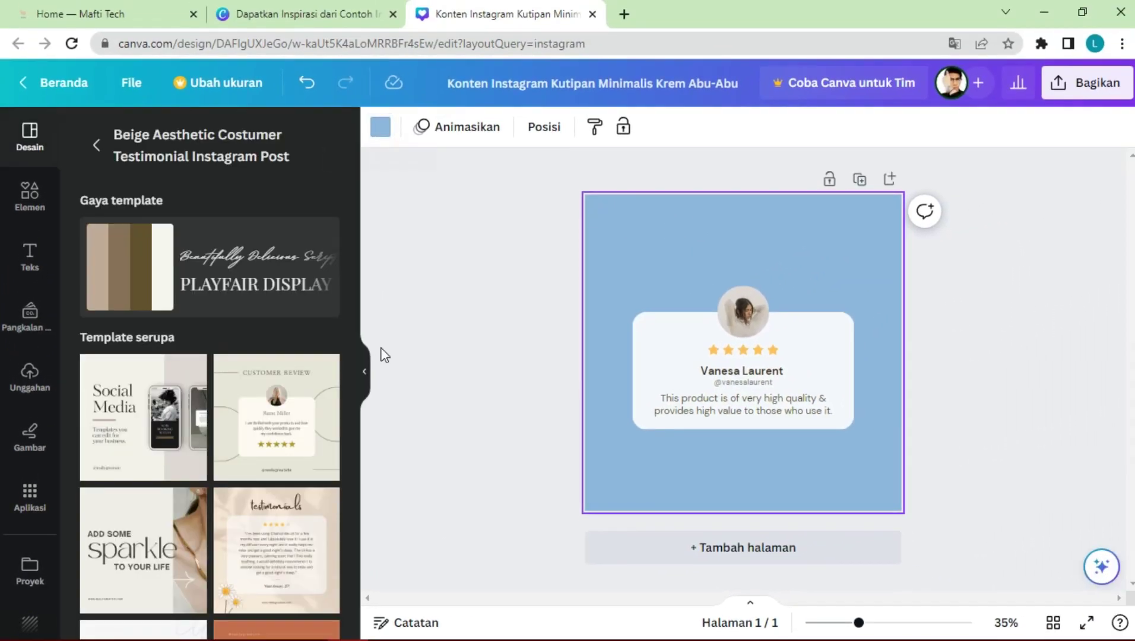
Select the whole review card group, resize it from a corner, and centre it on the page
{"action": "left_click", "coordinate": [369, 356]}
{"action": "left_click_drag", "start_coordinate": [440, 271], "coordinate": [789, 434]}
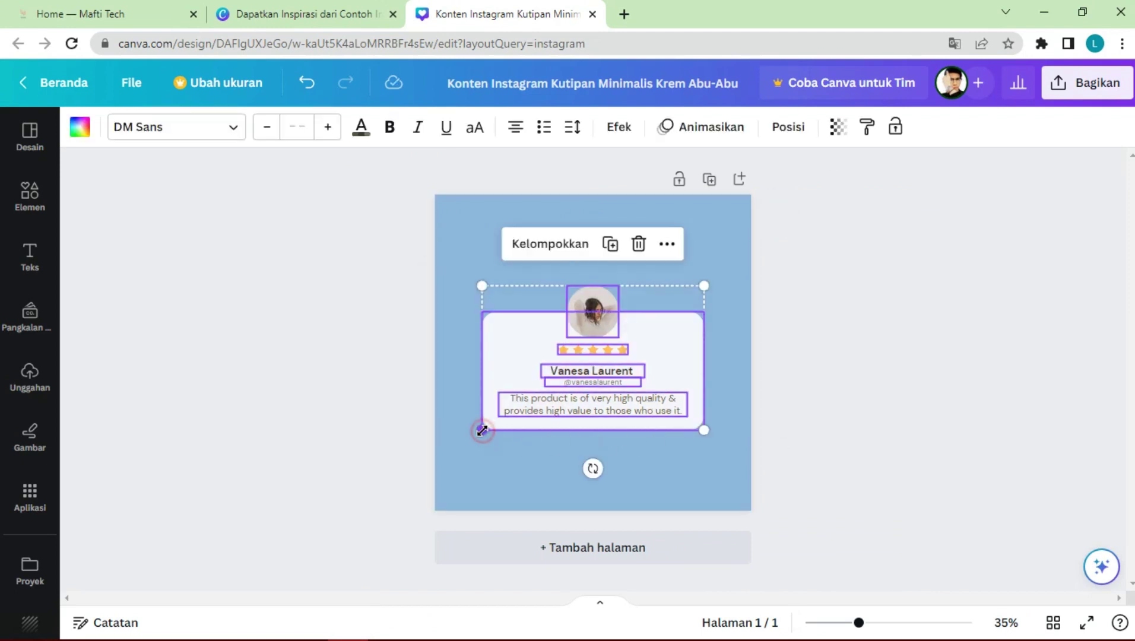
{"action": "mouse_move", "coordinate": [482, 429]}
{"action": "left_mouse_down"}
{"action": "mouse_move", "coordinate": [441, 474]}
{"action": "mouse_move", "coordinate": [459, 451]}
{"action": "mouse_move", "coordinate": [492, 448]}
{"action": "left_mouse_up"}
{"action": "left_click_drag", "start_coordinate": [687, 349], "coordinate": [699, 339]}
{"action": "left_click", "coordinate": [699, 338]}
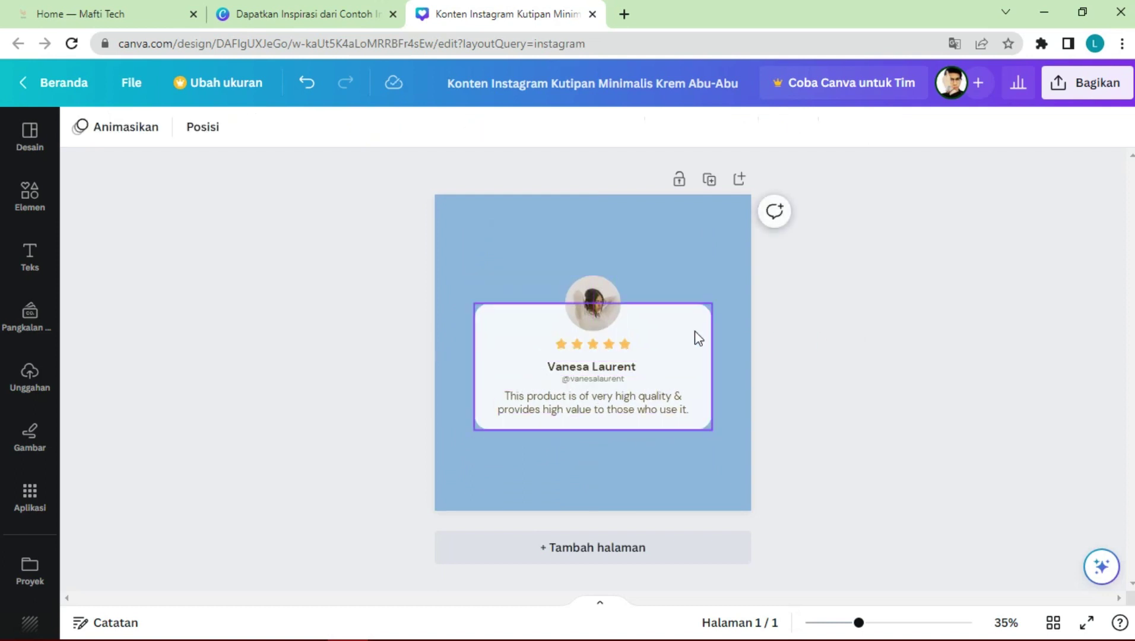
{"action": "left_click", "coordinate": [593, 304]}
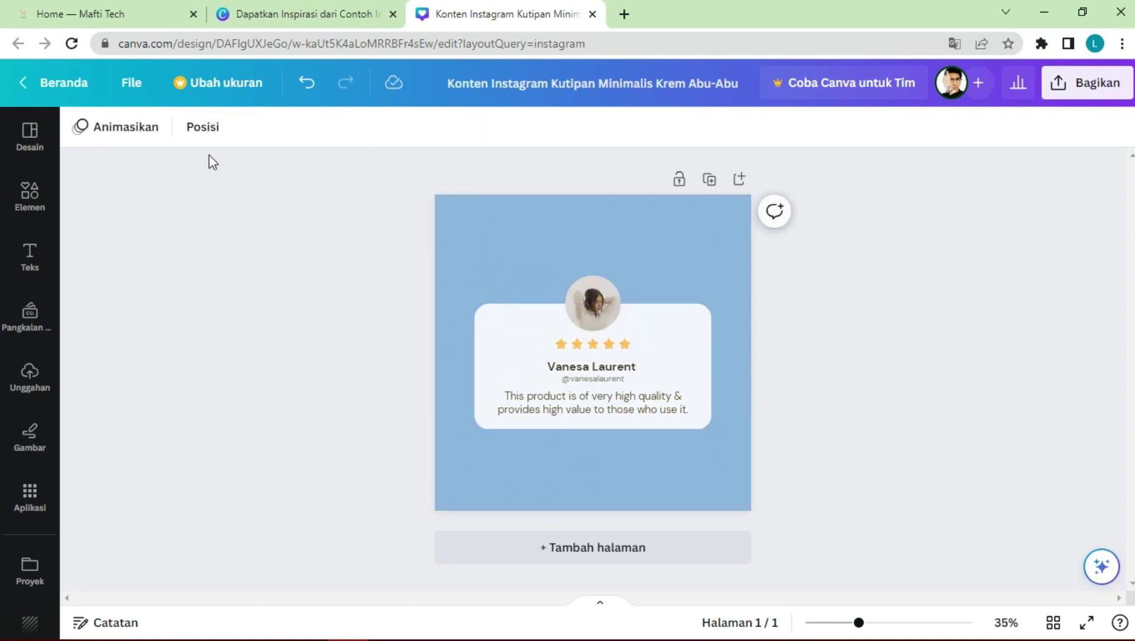
Add a circle shape, send it behind the profile photo, and enlarge it around the photo
{"action": "left_click", "coordinate": [25, 214]}
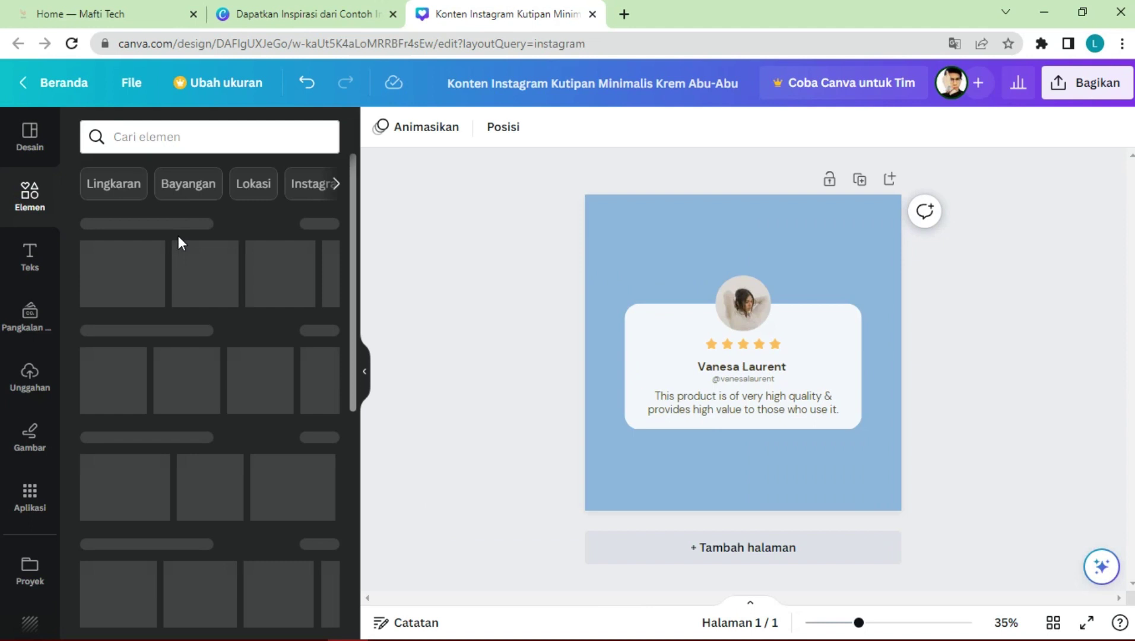
{"action": "left_click", "coordinate": [209, 371]}
{"action": "left_click", "coordinate": [364, 371]}
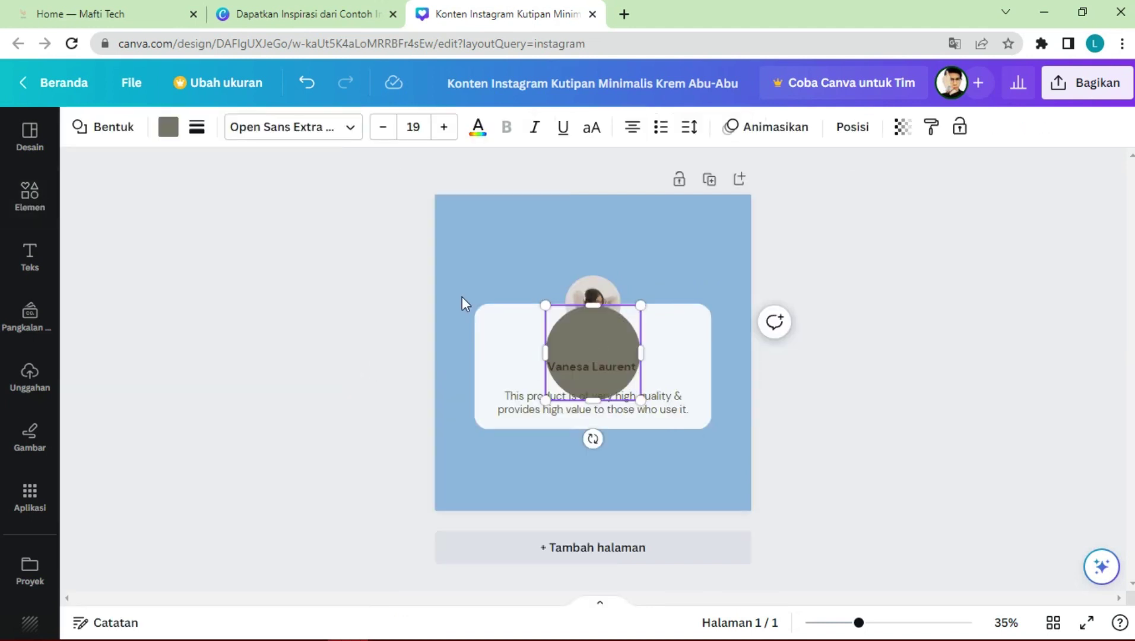
{"action": "left_click", "coordinate": [167, 126]}
{"action": "left_click", "coordinate": [321, 227]}
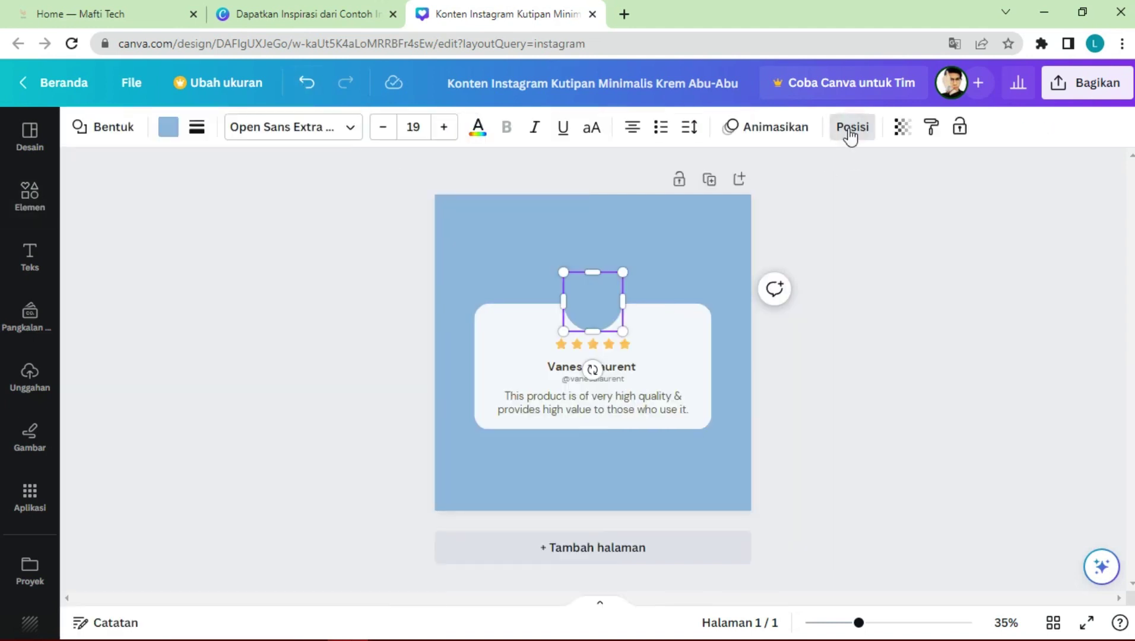
{"action": "left_click", "coordinate": [852, 134]}
{"action": "left_click", "coordinate": [289, 177]}
{"action": "left_click", "coordinate": [460, 321]}
{"action": "left_click_drag", "start_coordinate": [564, 332], "coordinate": [556, 338]}
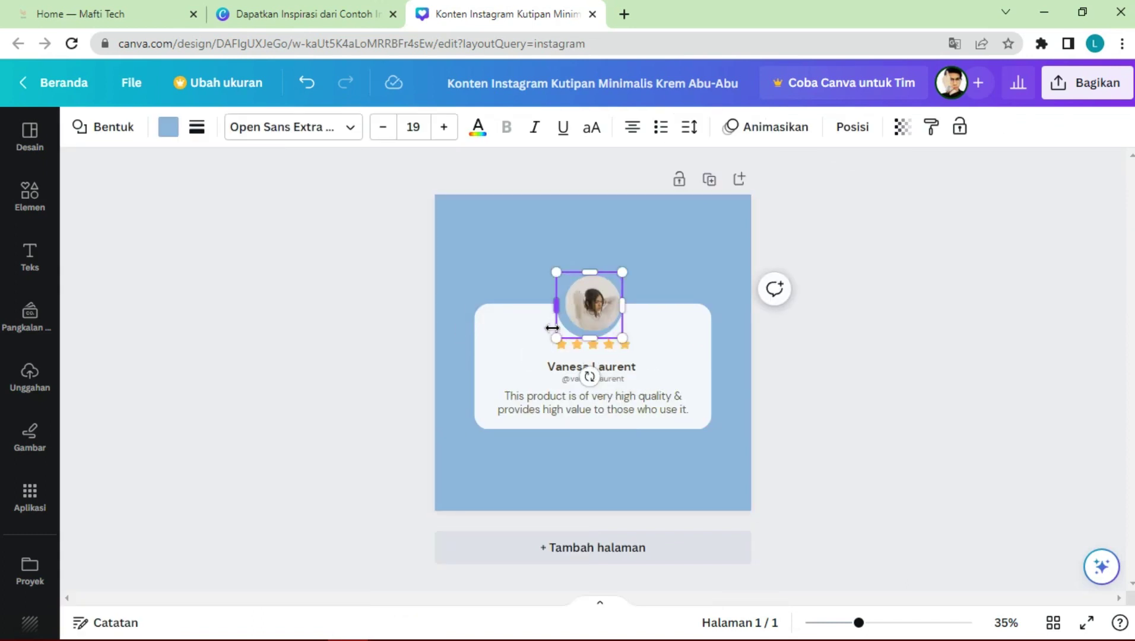
Try white and light grey colours on the circle, settling on white, and resize it
{"action": "left_click", "coordinate": [165, 129]}
{"action": "left_click", "coordinate": [143, 273]}
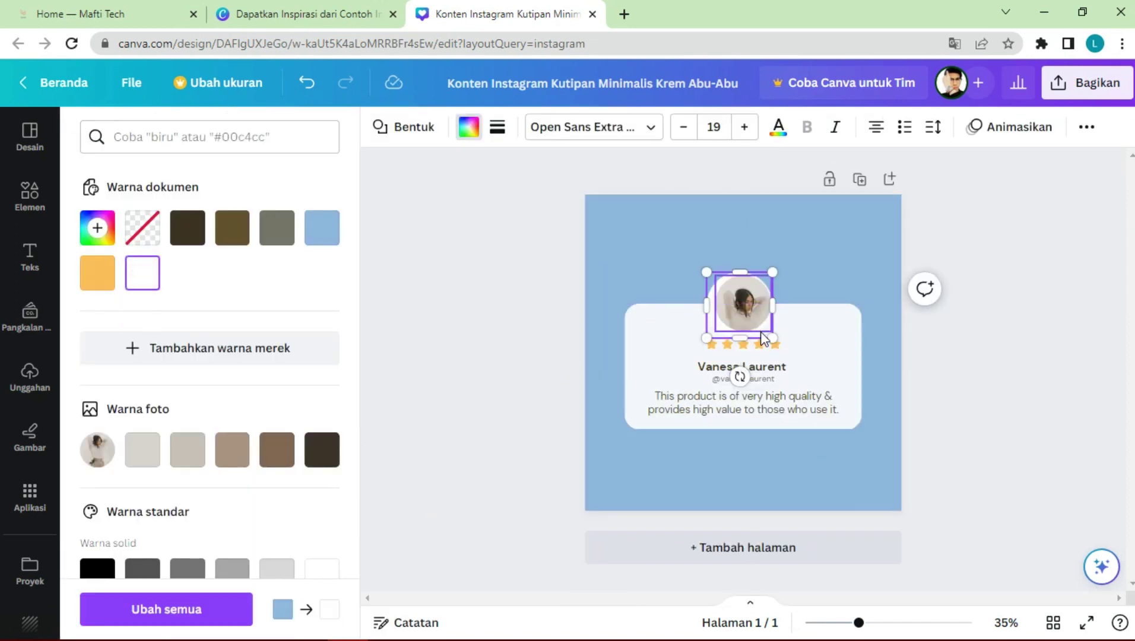
{"action": "left_click_drag", "start_coordinate": [773, 338], "coordinate": [770, 336]}
{"action": "scroll", "coordinate": [190, 438], "scroll_direction": "down", "scroll_amount": 2}
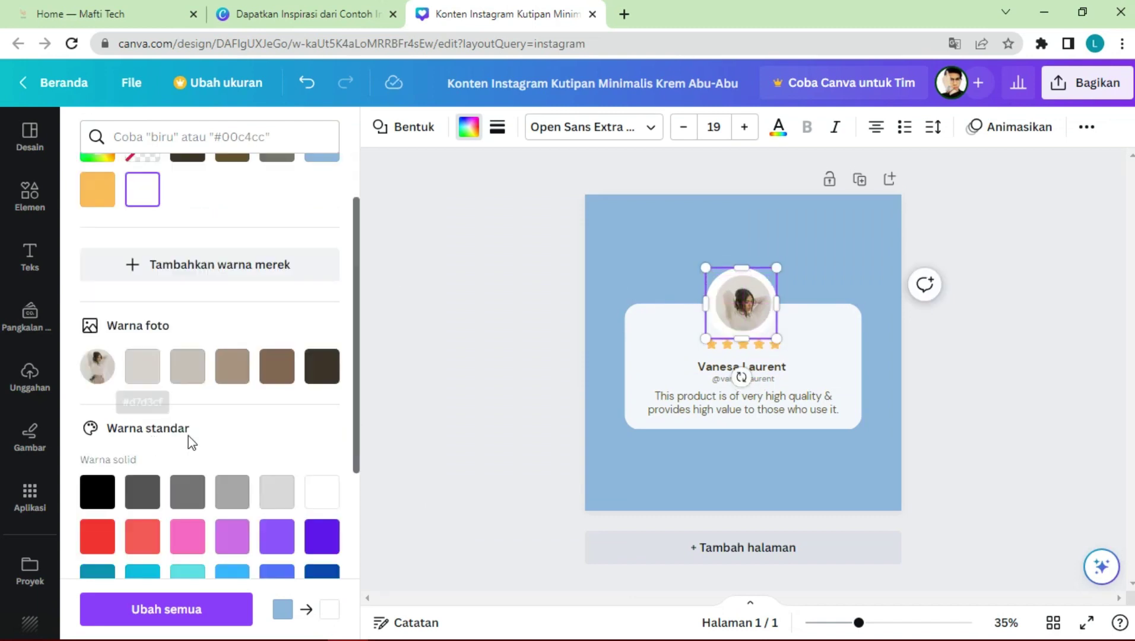
{"action": "left_click", "coordinate": [277, 492]}
{"action": "left_click", "coordinate": [318, 499]}
{"action": "scroll", "coordinate": [297, 418], "scroll_direction": "down", "scroll_amount": 2}
{"action": "scroll", "coordinate": [296, 418], "scroll_direction": "up", "scroll_amount": 3}
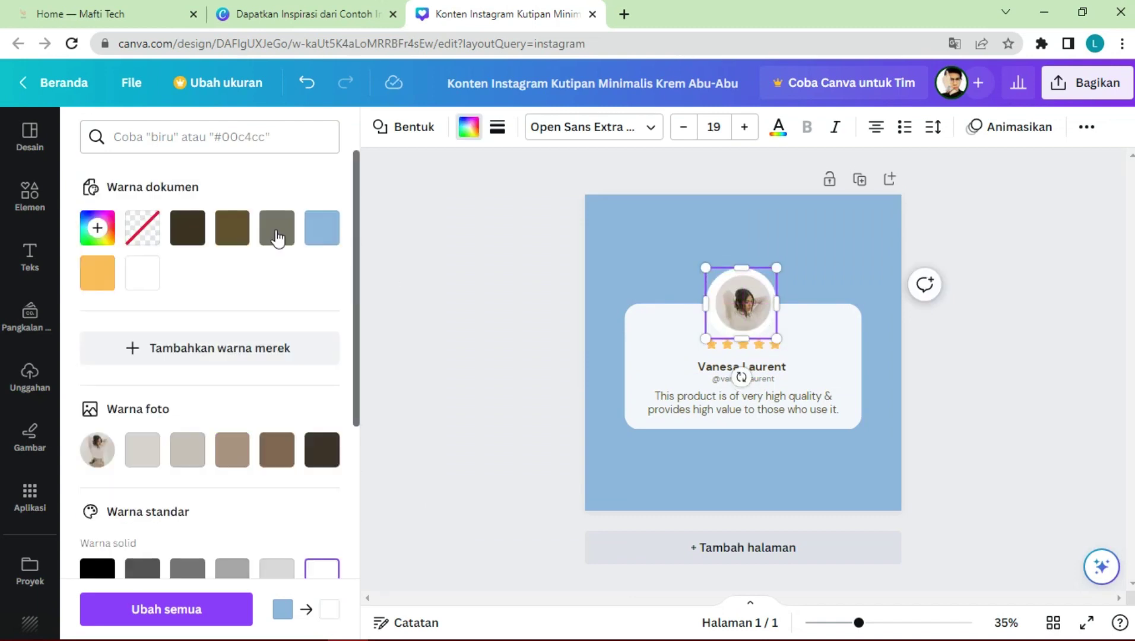
Match the circle to the card's light colour #F3F7FB with the eyedropper, then shrink it slightly
{"action": "left_click", "coordinate": [97, 227]}
{"action": "left_click", "coordinate": [309, 439]}
{"action": "left_click", "coordinate": [665, 392]}
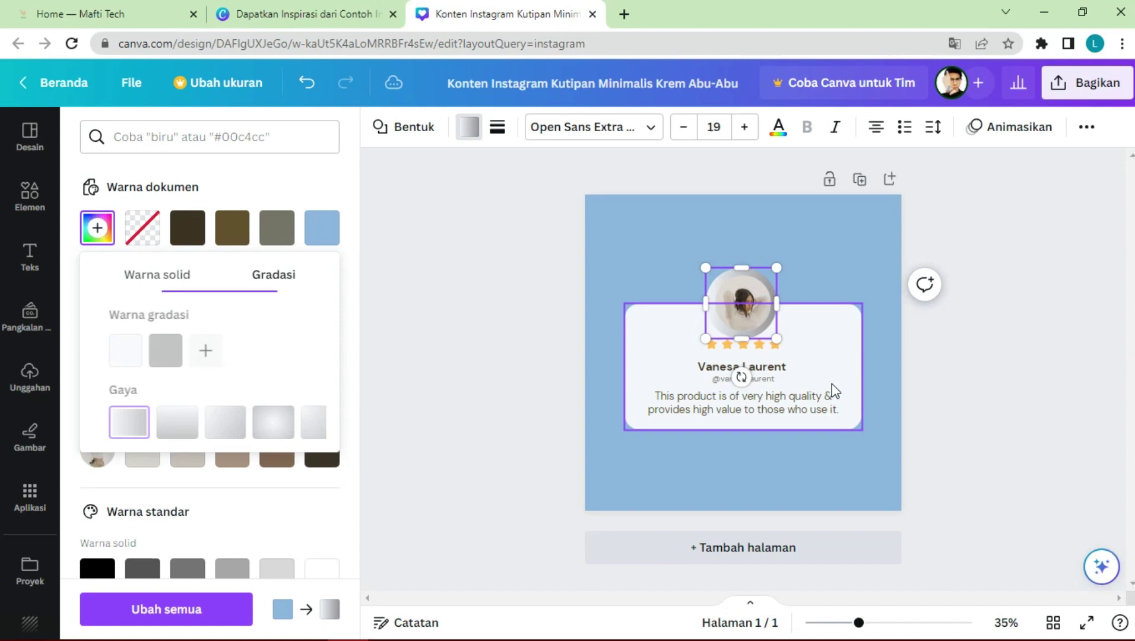
{"action": "left_click", "coordinate": [567, 318]}
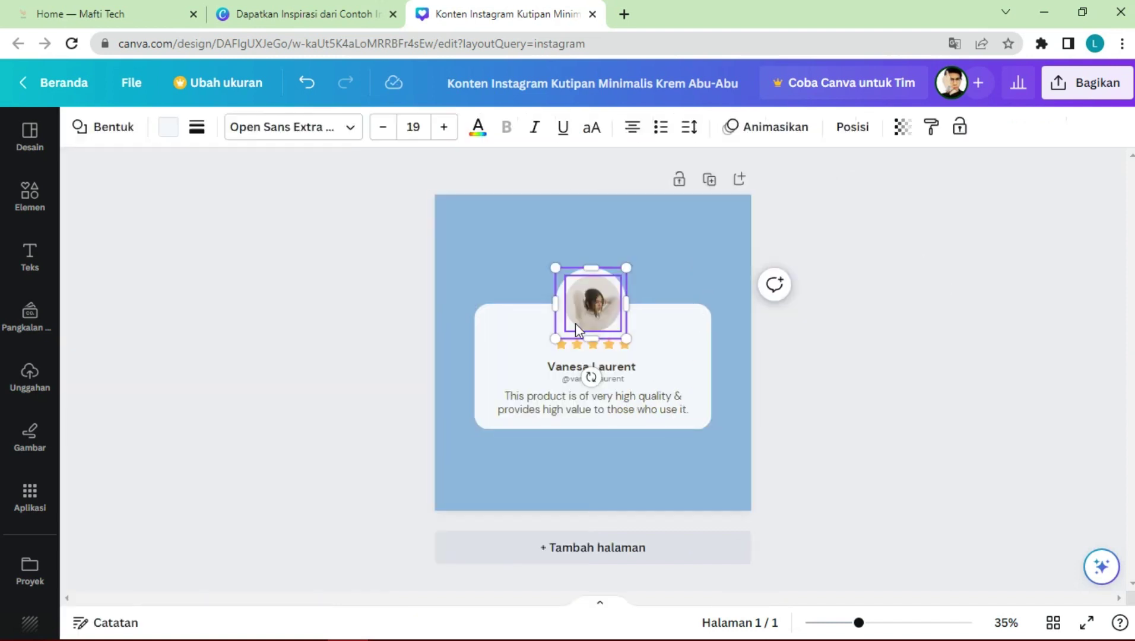
{"action": "mouse_move", "coordinate": [555, 339]}
{"action": "left_mouse_down"}
{"action": "mouse_move", "coordinate": [567, 331]}
{"action": "mouse_move", "coordinate": [555, 339]}
{"action": "left_mouse_up"}
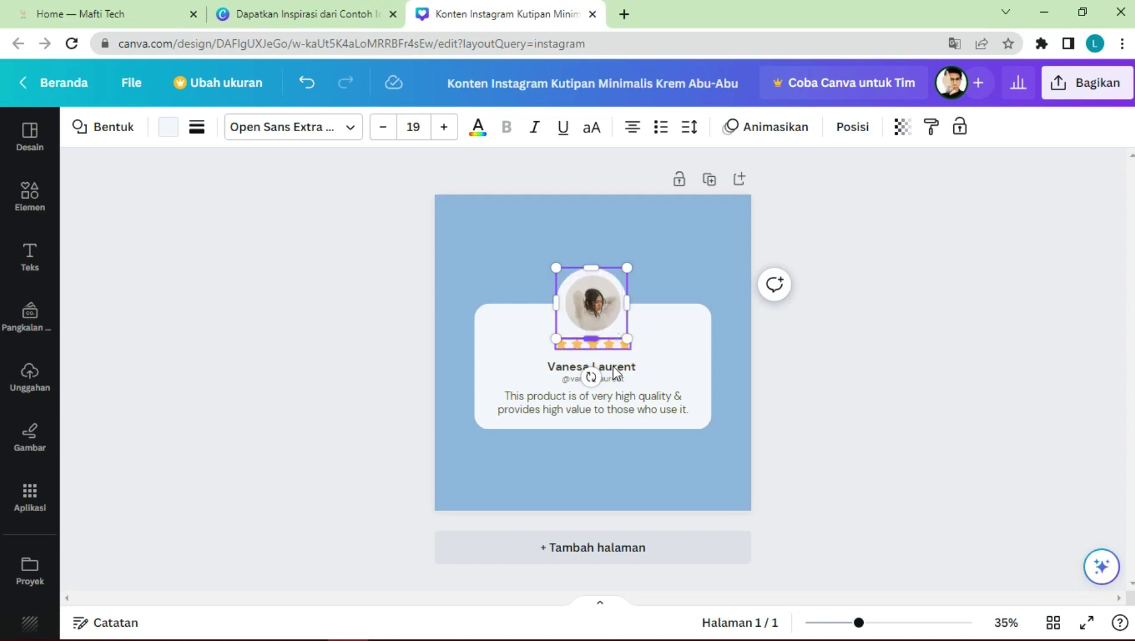
Centre the circle behind the profile photo, check the card elements, and deselect everything
{"action": "left_click", "coordinate": [621, 285]}
{"action": "left_click", "coordinate": [621, 287]}
{"action": "left_click_drag", "start_coordinate": [621, 286], "coordinate": [625, 292]}
{"action": "left_click", "coordinate": [593, 315]}
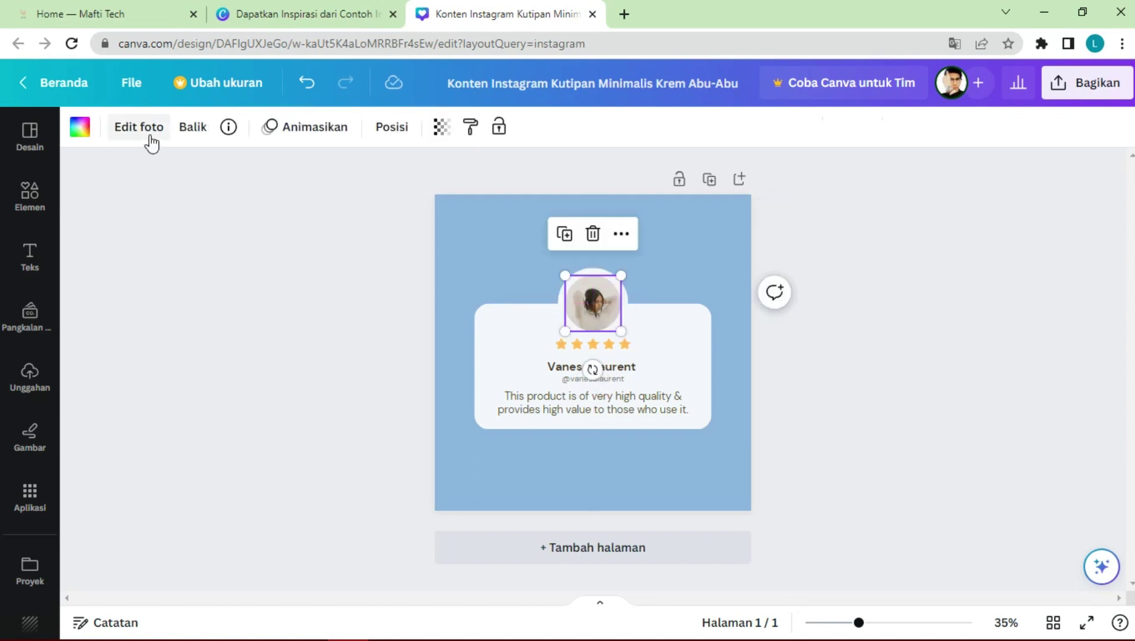
{"action": "left_click", "coordinate": [628, 386]}
{"action": "left_click", "coordinate": [626, 395]}
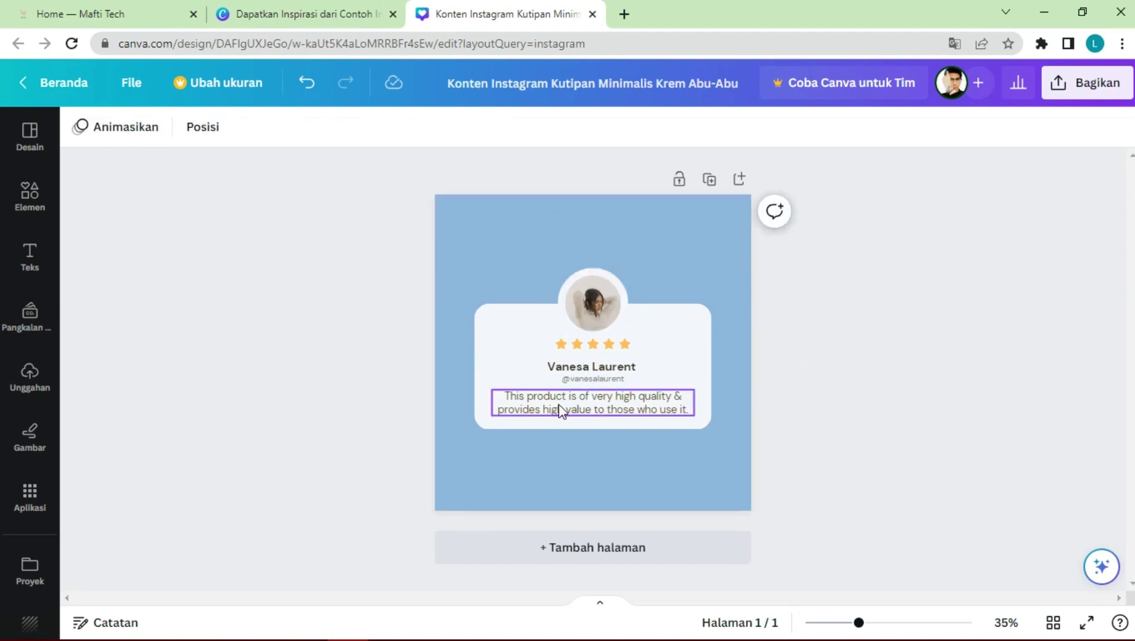
{"action": "left_click", "coordinate": [866, 406]}
Download the testimonial post as a 1,080 × 1,080 PNG through Bagikan > Unduh
{"action": "left_click", "coordinate": [1086, 82]}
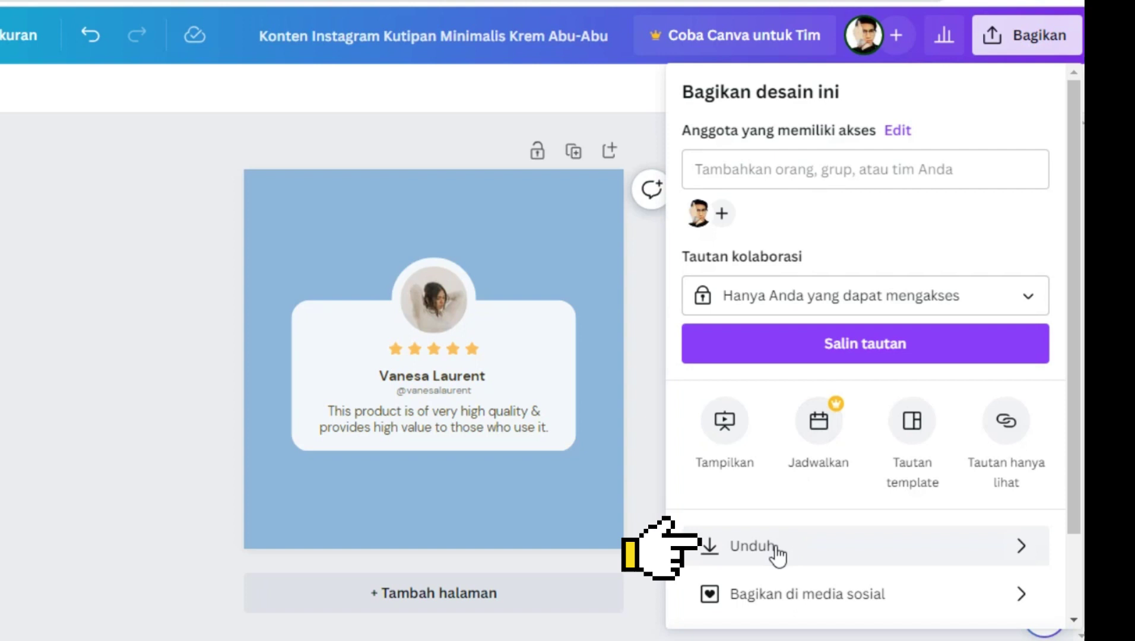
{"action": "left_click", "coordinate": [776, 547]}
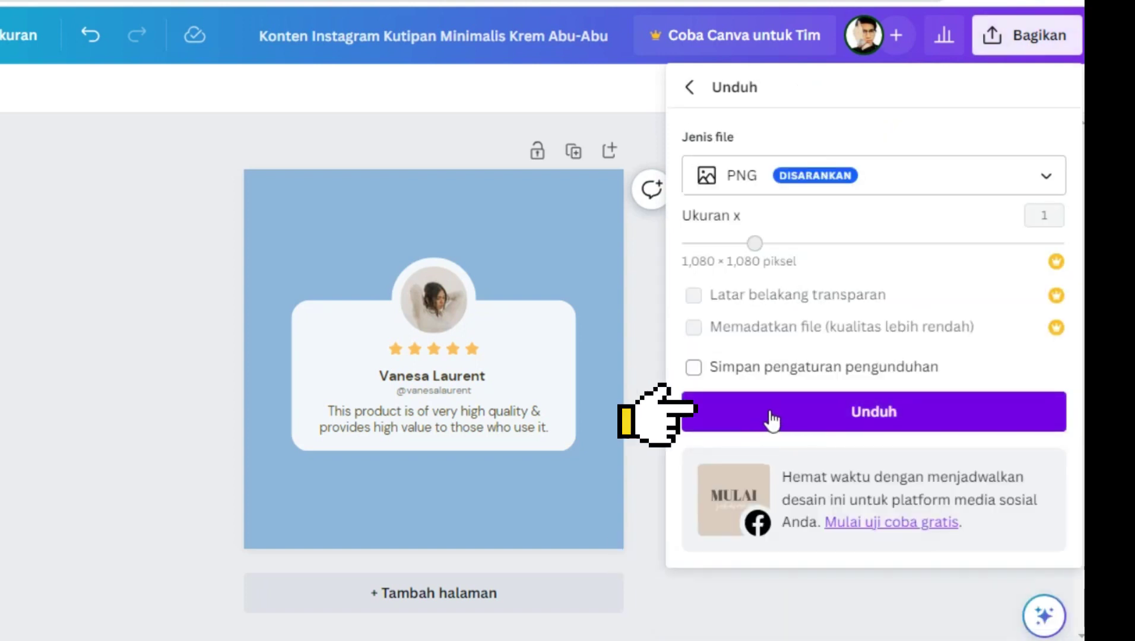
{"action": "left_click", "coordinate": [810, 419]}
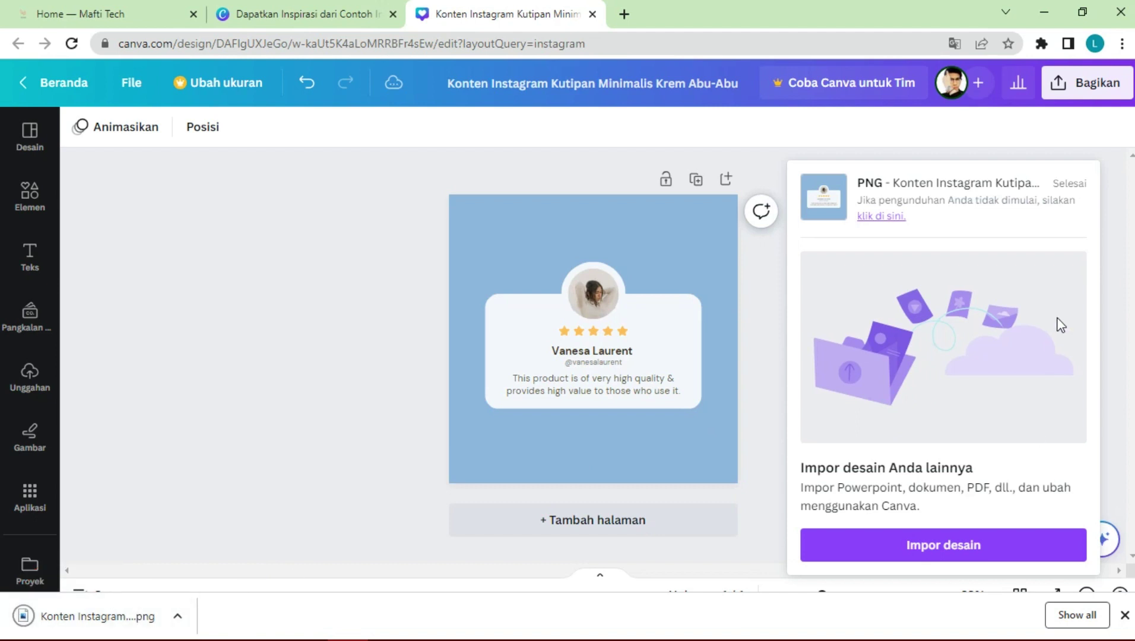
{"action": "left_click", "coordinate": [1124, 615]}
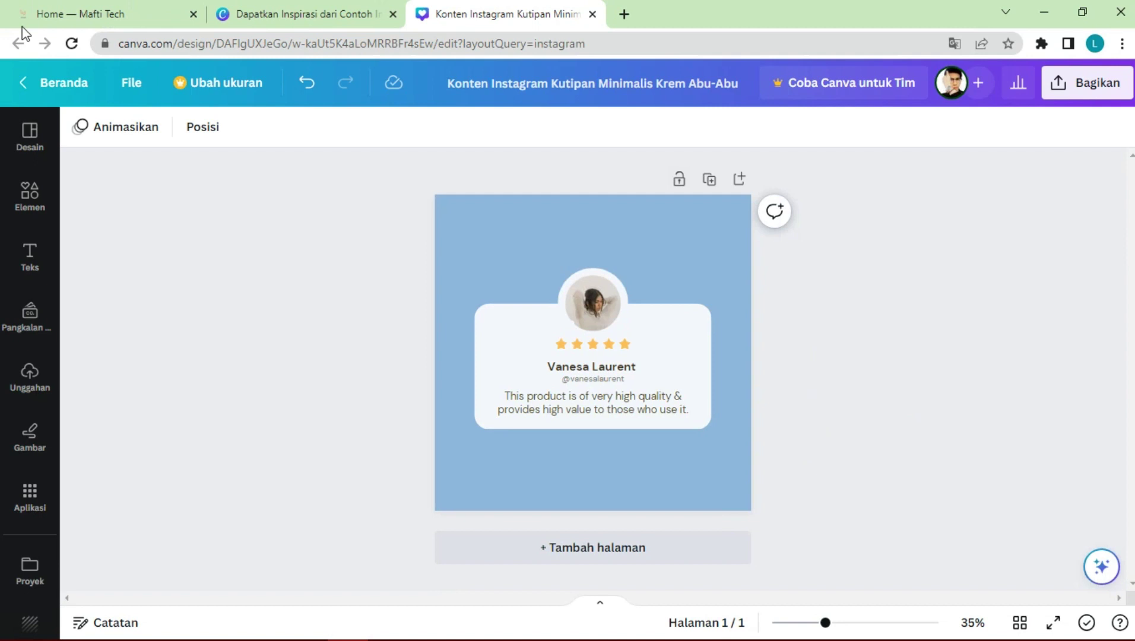
Go back to the pages list, reopen the Home page for editing, and scroll toward the footer
{"action": "left_click", "coordinate": [102, 10]}
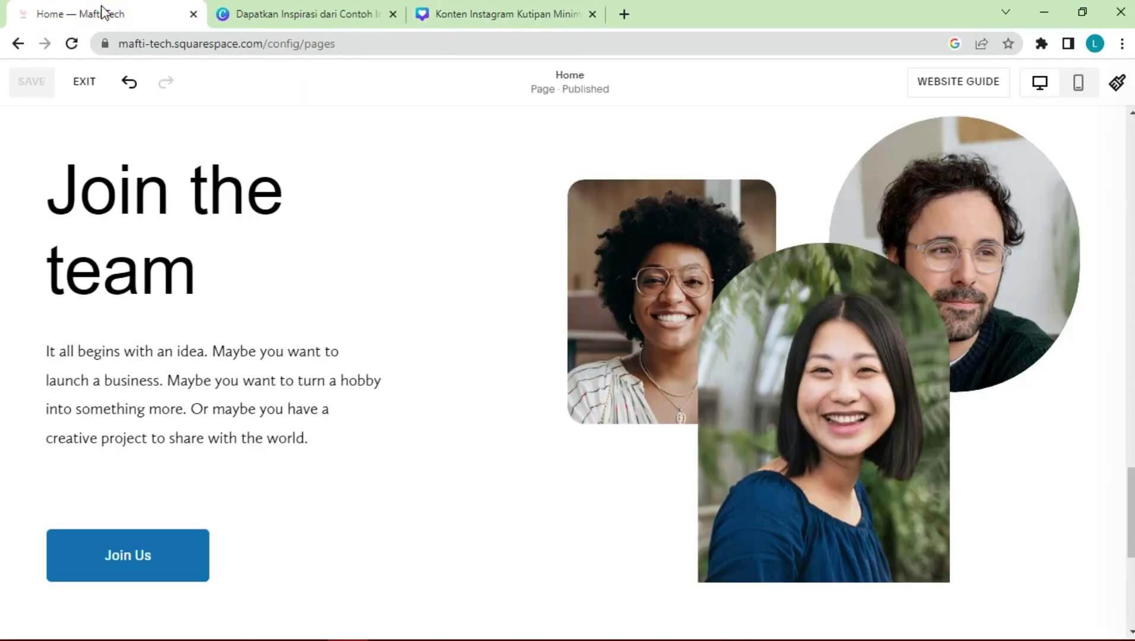
{"action": "left_click", "coordinate": [91, 82]}
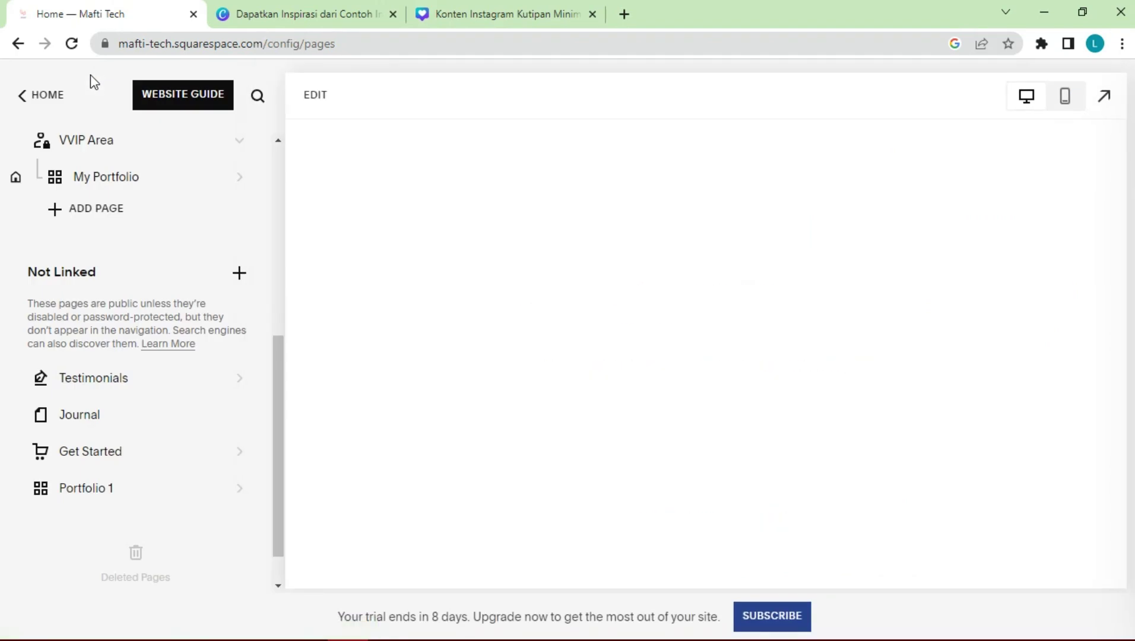
{"action": "scroll", "coordinate": [211, 394], "scroll_direction": "up", "scroll_amount": 2}
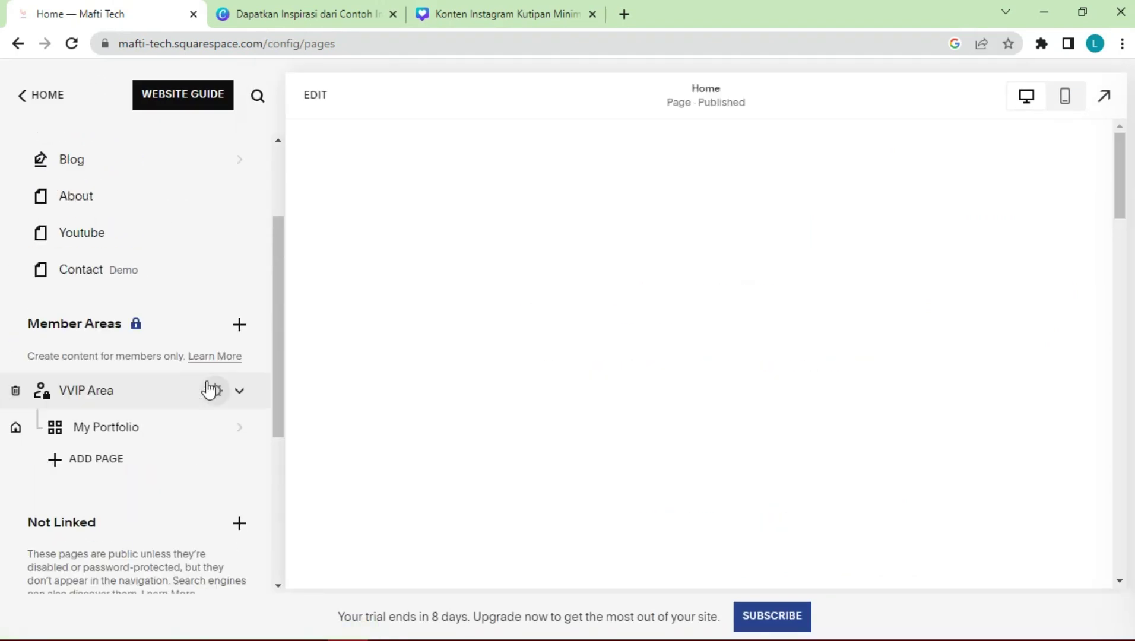
{"action": "scroll", "coordinate": [209, 390], "scroll_direction": "up", "scroll_amount": 3}
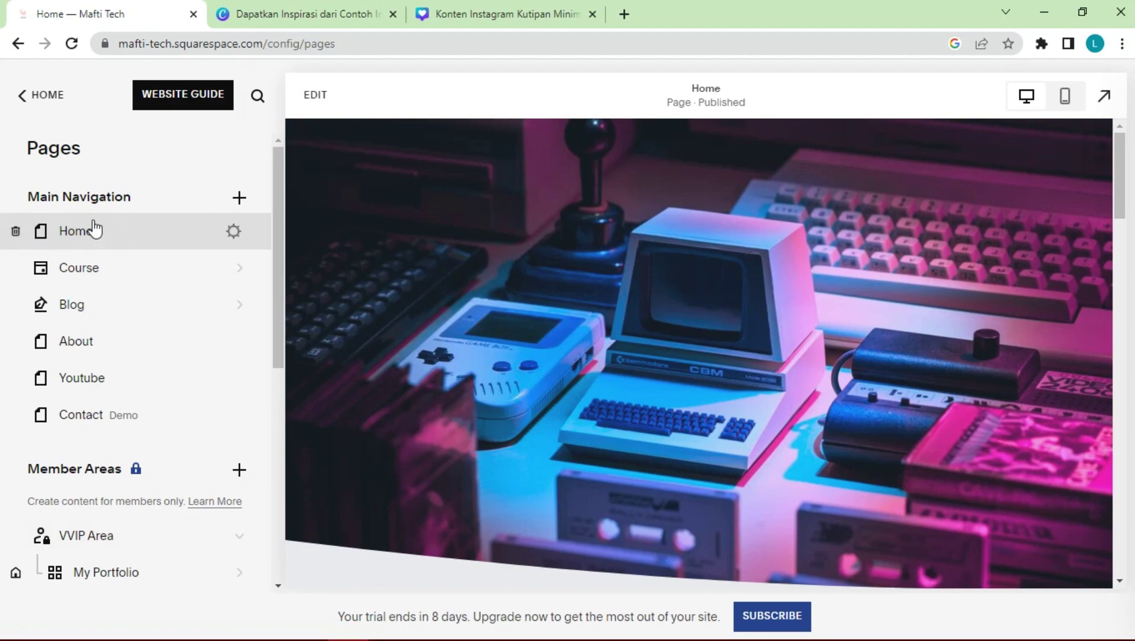
{"action": "left_click", "coordinate": [313, 94]}
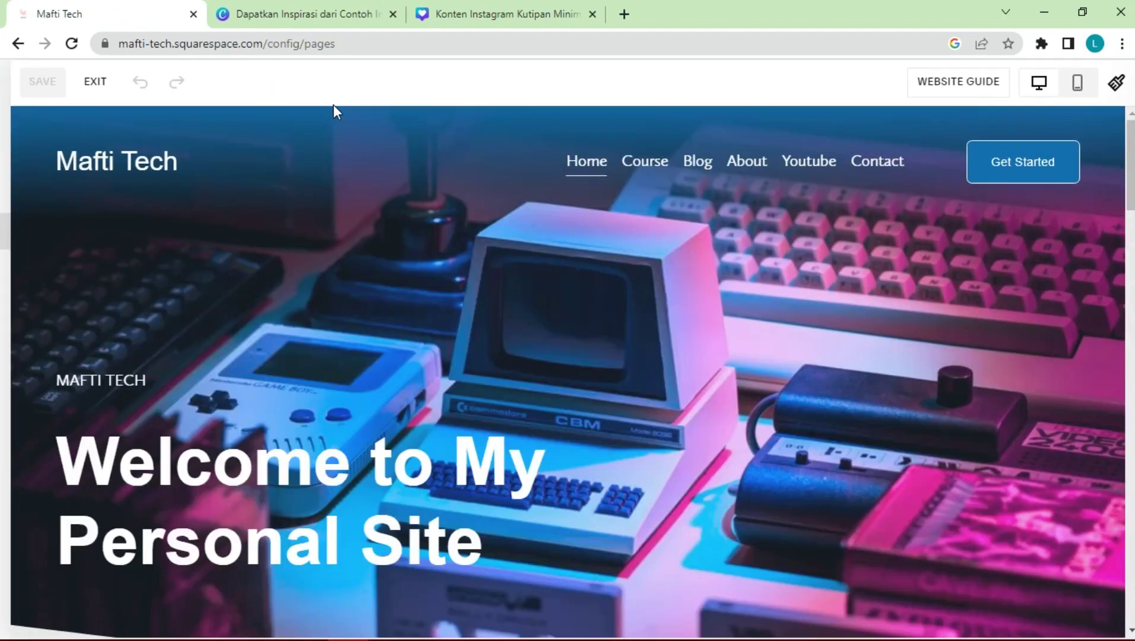
{"action": "scroll", "coordinate": [733, 360], "scroll_direction": "down", "scroll_amount": 20}
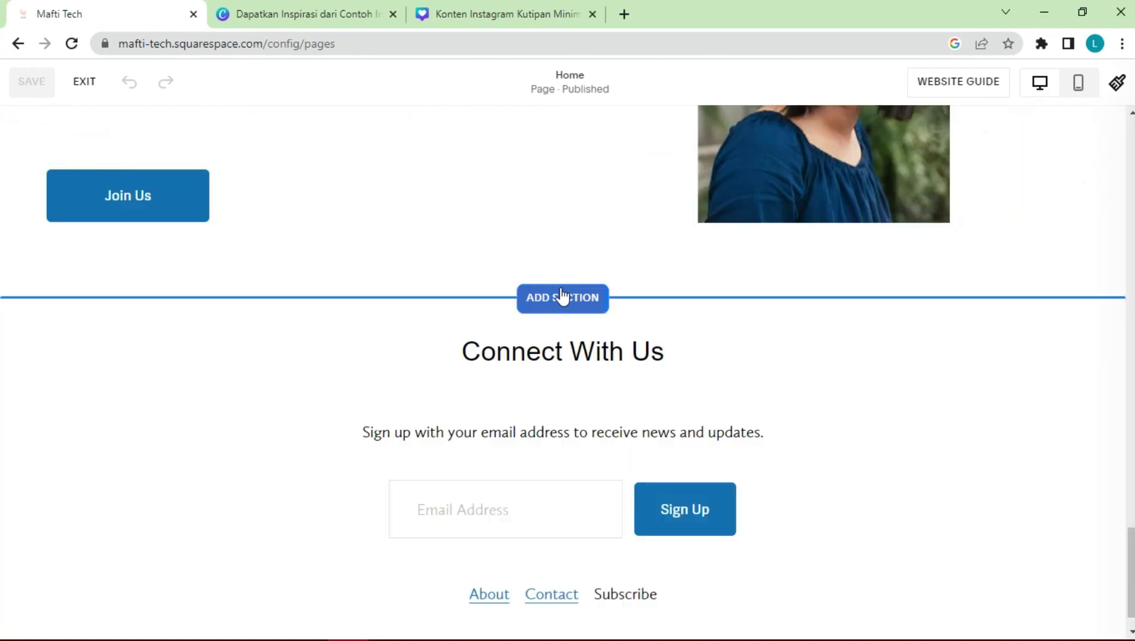
Insert an Images gallery section with six landscape placeholder photos below the blue hero
{"action": "left_click", "coordinate": [563, 297]}
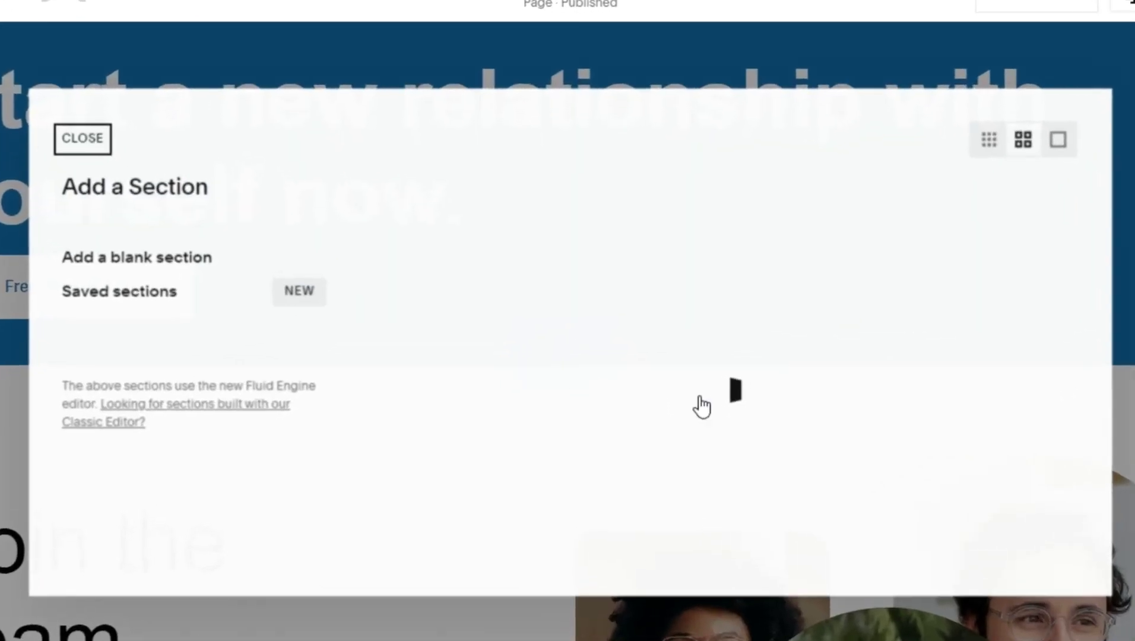
{"action": "scroll", "coordinate": [199, 472], "scroll_direction": "down", "scroll_amount": 3}
{"action": "scroll", "coordinate": [128, 458], "scroll_direction": "down", "scroll_amount": 5}
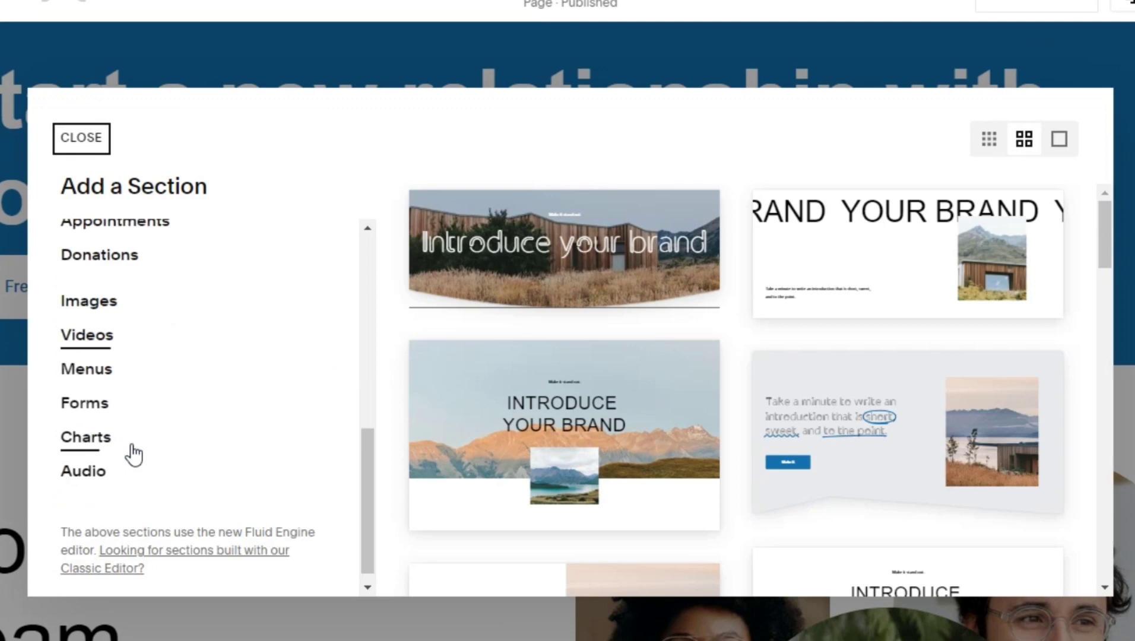
{"action": "scroll", "coordinate": [85, 416], "scroll_direction": "up", "scroll_amount": 2}
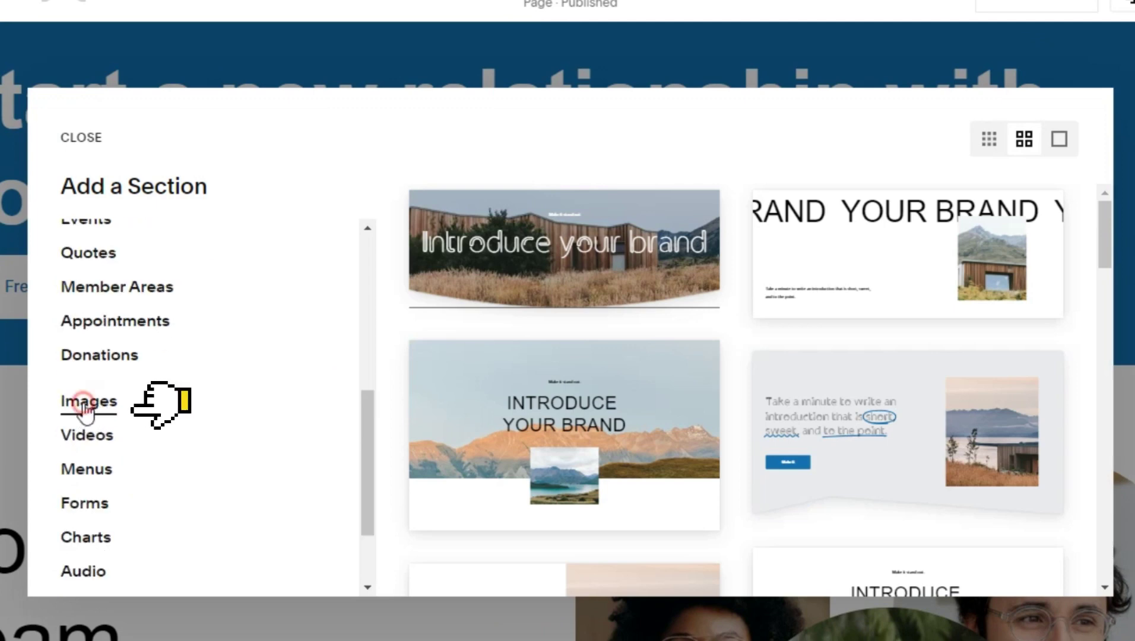
{"action": "left_click", "coordinate": [85, 409]}
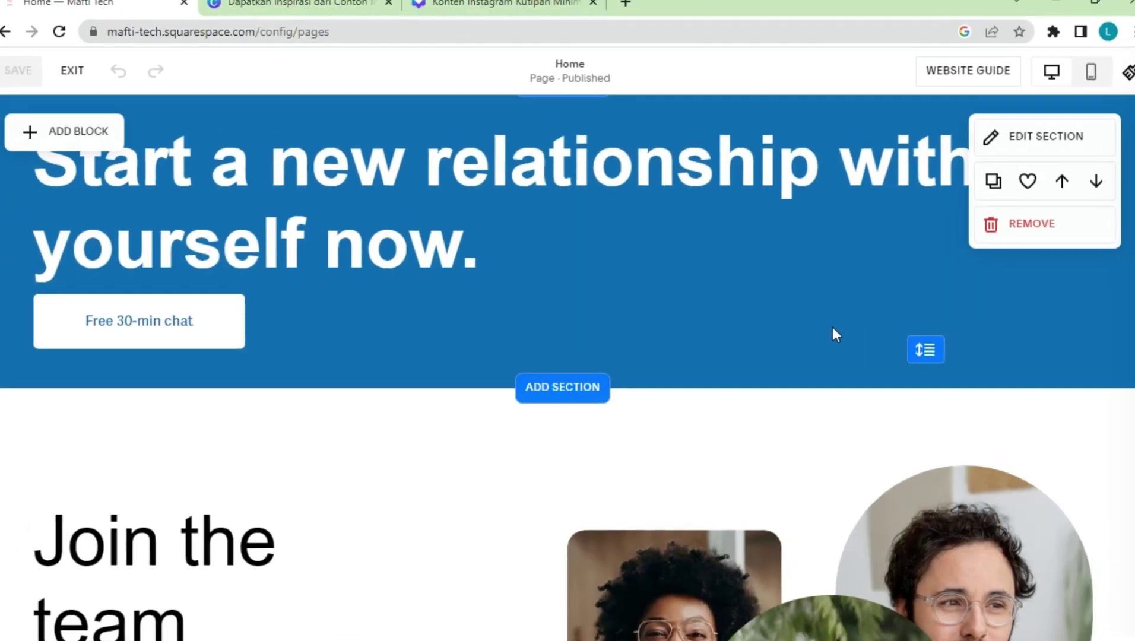
{"action": "scroll", "coordinate": [825, 332], "scroll_direction": "down", "scroll_amount": 4}
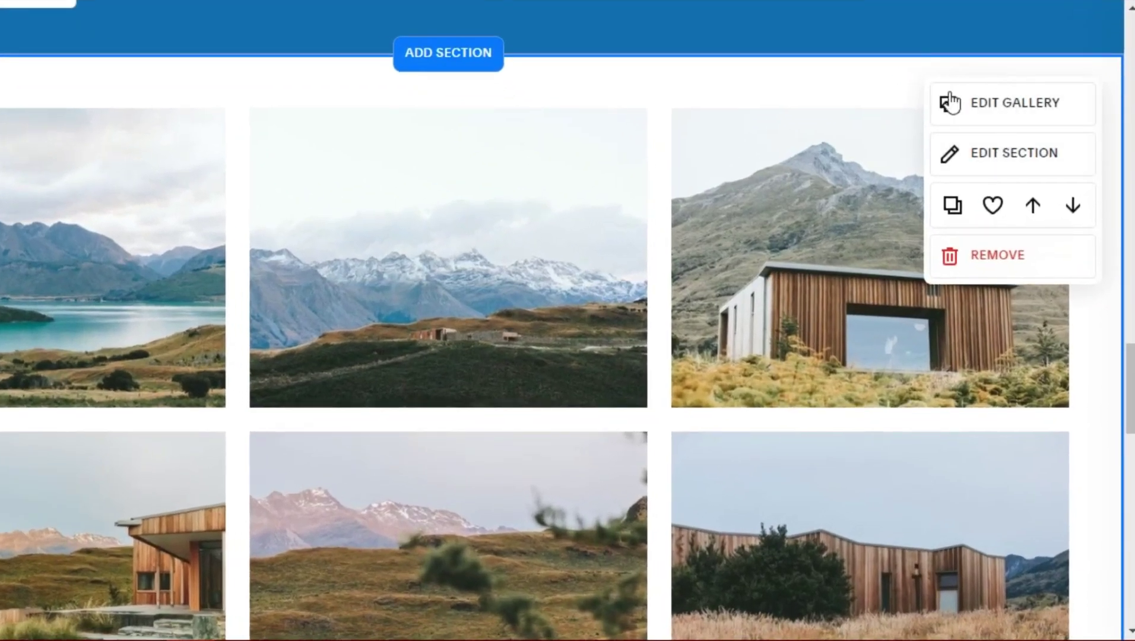
Delete each of the six placeholder photos in the gallery's image manager, confirming every removal
{"action": "left_click", "coordinate": [1006, 106]}
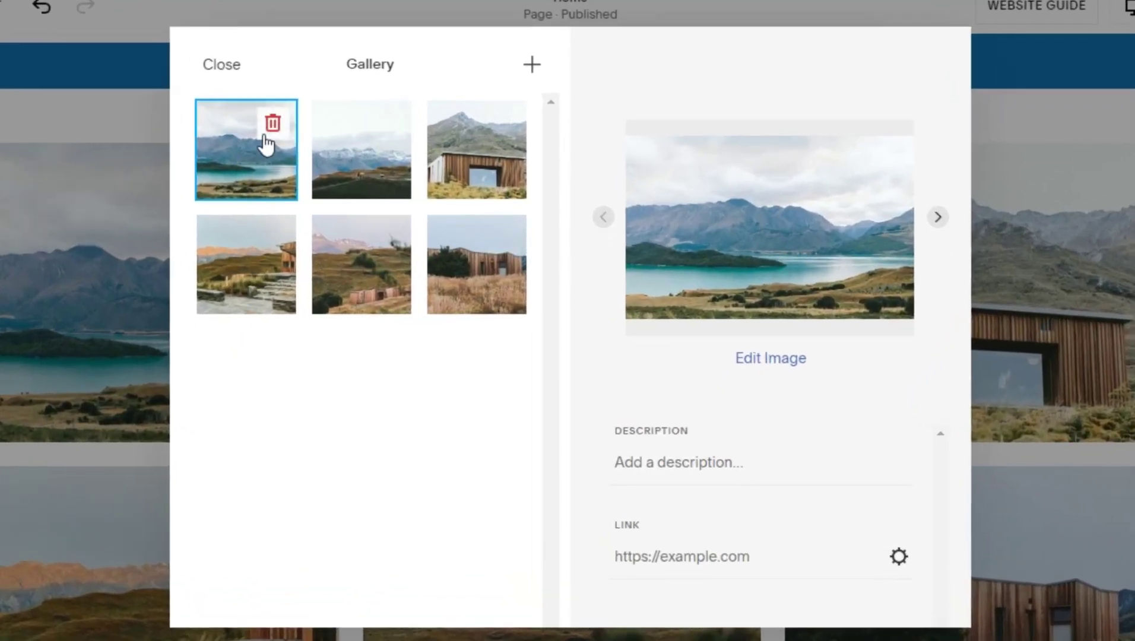
{"action": "left_click", "coordinate": [274, 124]}
{"action": "left_click", "coordinate": [611, 383]}
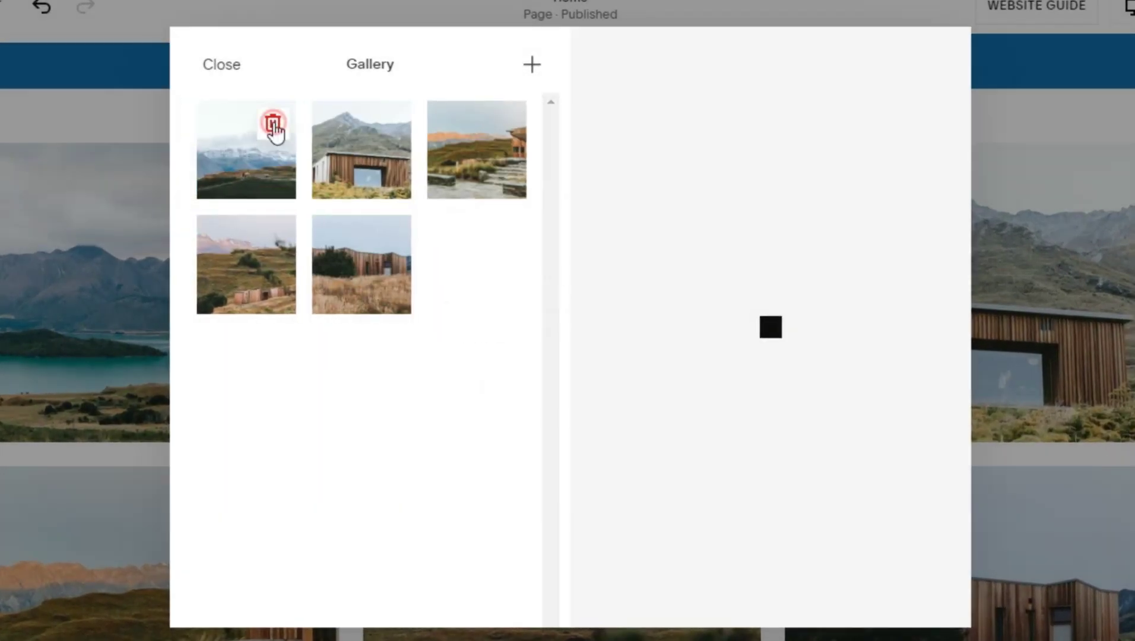
{"action": "left_click", "coordinate": [271, 123]}
{"action": "left_click", "coordinate": [610, 383]}
{"action": "left_click", "coordinate": [272, 123]}
{"action": "left_click", "coordinate": [662, 392]}
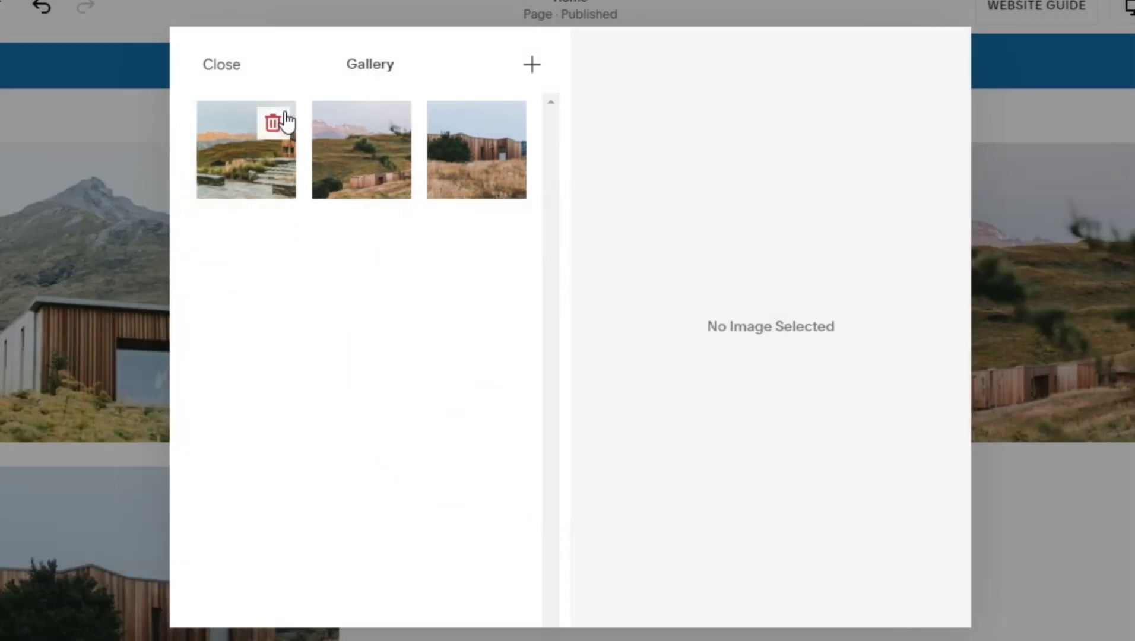
{"action": "left_click", "coordinate": [272, 122]}
{"action": "left_click", "coordinate": [672, 388]}
{"action": "left_click", "coordinate": [272, 123]}
{"action": "left_click", "coordinate": [588, 392]}
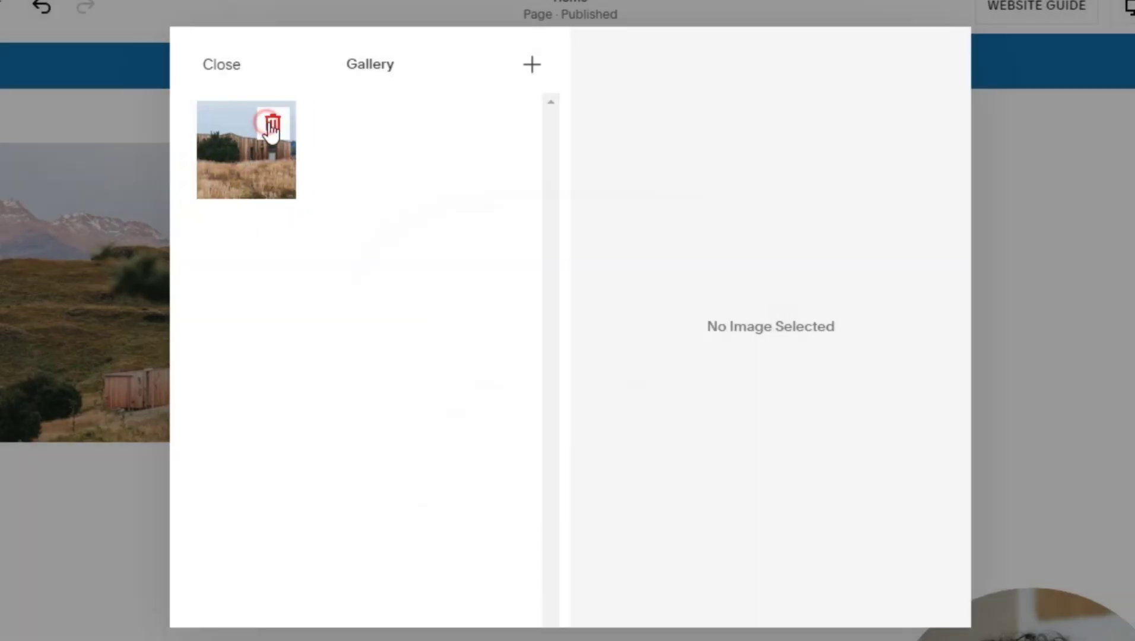
{"action": "left_click", "coordinate": [272, 123]}
{"action": "left_click", "coordinate": [587, 389]}
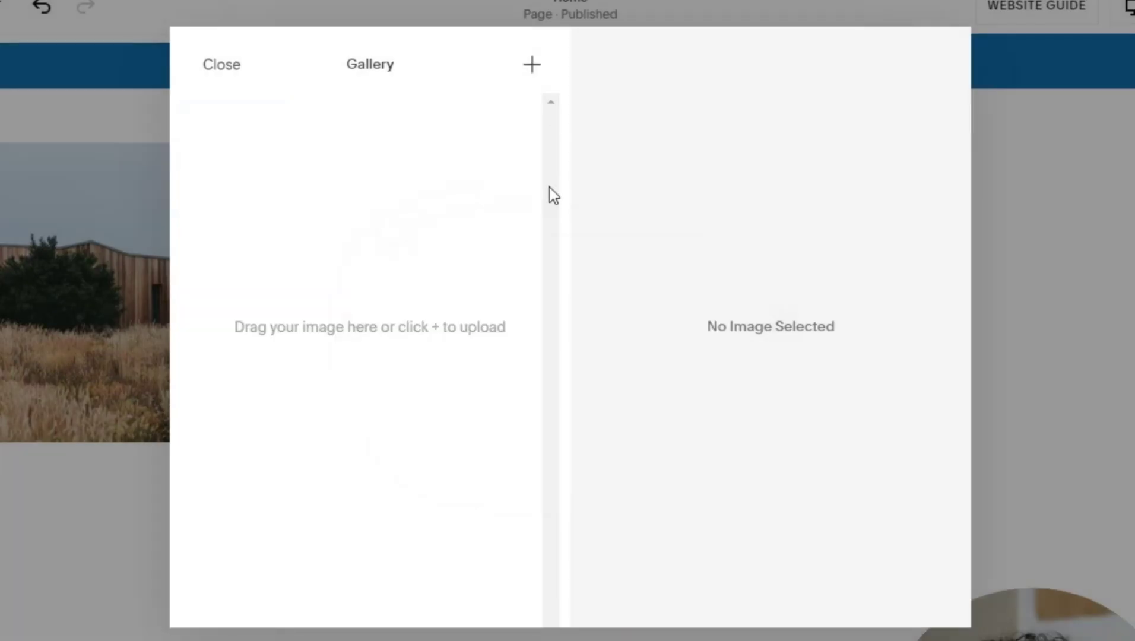
Upload the Konten Instagram Kutipan Minimalis Krem Abu-Abu PNG from Downloads twice into the gallery
{"action": "left_click", "coordinate": [529, 69]}
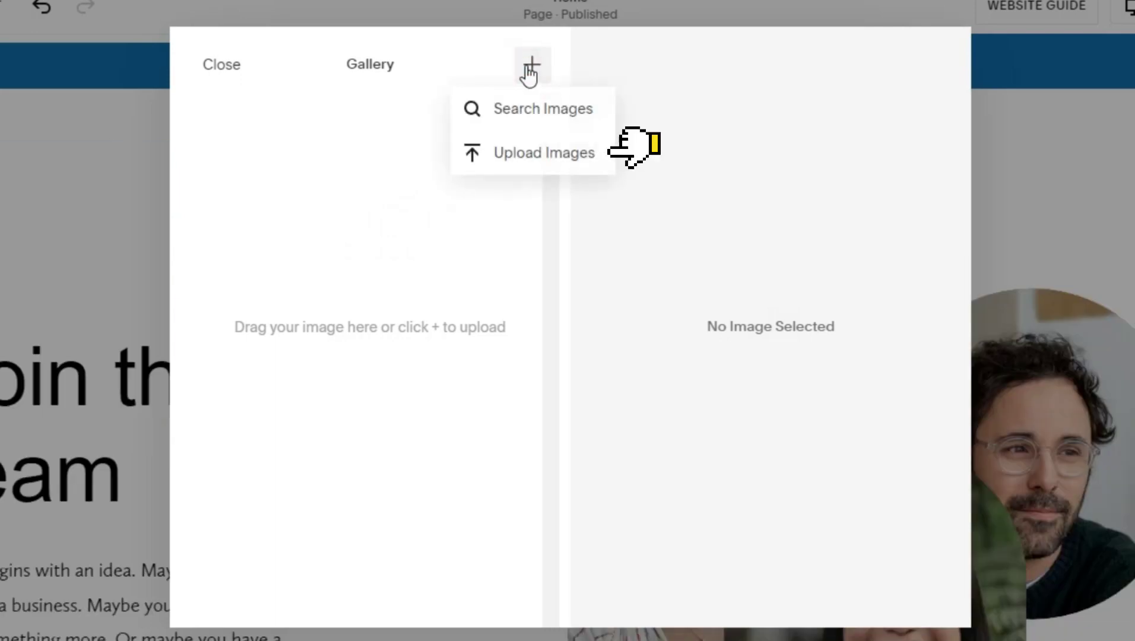
{"action": "left_click", "coordinate": [542, 154]}
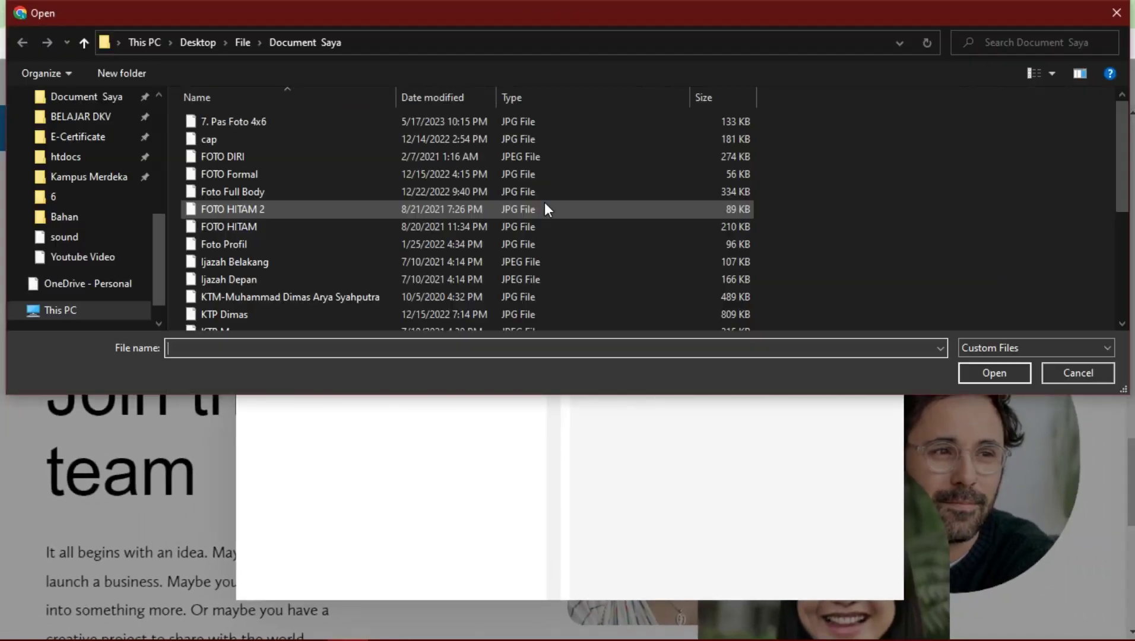
{"action": "left_click", "coordinate": [129, 209]}
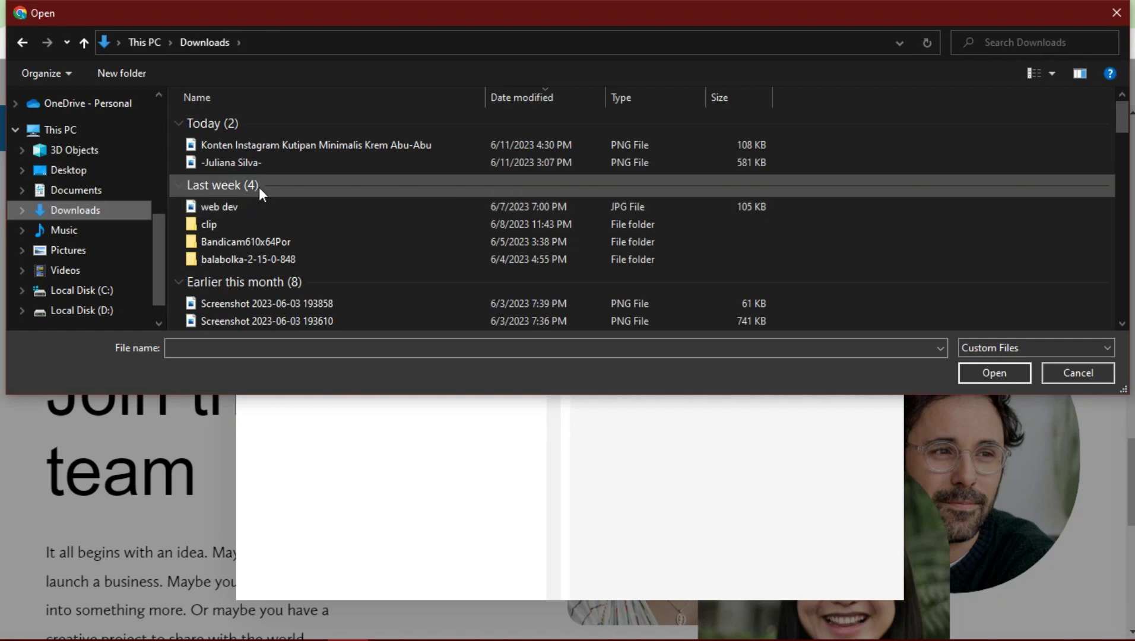
{"action": "left_click", "coordinate": [334, 143]}
{"action": "left_click", "coordinate": [995, 373]}
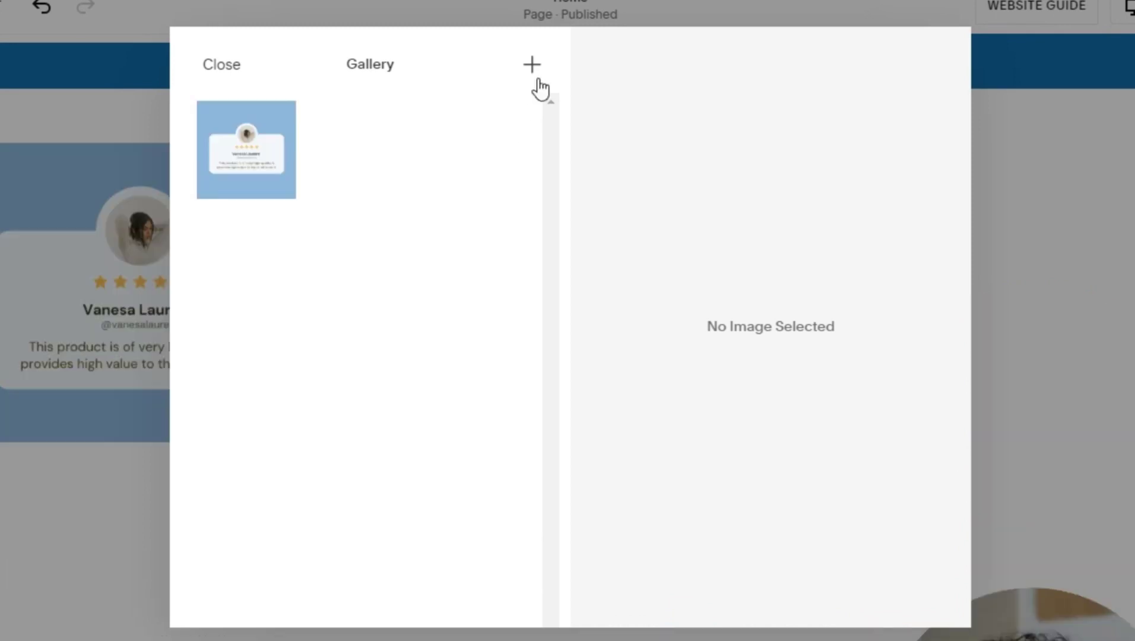
{"action": "left_click", "coordinate": [537, 68]}
{"action": "left_click", "coordinate": [542, 144]}
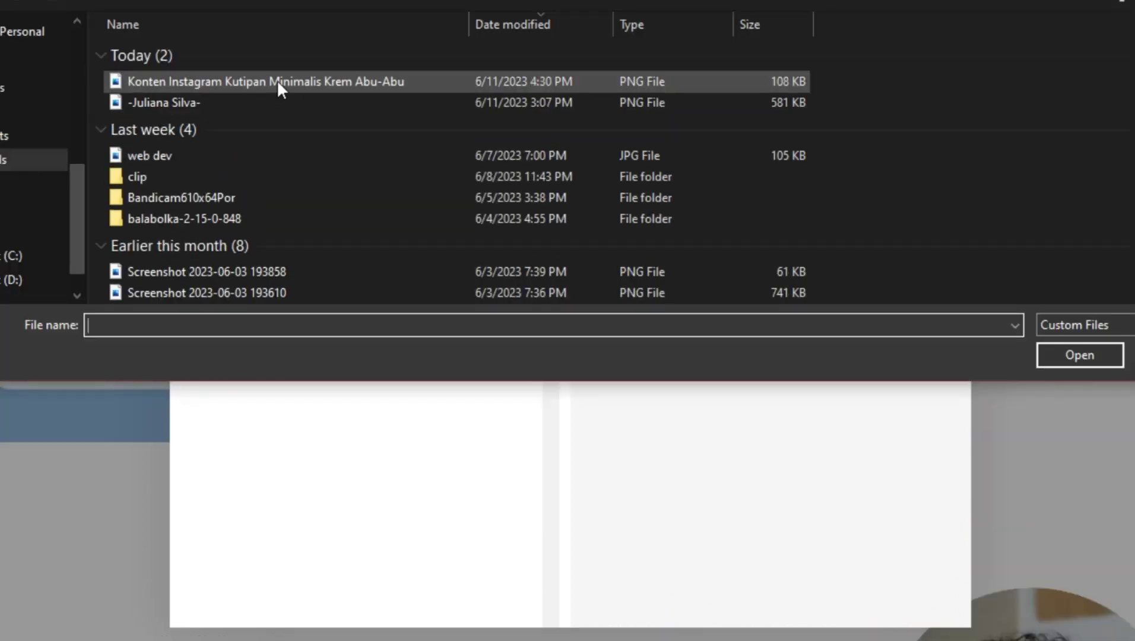
{"action": "left_click", "coordinate": [279, 82]}
{"action": "left_click", "coordinate": [1094, 358]}
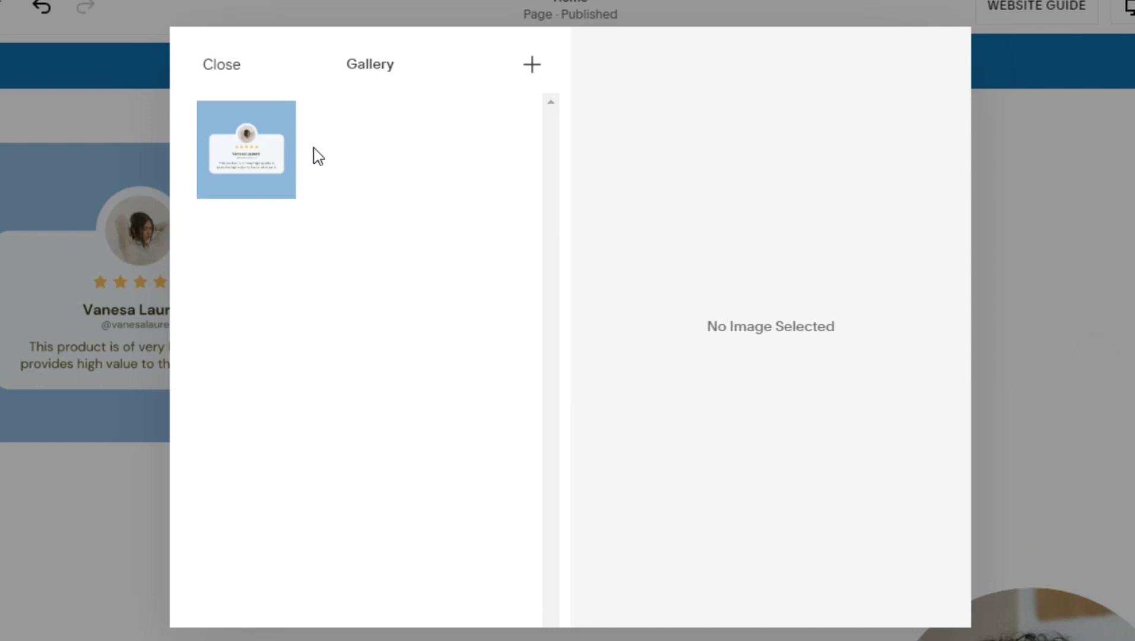
Upload two more copies of the testimonial card, then close the image manager
{"action": "left_click", "coordinate": [531, 67]}
{"action": "left_click", "coordinate": [543, 155]}
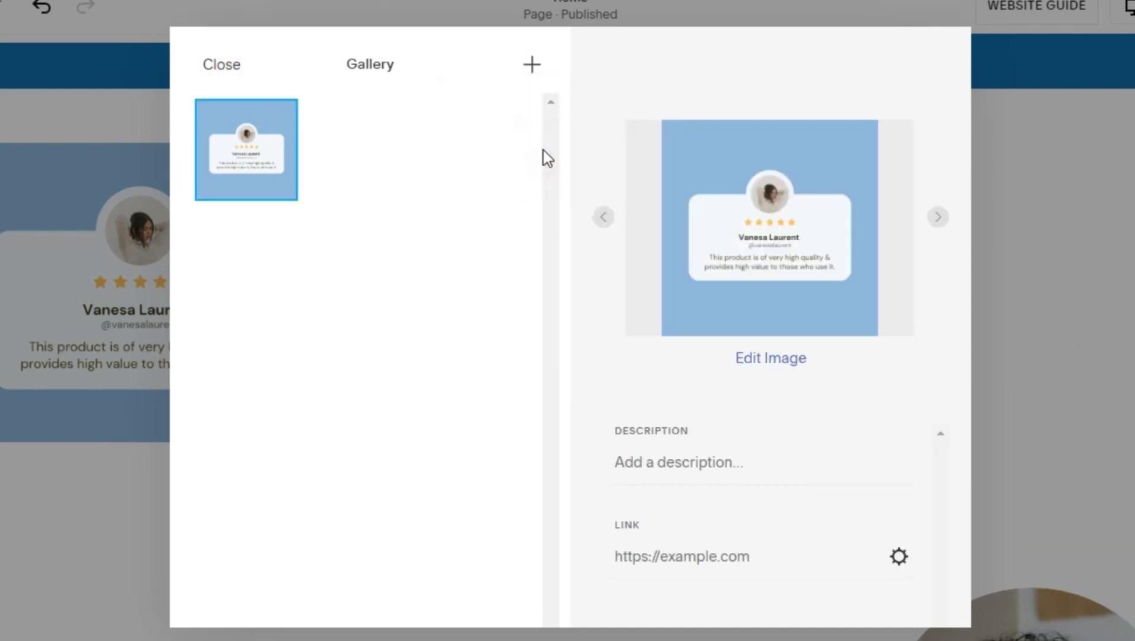
{"action": "left_click", "coordinate": [362, 81]}
{"action": "left_click", "coordinate": [1081, 355]}
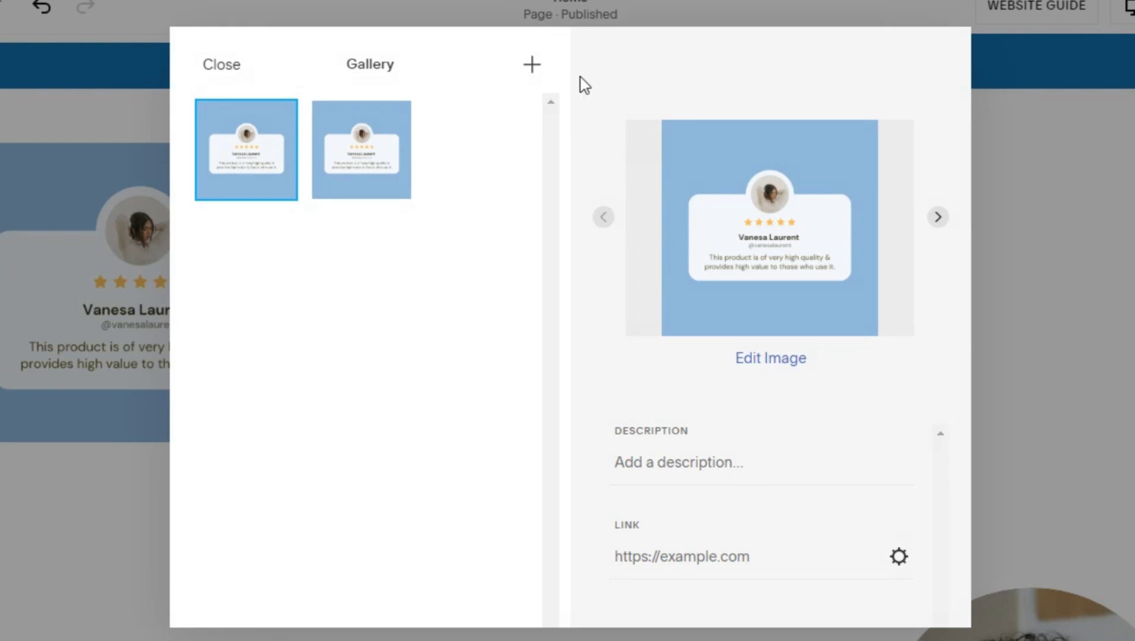
{"action": "left_click", "coordinate": [532, 65]}
{"action": "left_click", "coordinate": [537, 153]}
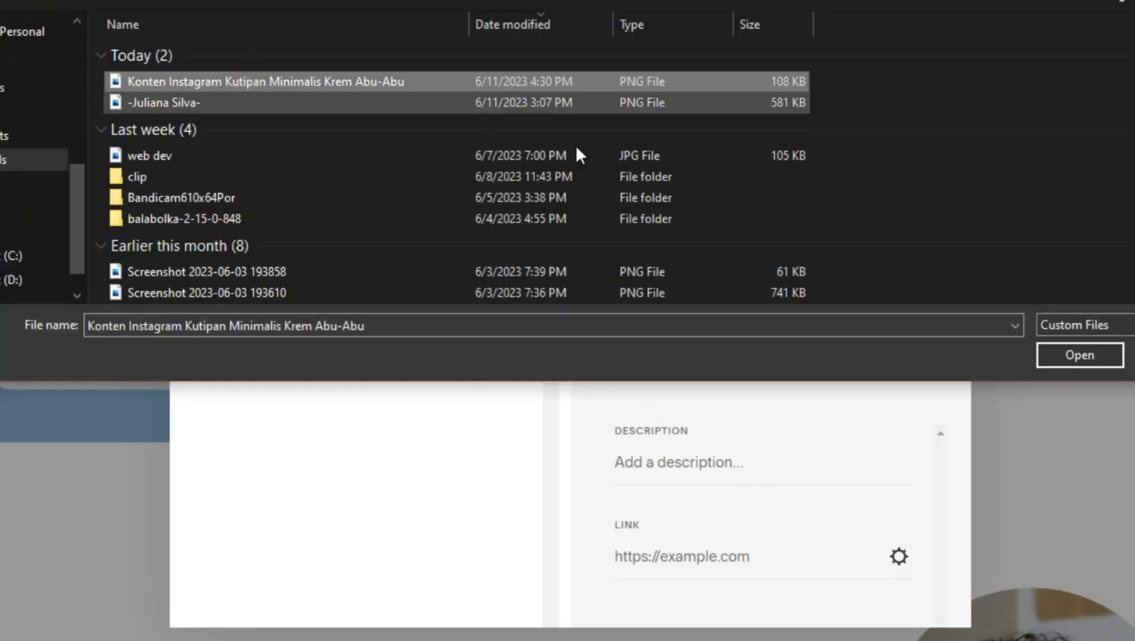
{"action": "left_click", "coordinate": [1079, 355]}
{"action": "left_click", "coordinate": [530, 67]}
{"action": "left_click", "coordinate": [556, 162]}
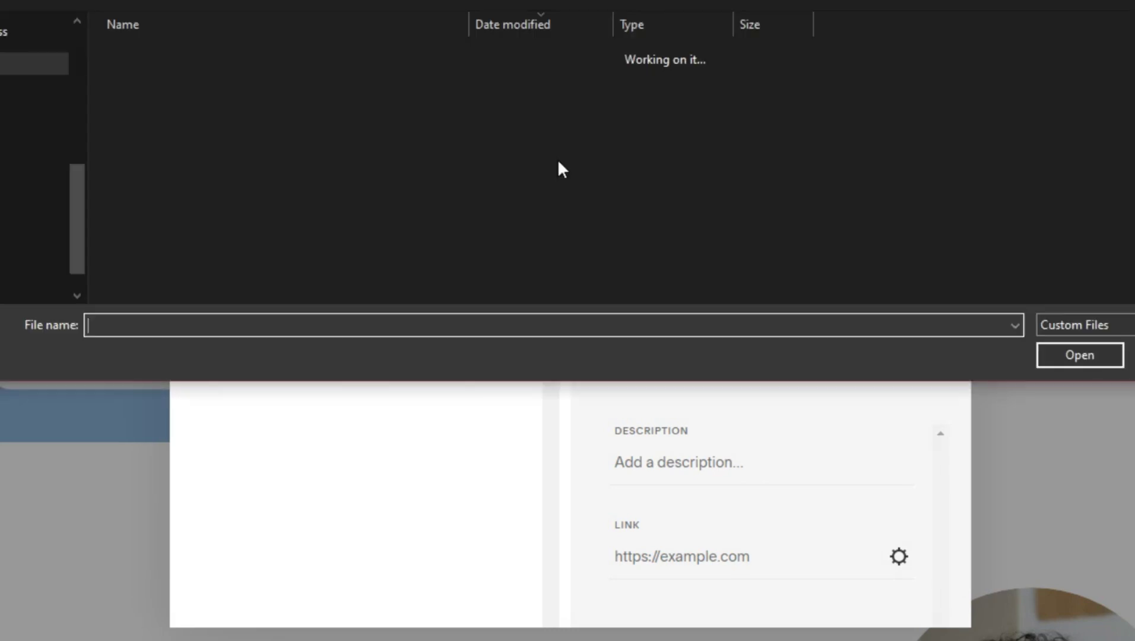
{"action": "left_click", "coordinate": [380, 82]}
{"action": "left_click", "coordinate": [1079, 355]}
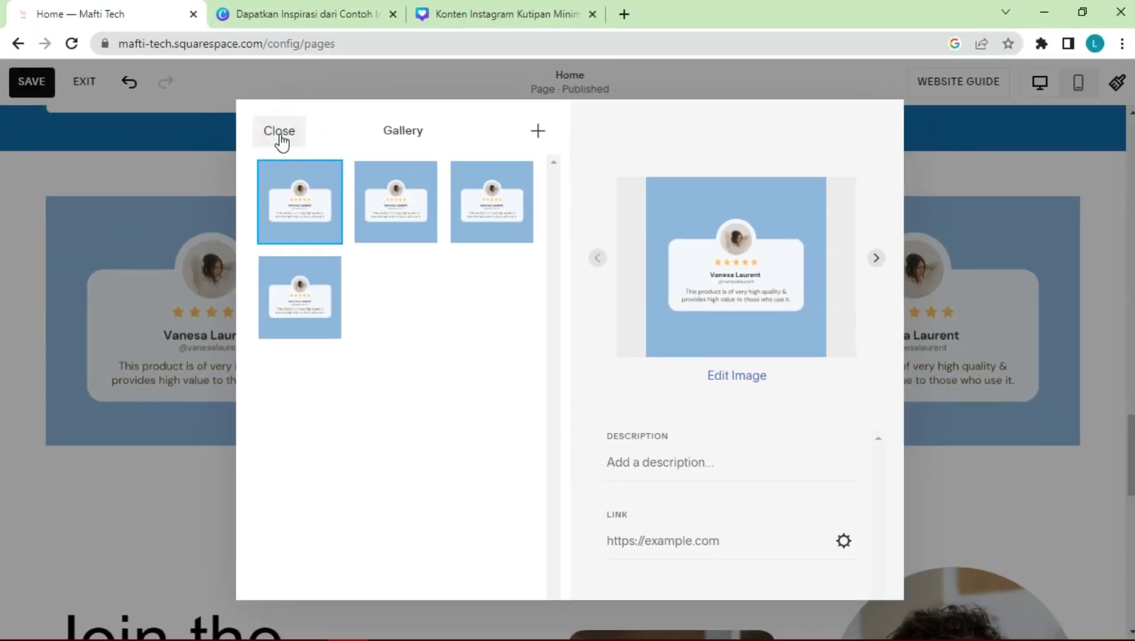
{"action": "left_click", "coordinate": [279, 132]}
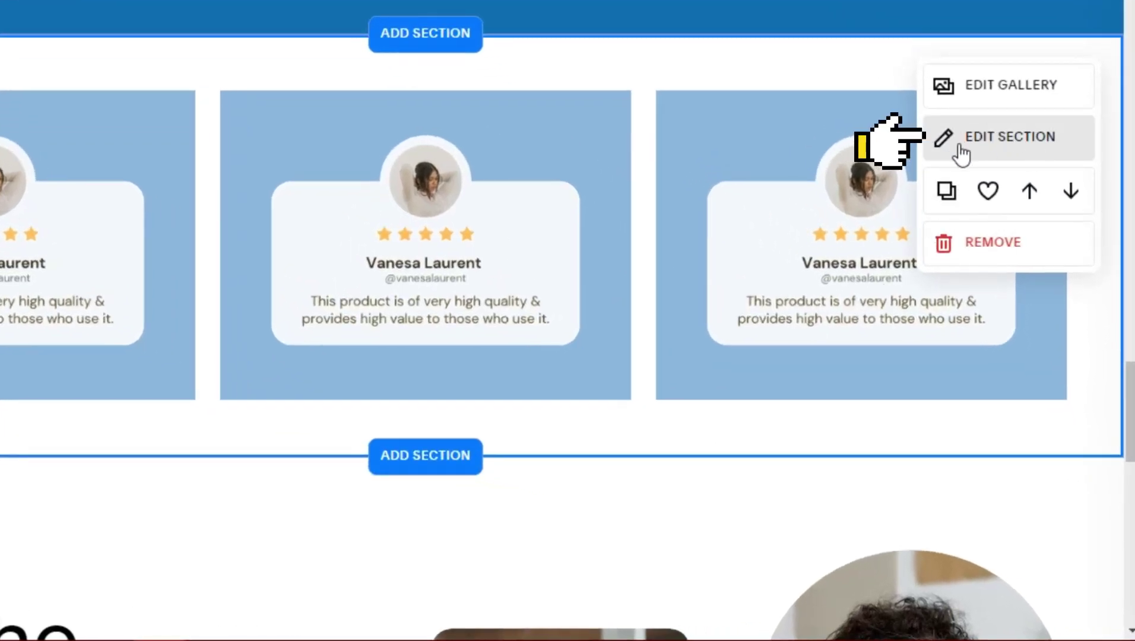
Switch the gallery section's layout to Slideshow: Reel
{"action": "left_click", "coordinate": [1003, 153]}
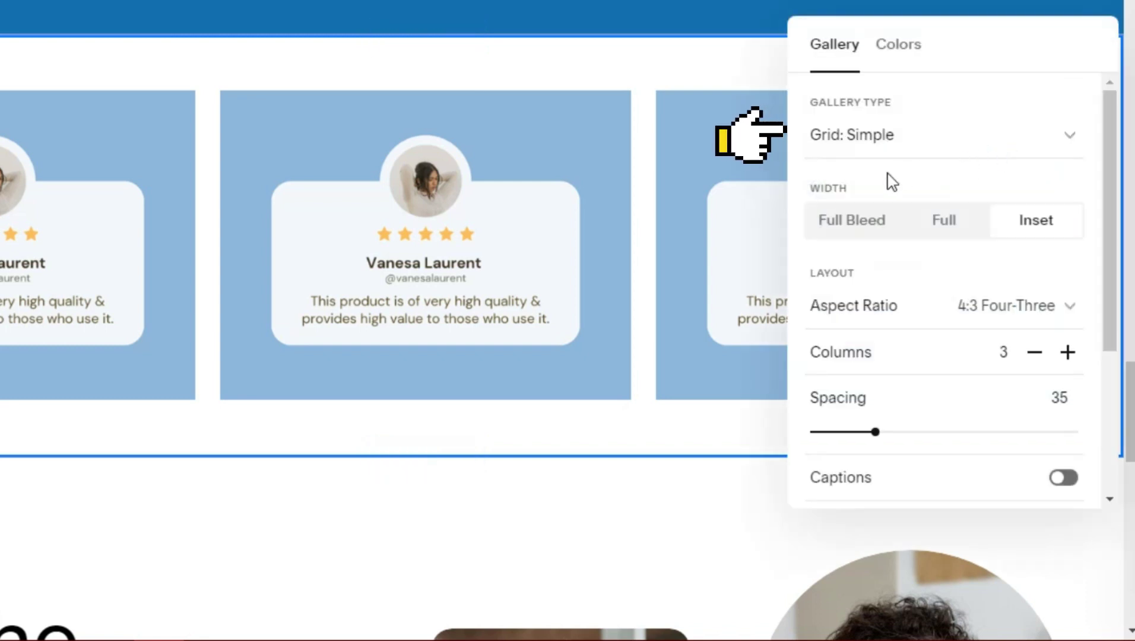
{"action": "left_click", "coordinate": [925, 136]}
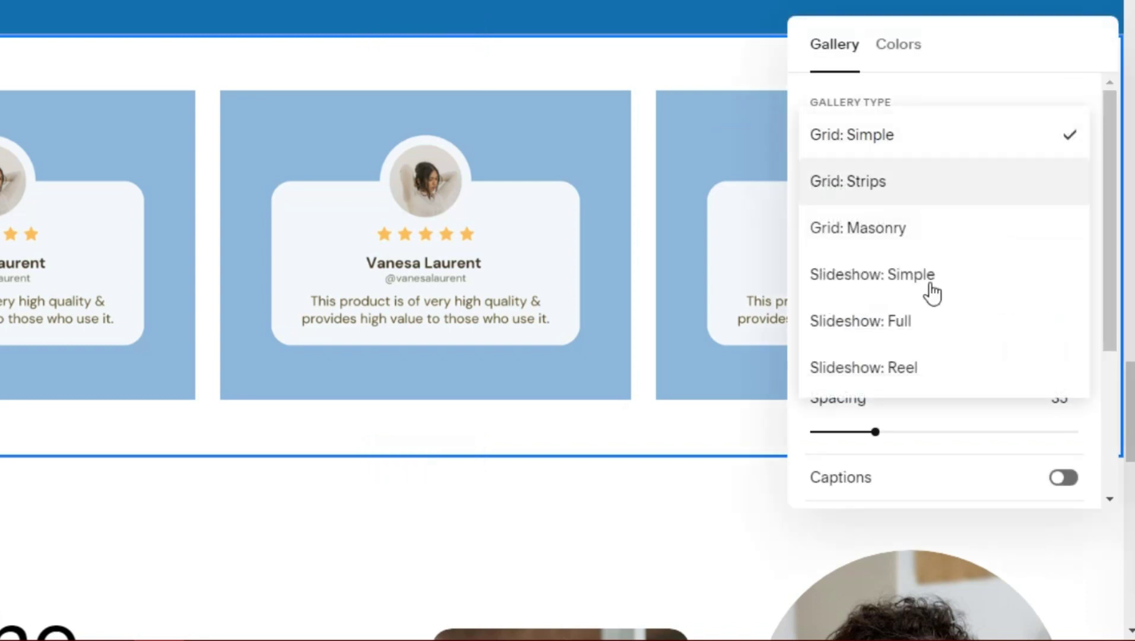
{"action": "left_click", "coordinate": [899, 372]}
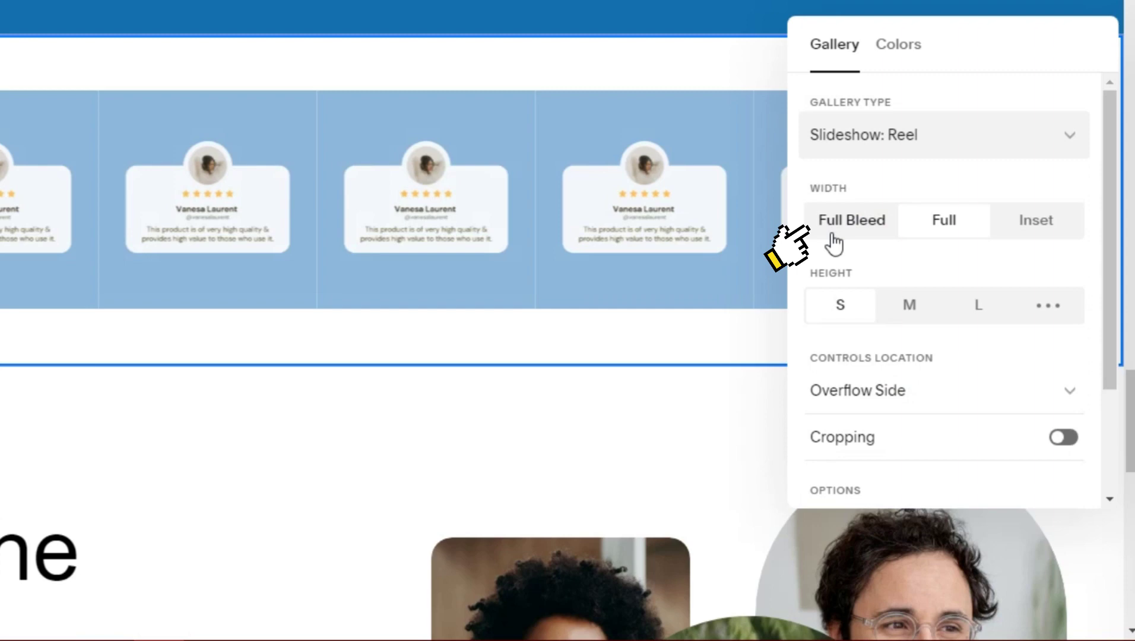
Make the slideshow Full Bleed width and switch it to a custom height
{"action": "left_click", "coordinate": [851, 229]}
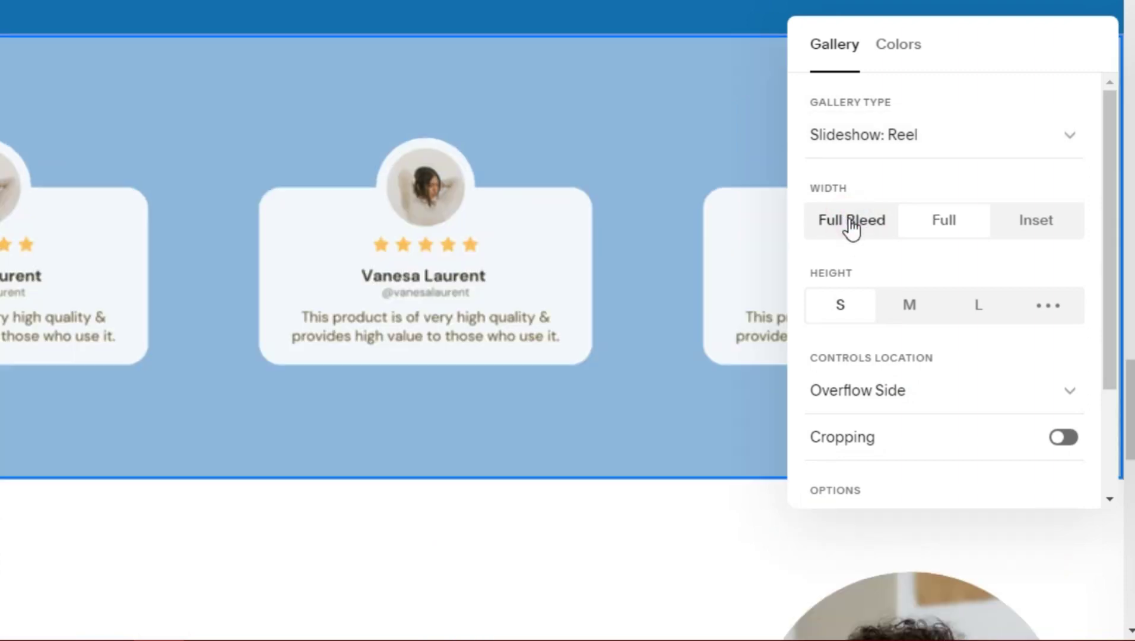
{"action": "left_click", "coordinate": [852, 229]}
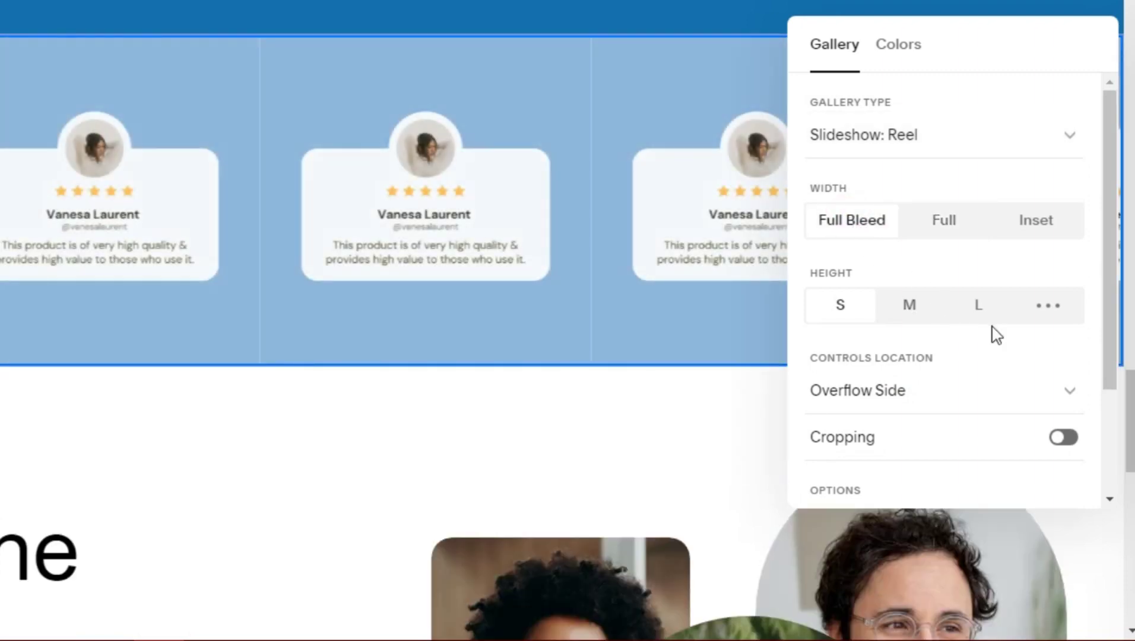
{"action": "left_click", "coordinate": [1050, 307]}
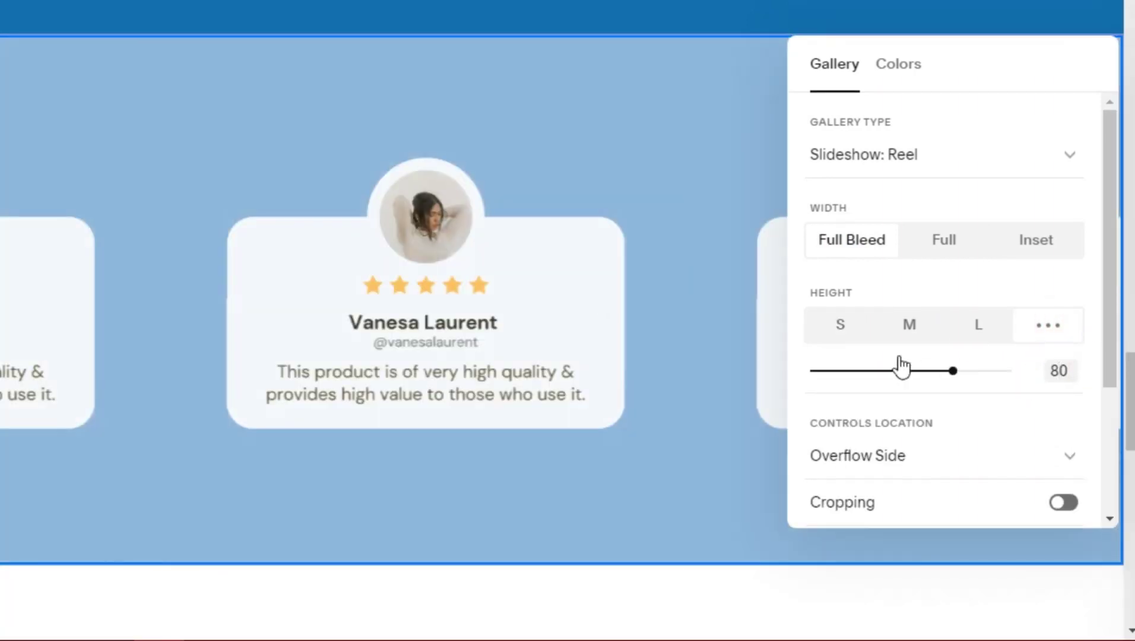
{"action": "scroll", "coordinate": [936, 333], "scroll_direction": "down", "scroll_amount": 3}
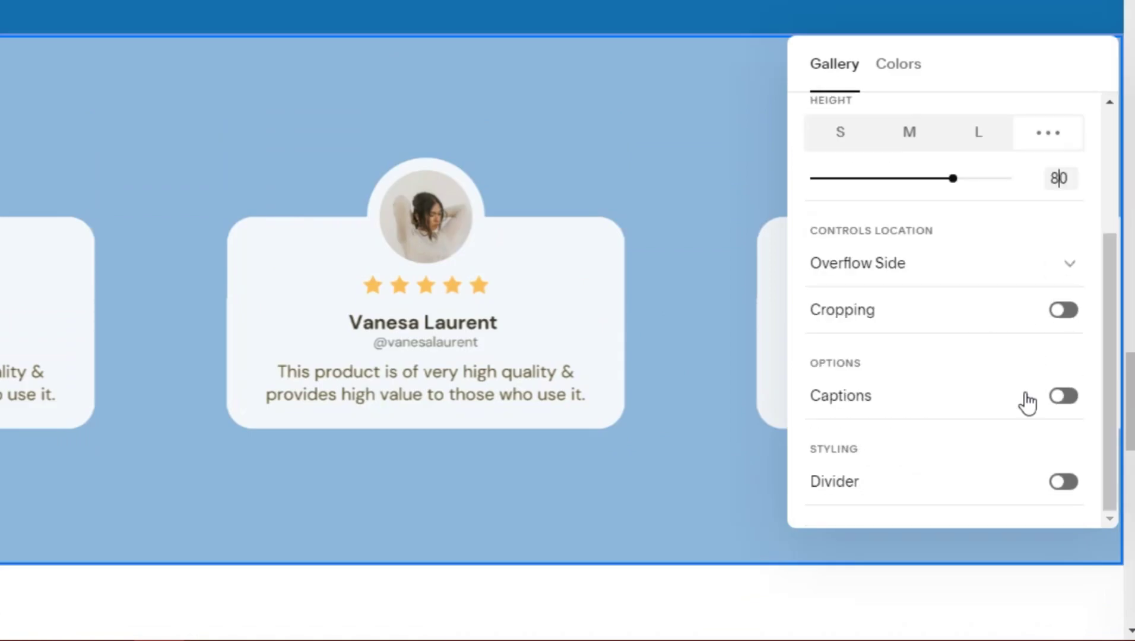
{"action": "scroll", "coordinate": [1028, 403], "scroll_direction": "up", "scroll_amount": 3}
{"action": "scroll", "coordinate": [915, 190], "scroll_direction": "down", "scroll_amount": 3}
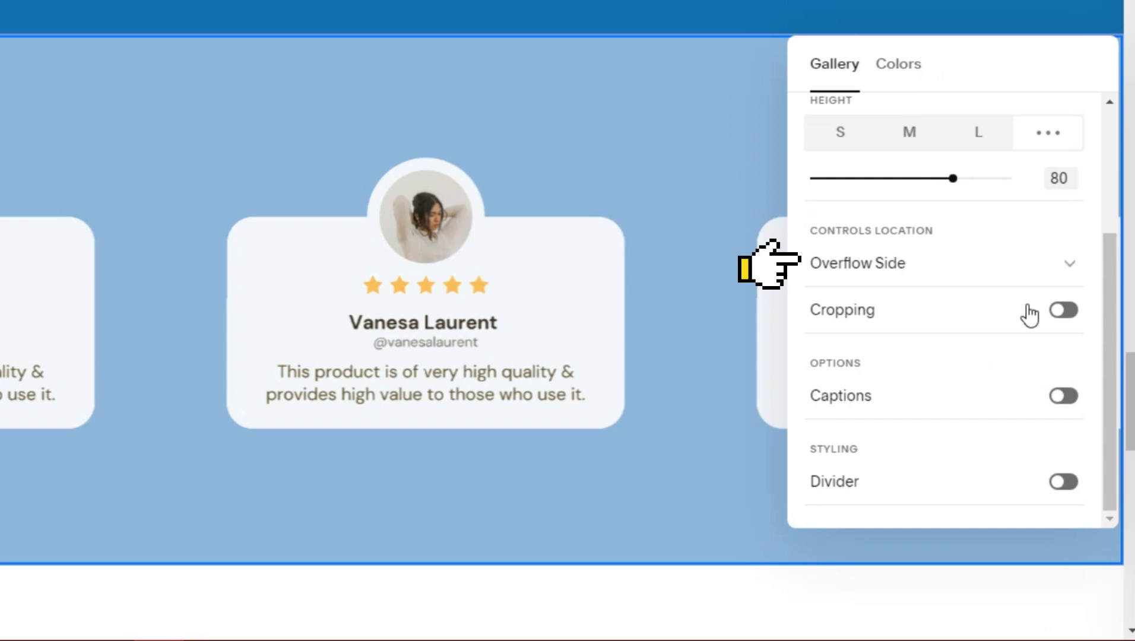
Try Below Right for the arrow controls, then set them back to Overflow Side
{"action": "left_click", "coordinate": [1071, 264]}
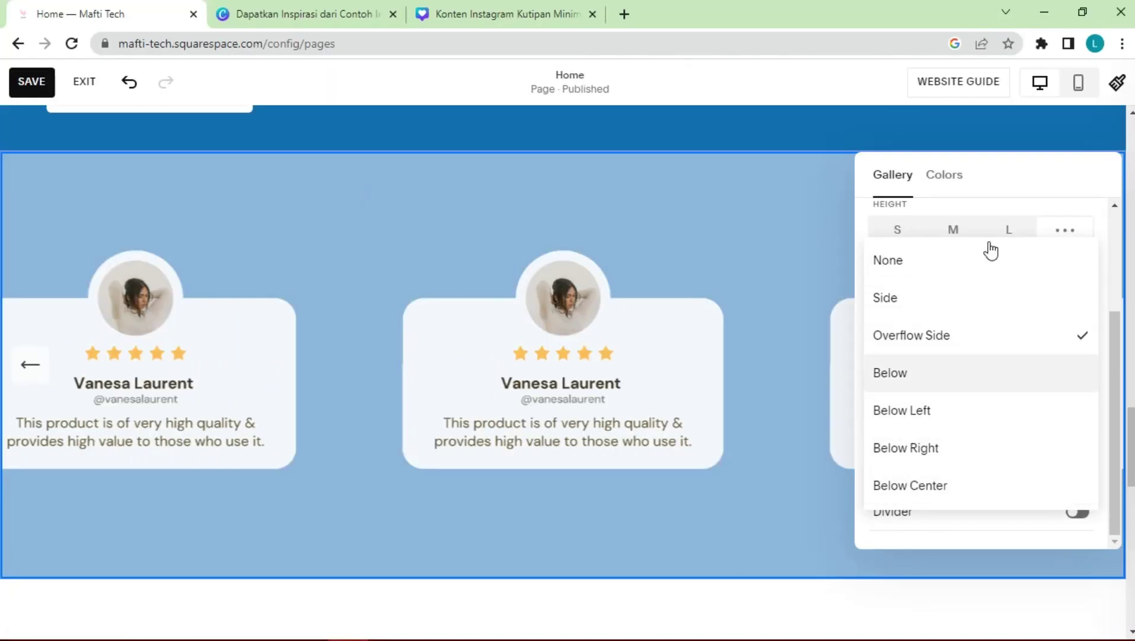
{"action": "left_click", "coordinate": [729, 183]}
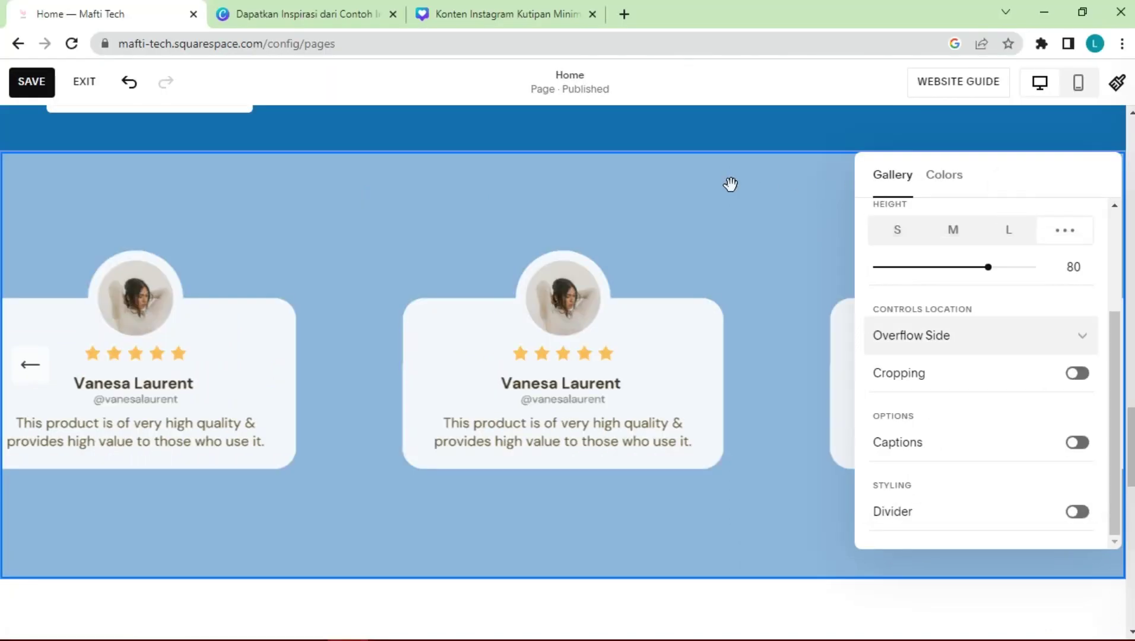
{"action": "left_click_drag", "start_coordinate": [988, 173], "coordinate": [555, 172]}
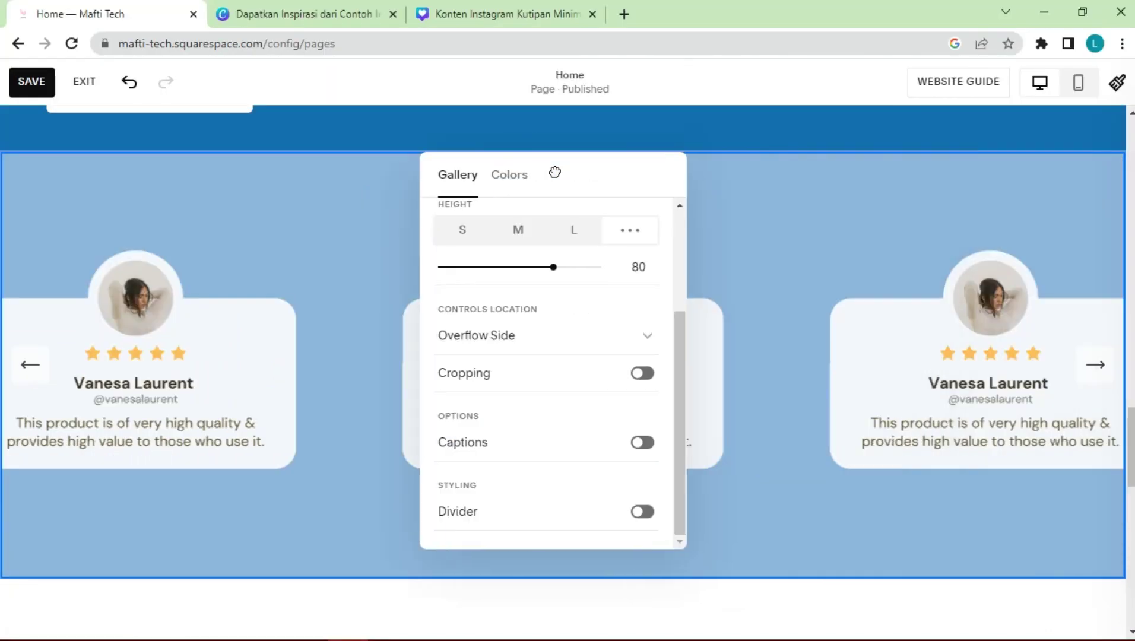
{"action": "left_click", "coordinate": [597, 342]}
{"action": "left_click", "coordinate": [573, 446]}
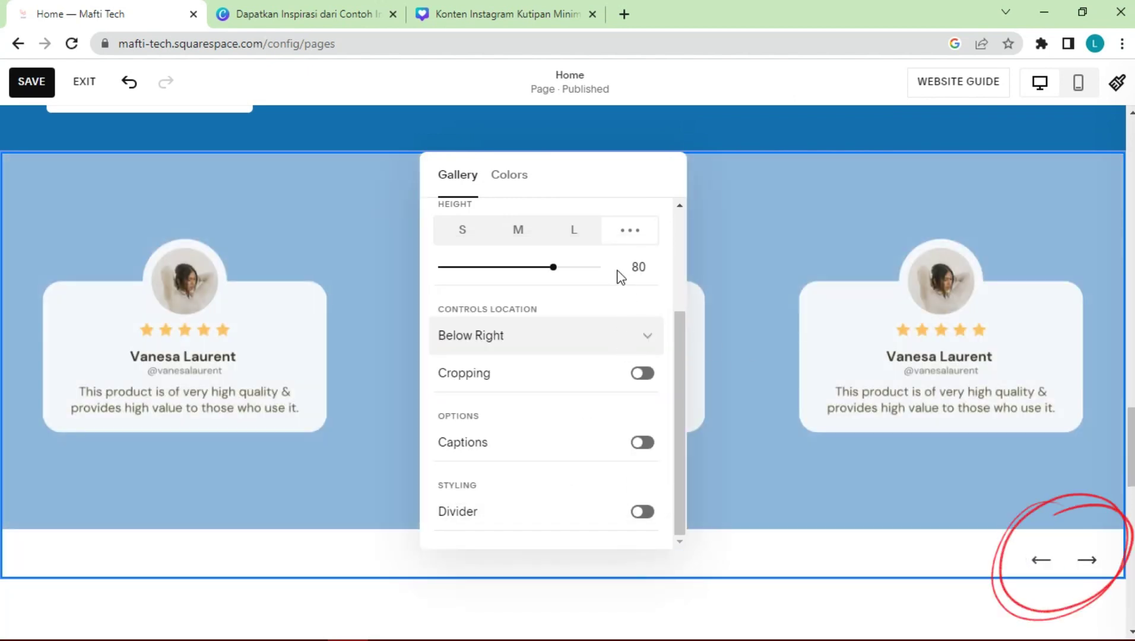
{"action": "left_click", "coordinate": [621, 350]}
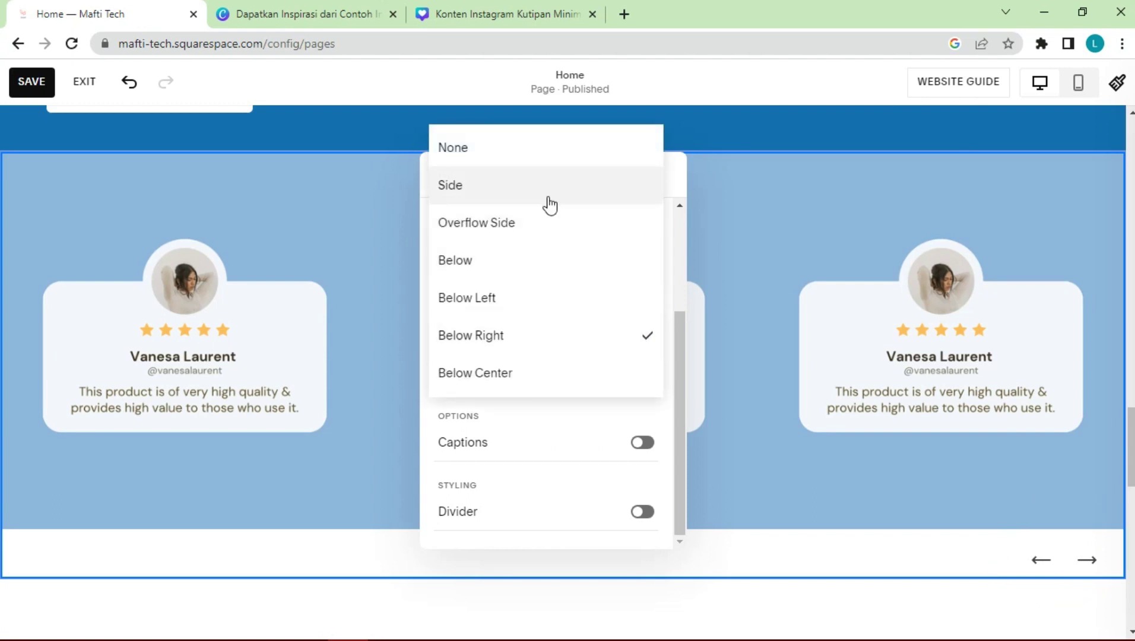
{"action": "left_click", "coordinate": [549, 224]}
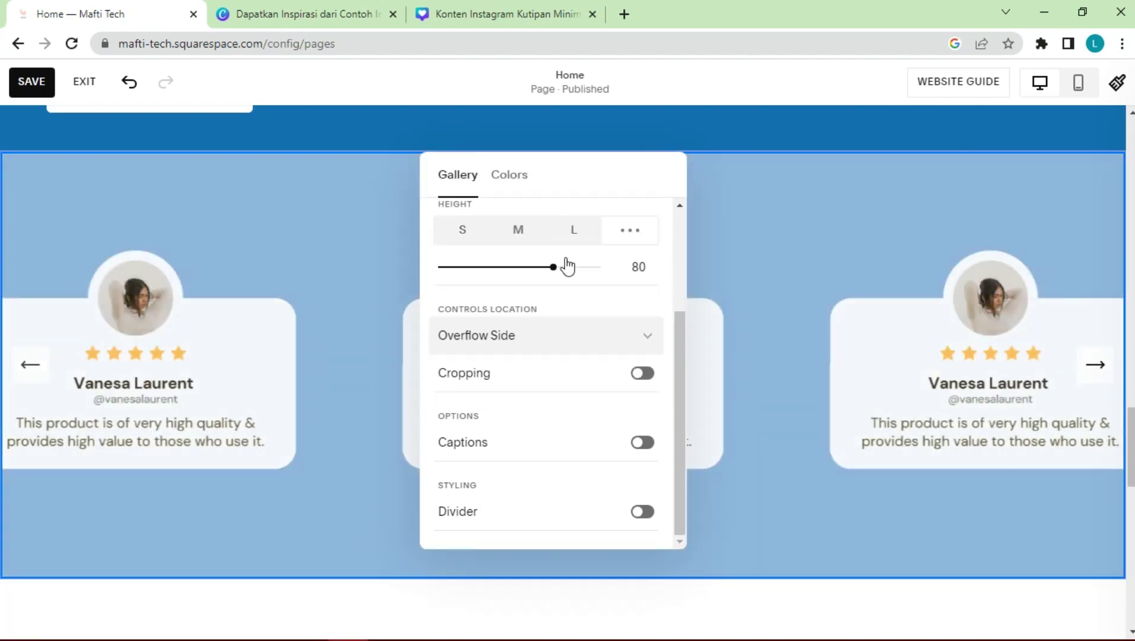
Set the slideshow's custom height to 70
{"action": "left_click", "coordinate": [543, 268]}
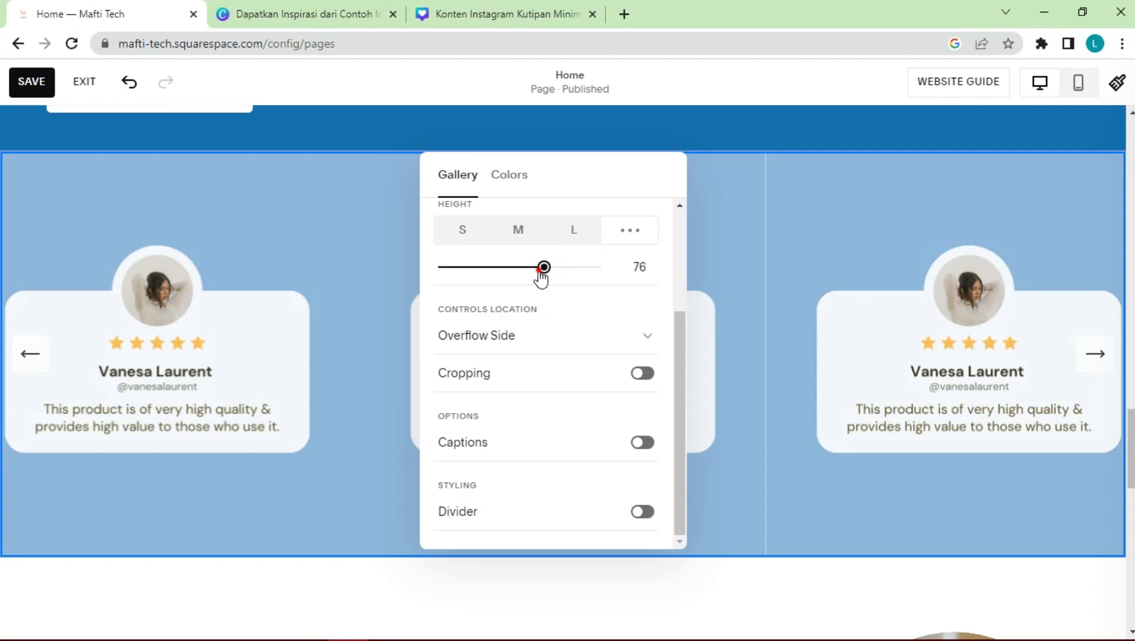
{"action": "left_click_drag", "start_coordinate": [541, 272], "coordinate": [536, 268]}
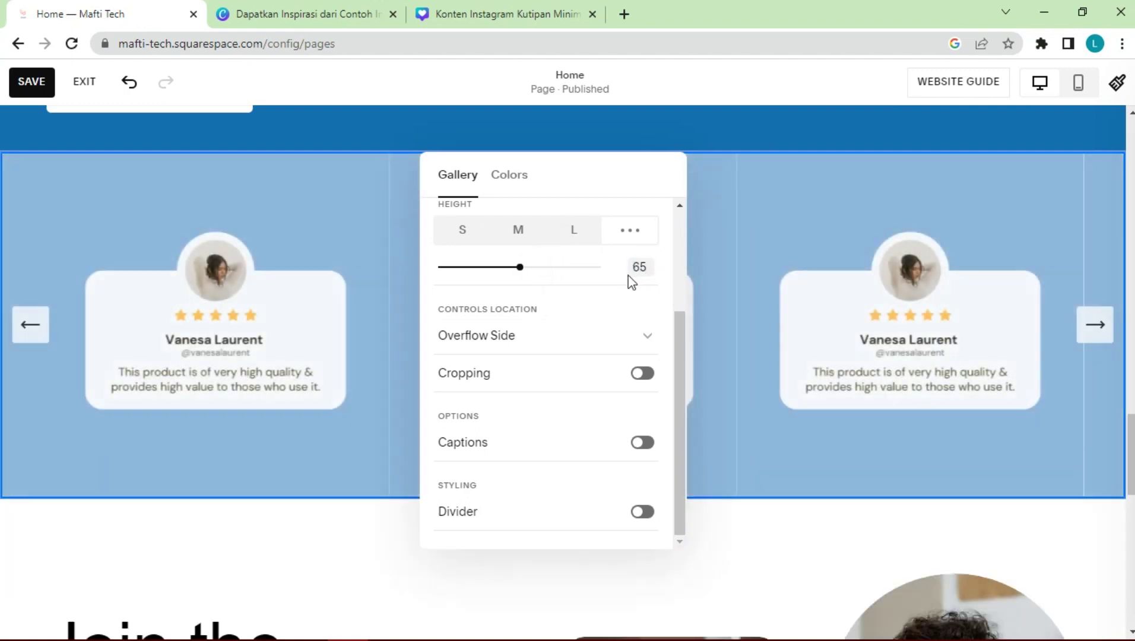
{"action": "type", "text": "70"}
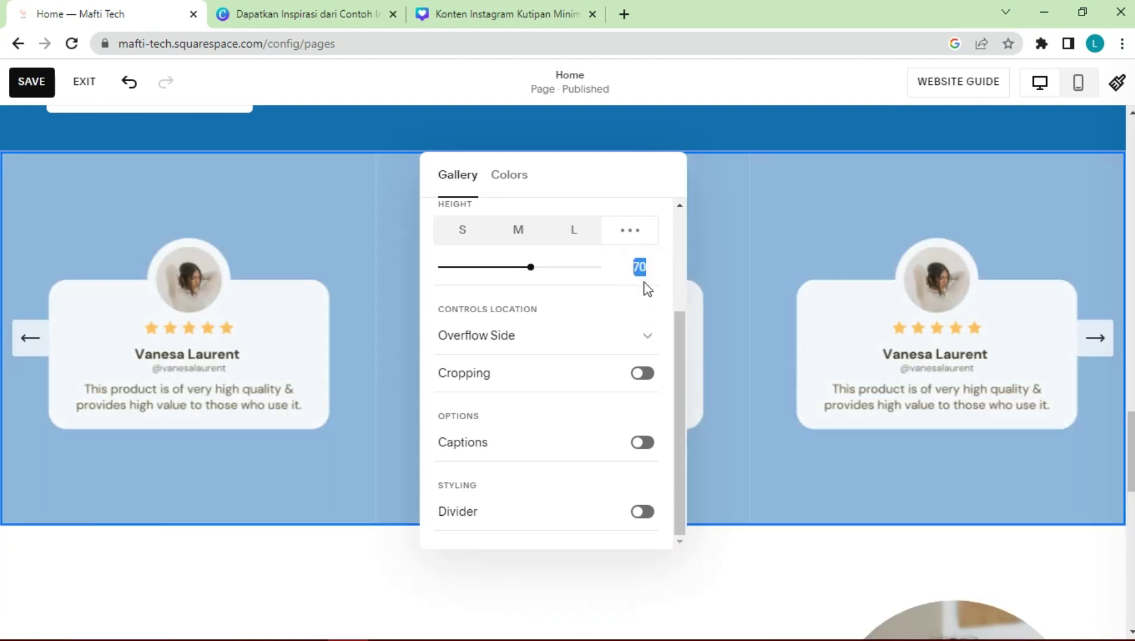
{"action": "scroll", "coordinate": [253, 352], "scroll_direction": "up", "scroll_amount": 3}
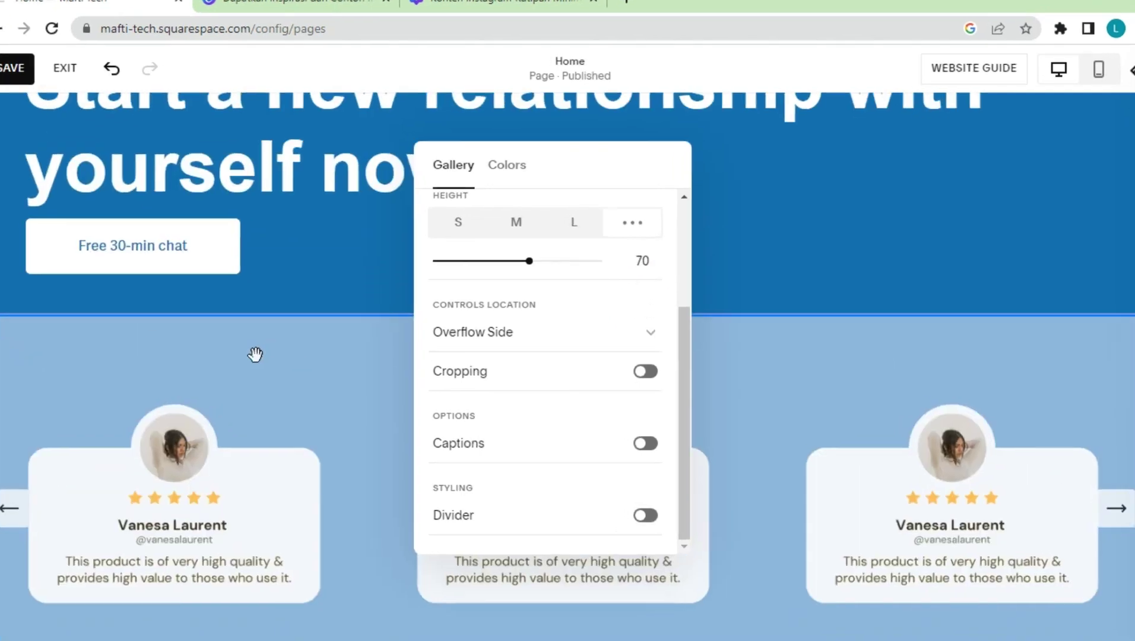
{"action": "scroll", "coordinate": [273, 350], "scroll_direction": "down", "scroll_amount": 3}
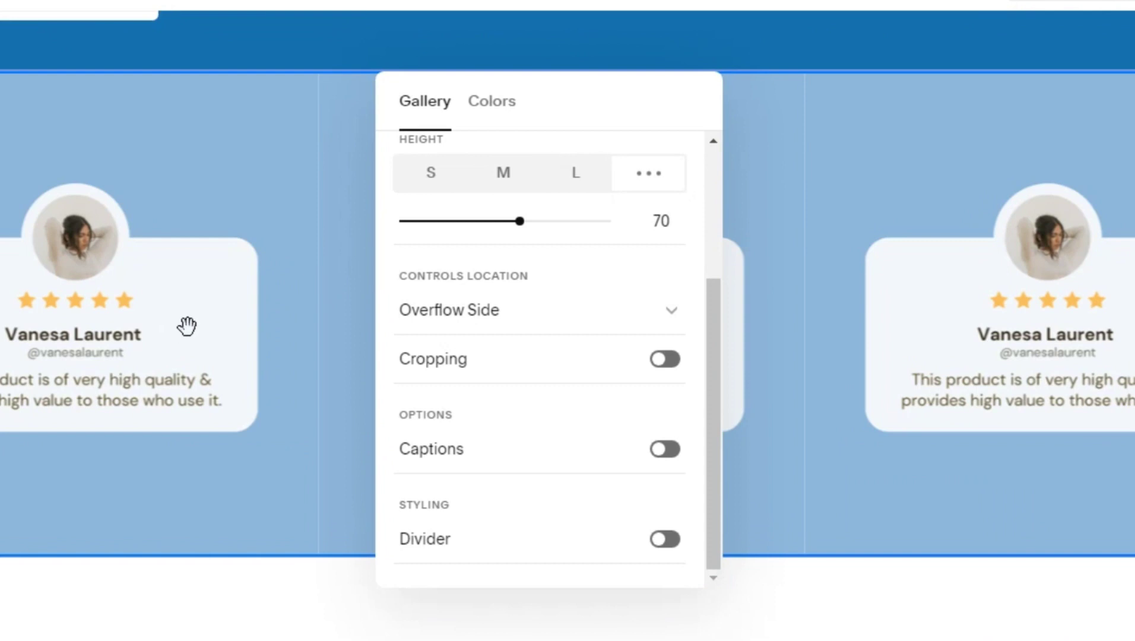
{"action": "left_click", "coordinate": [502, 102]}
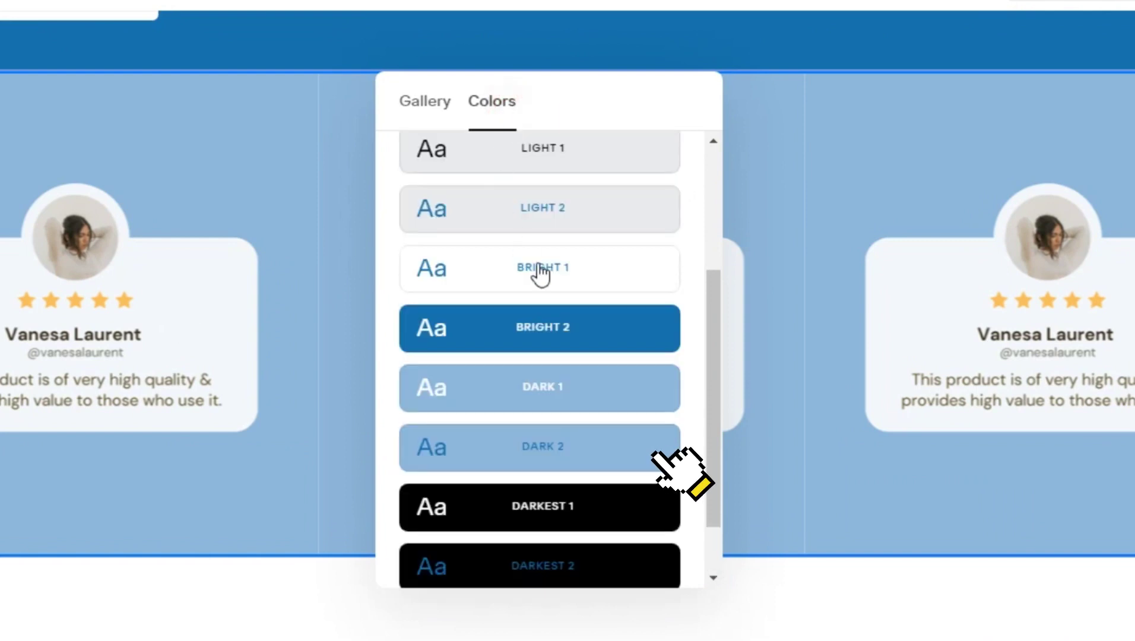
Apply the Dark 2 colour theme to the testimonial section and close the colour settings
{"action": "left_click", "coordinate": [593, 456]}
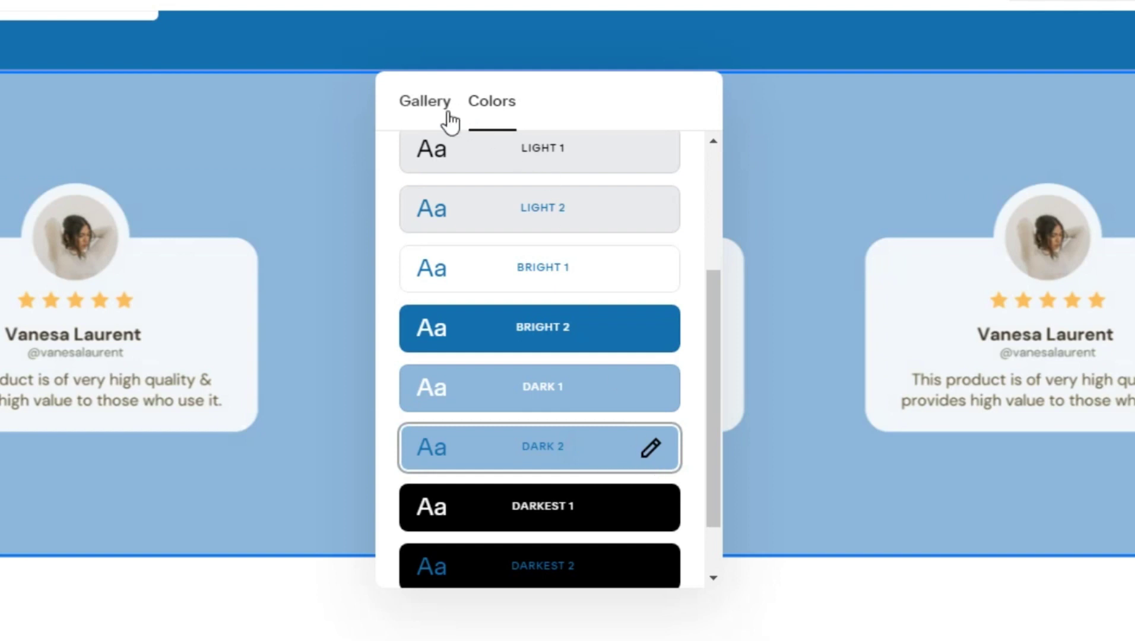
{"action": "left_click", "coordinate": [293, 135]}
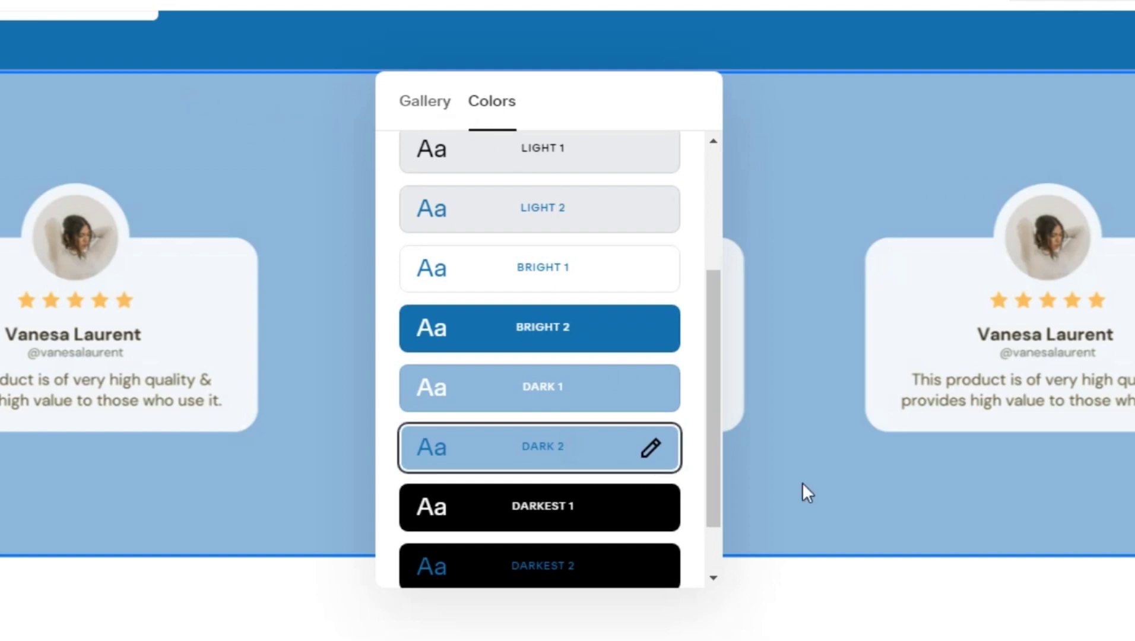
{"action": "left_click", "coordinate": [850, 598]}
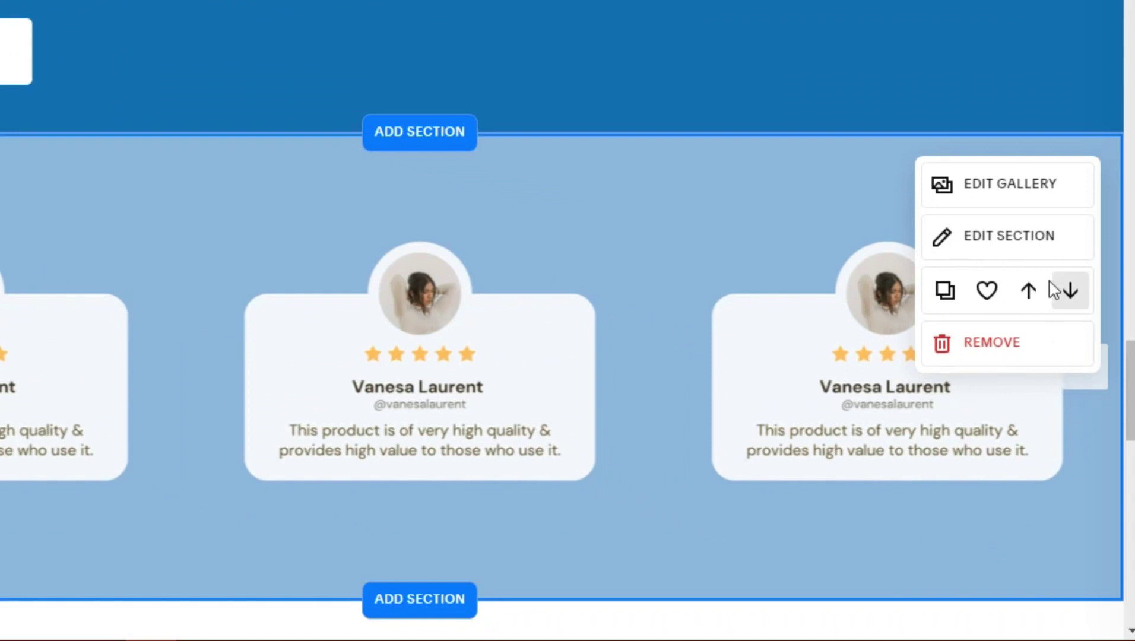
Add a rounded-bottom divider at medium height to the bottom of the gallery section
{"action": "left_click", "coordinate": [1038, 245]}
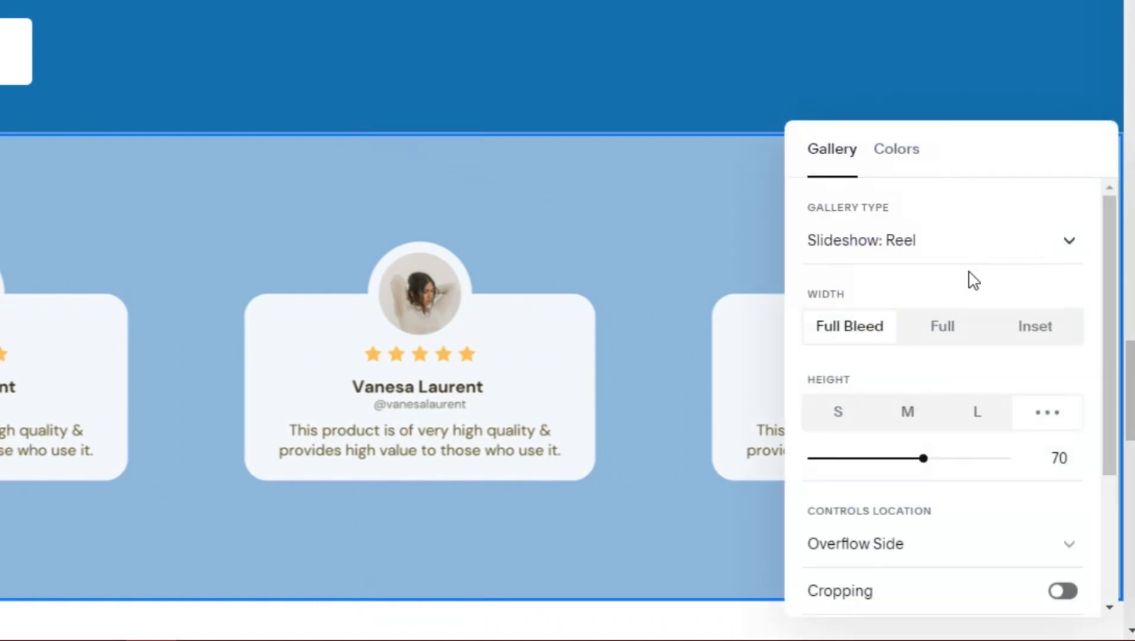
{"action": "scroll", "coordinate": [972, 297], "scroll_direction": "down", "scroll_amount": 2}
{"action": "scroll", "coordinate": [974, 311], "scroll_direction": "down", "scroll_amount": 2}
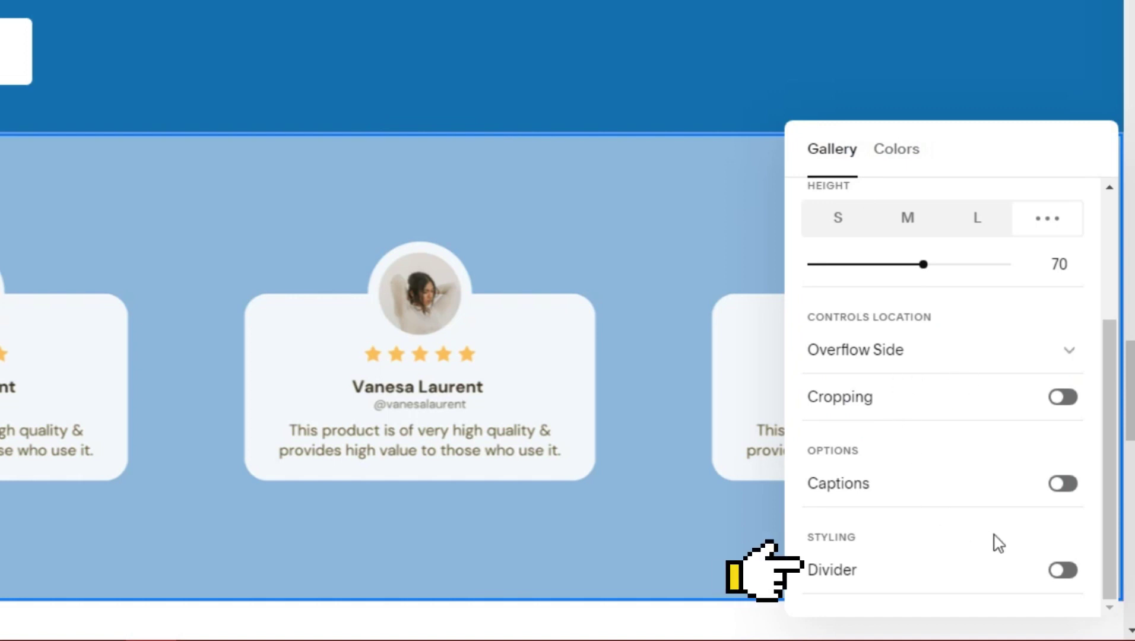
{"action": "left_click", "coordinate": [1067, 572]}
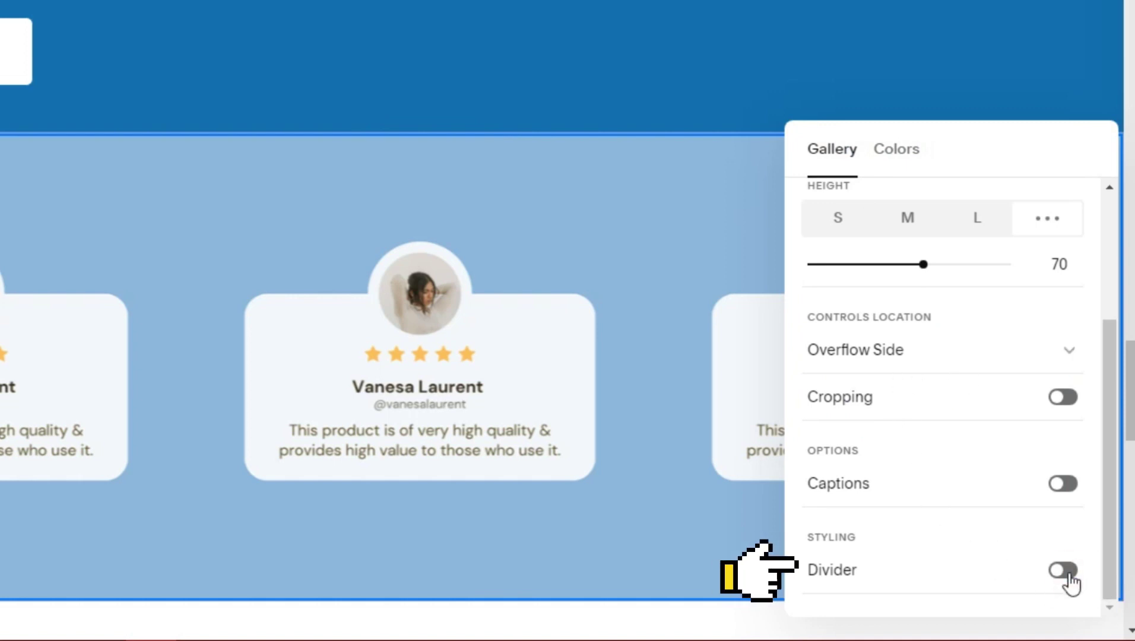
{"action": "scroll", "coordinate": [1038, 519], "scroll_direction": "down", "scroll_amount": 3}
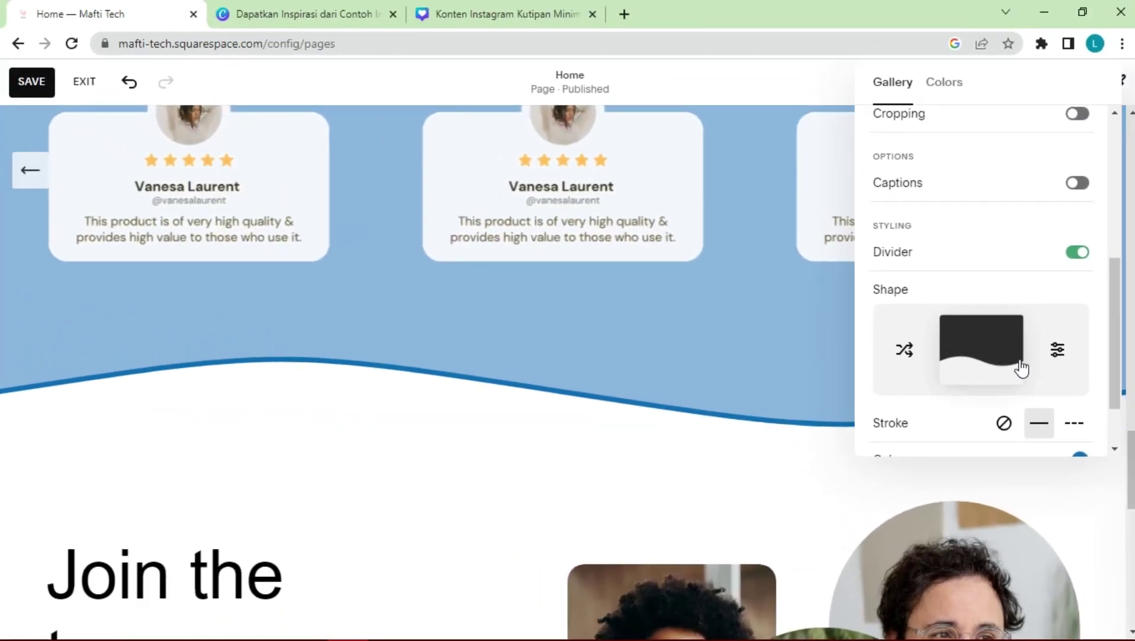
{"action": "scroll", "coordinate": [990, 507], "scroll_direction": "down", "scroll_amount": 1}
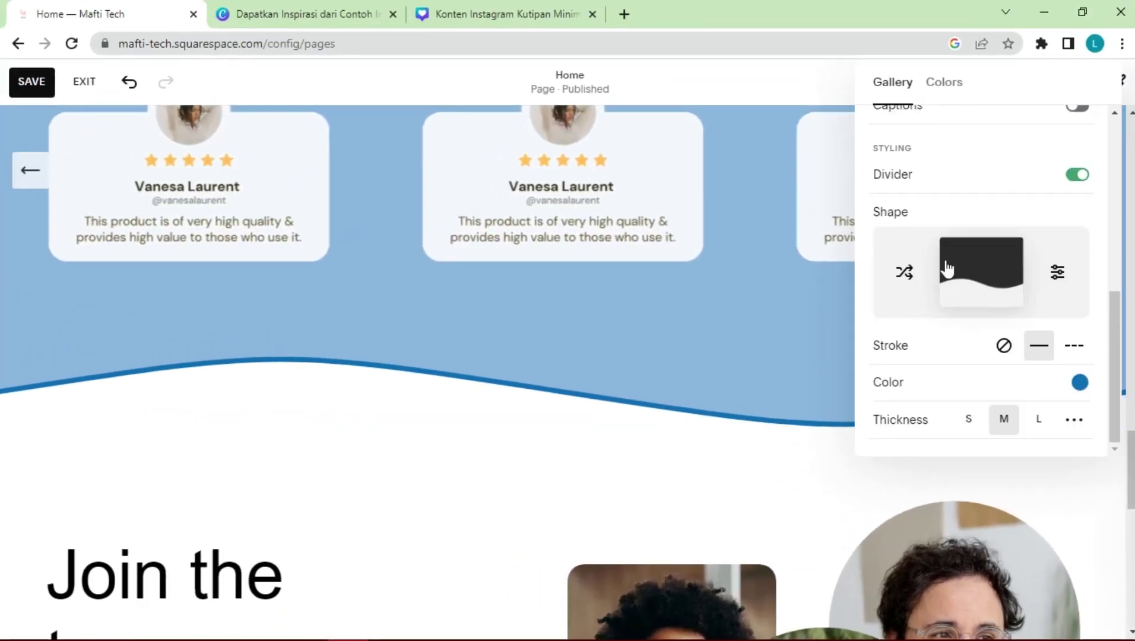
{"action": "left_click", "coordinate": [992, 266]}
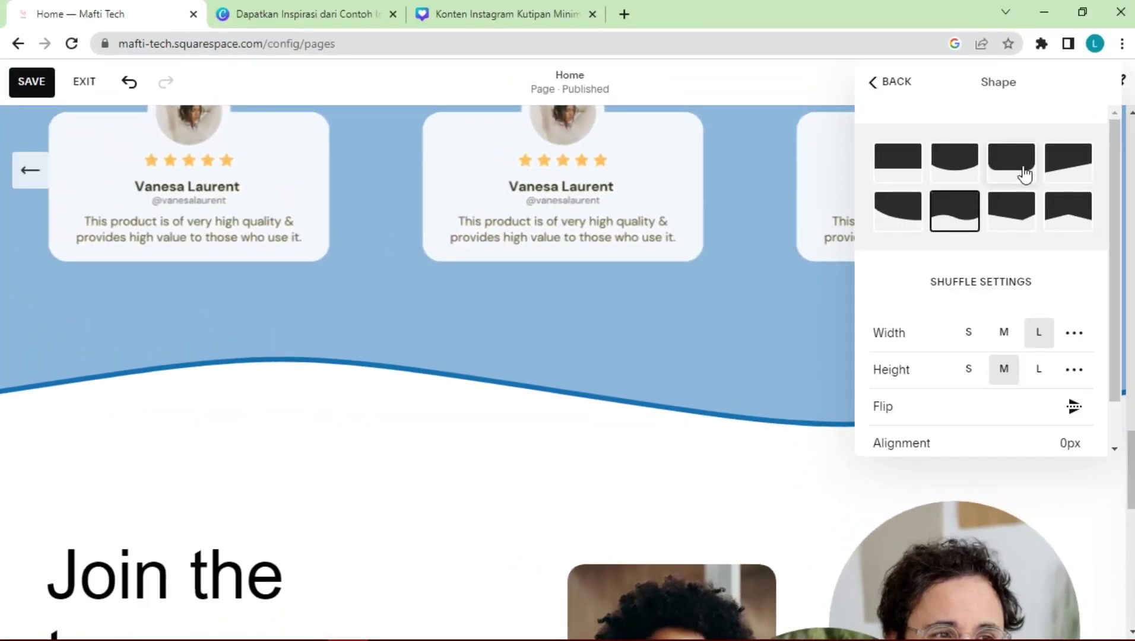
{"action": "left_click", "coordinate": [1024, 171]}
{"action": "scroll", "coordinate": [421, 464], "scroll_direction": "up", "scroll_amount": 3}
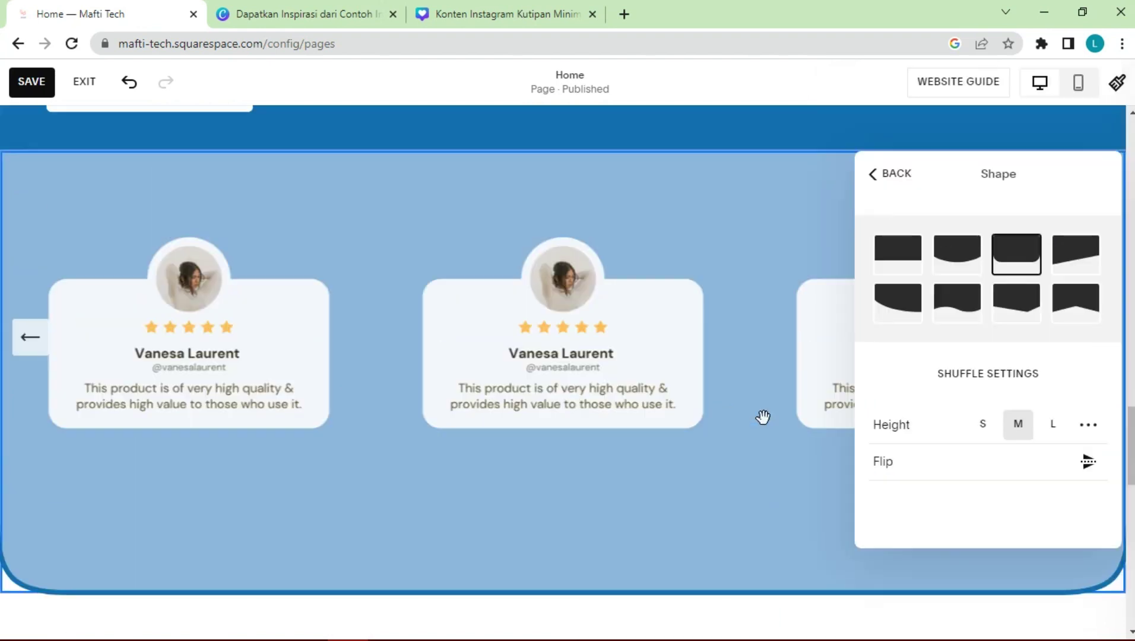
{"action": "left_click", "coordinate": [1054, 427]}
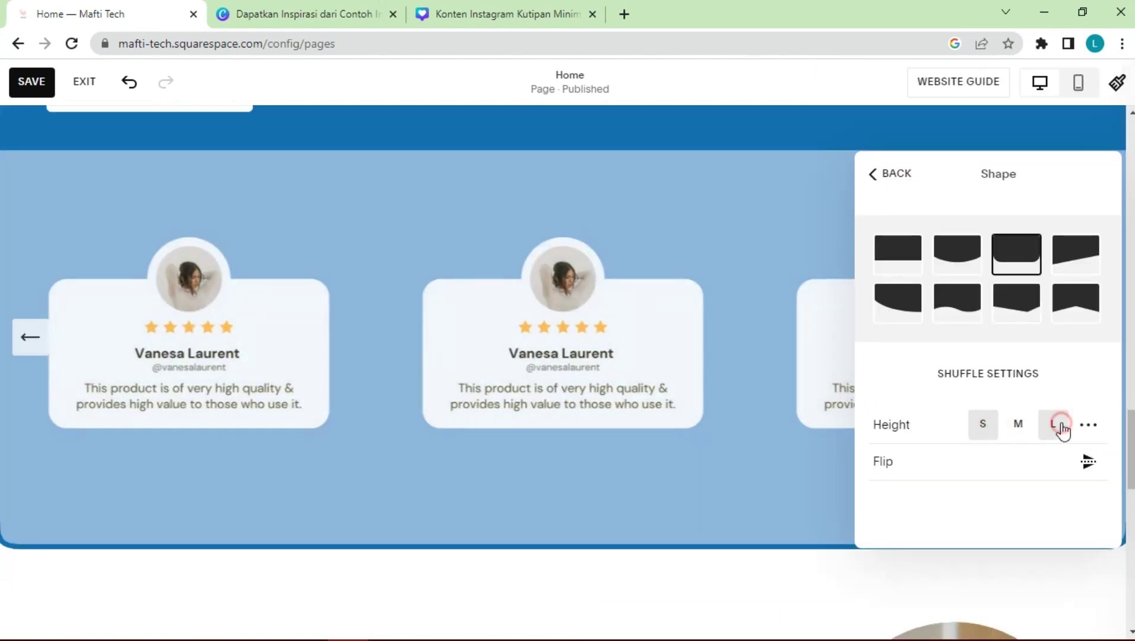
{"action": "left_click", "coordinate": [1017, 429]}
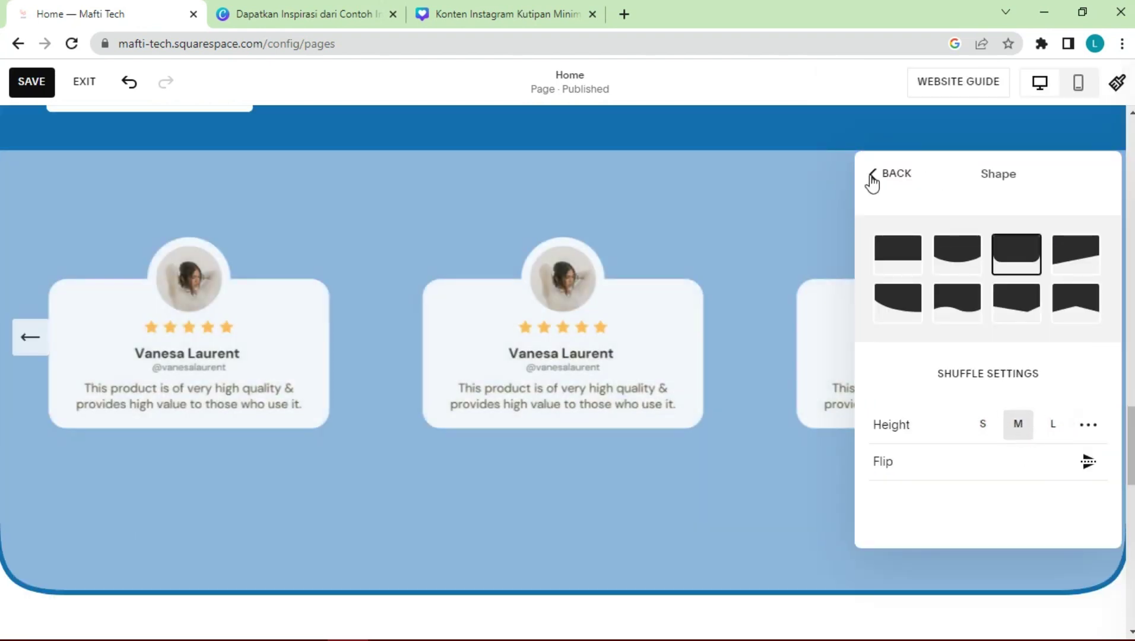
Turn off the divider's stroke outline under Styling
{"action": "left_click", "coordinate": [872, 179]}
{"action": "scroll", "coordinate": [1056, 458], "scroll_direction": "down", "scroll_amount": 6}
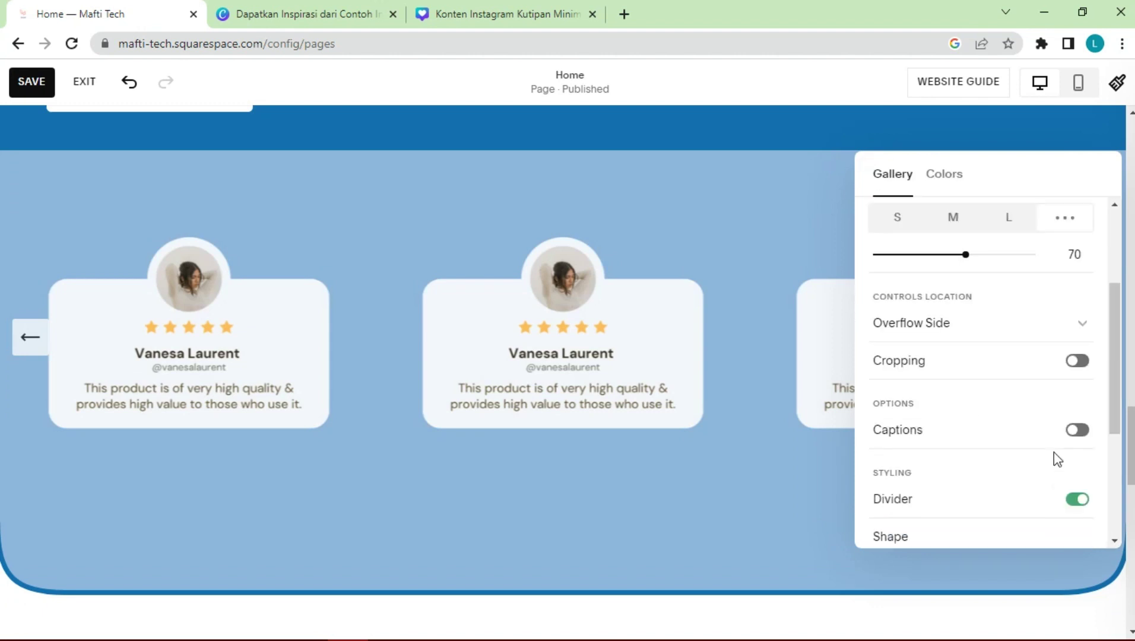
{"action": "left_click", "coordinate": [1004, 437]}
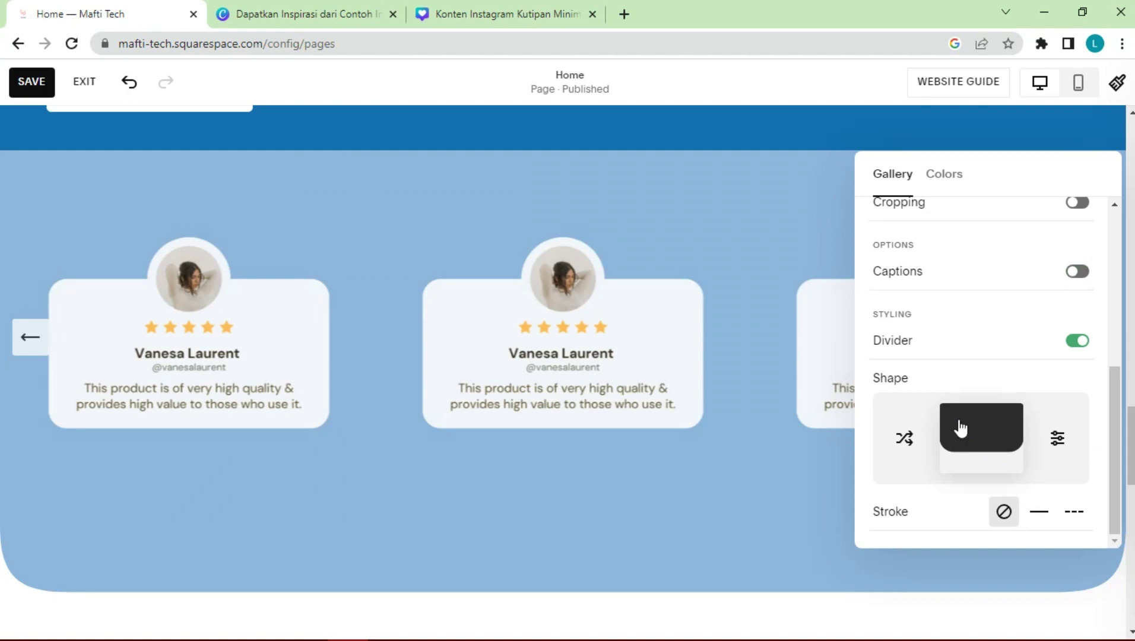
{"action": "scroll", "coordinate": [931, 294], "scroll_direction": "up", "scroll_amount": 5}
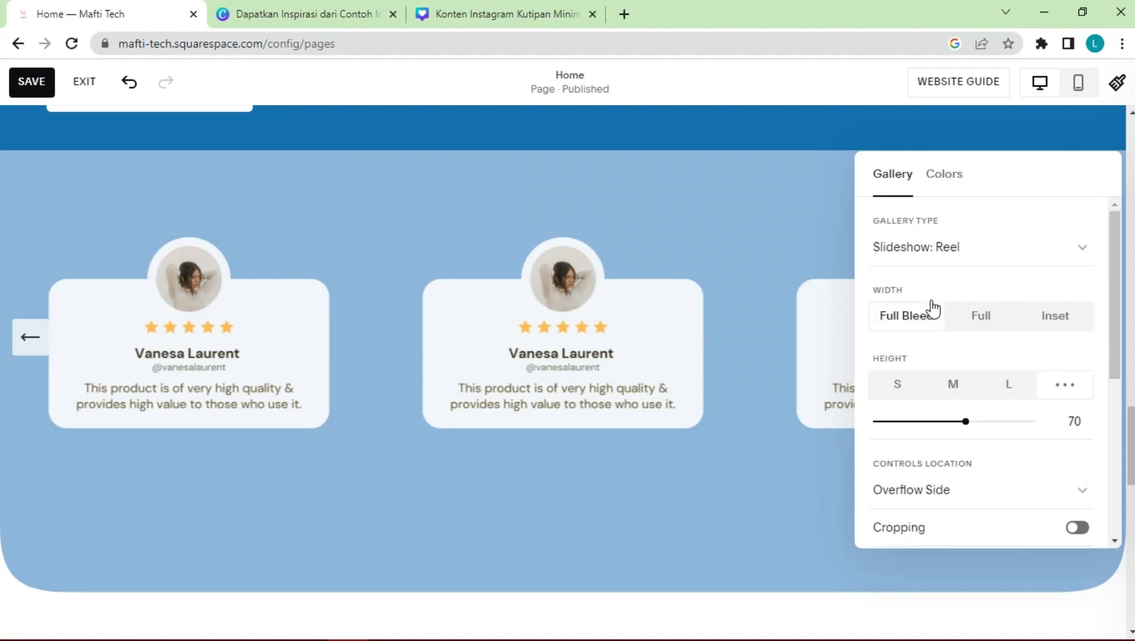
Close the gallery settings, save the Home page, and exit the editor
{"action": "left_click", "coordinate": [957, 625]}
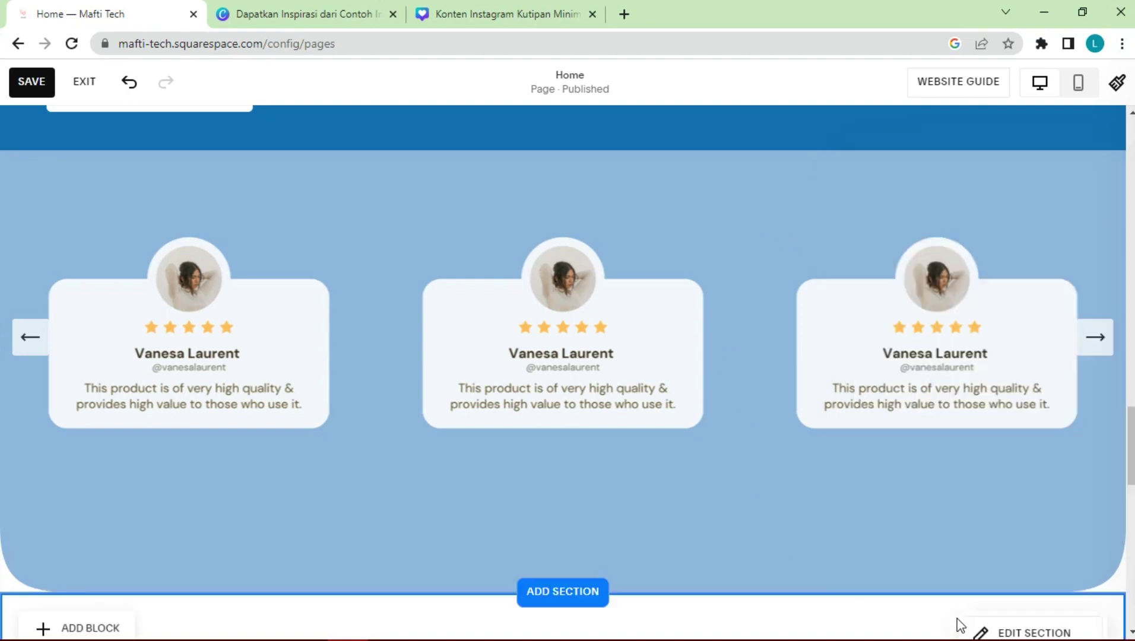
{"action": "left_click", "coordinate": [32, 85]}
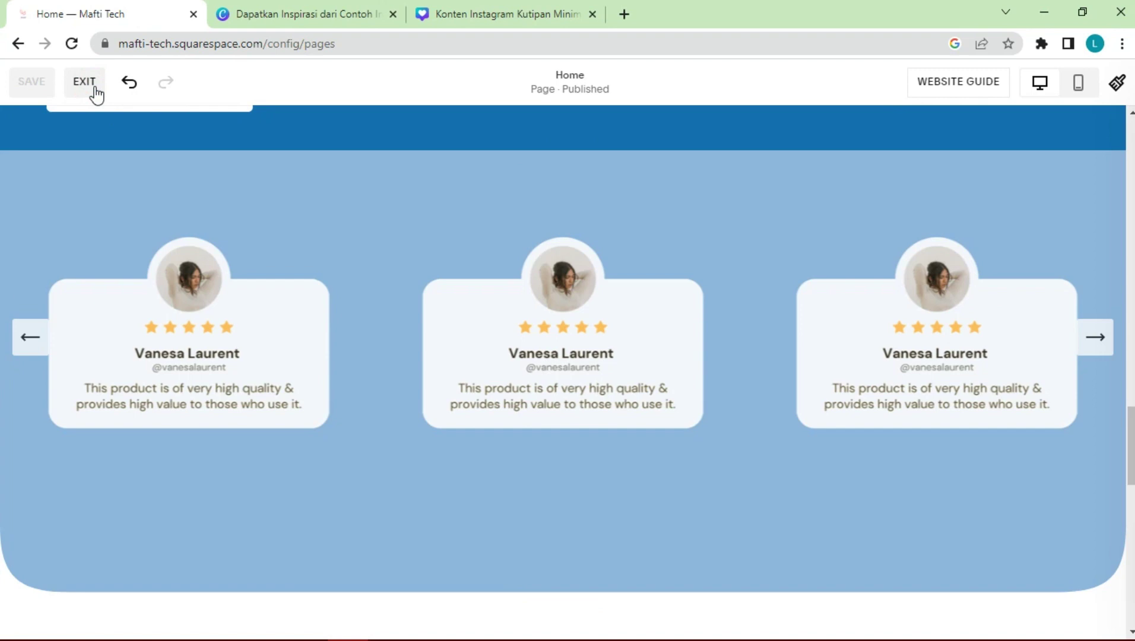
{"action": "left_click", "coordinate": [94, 88]}
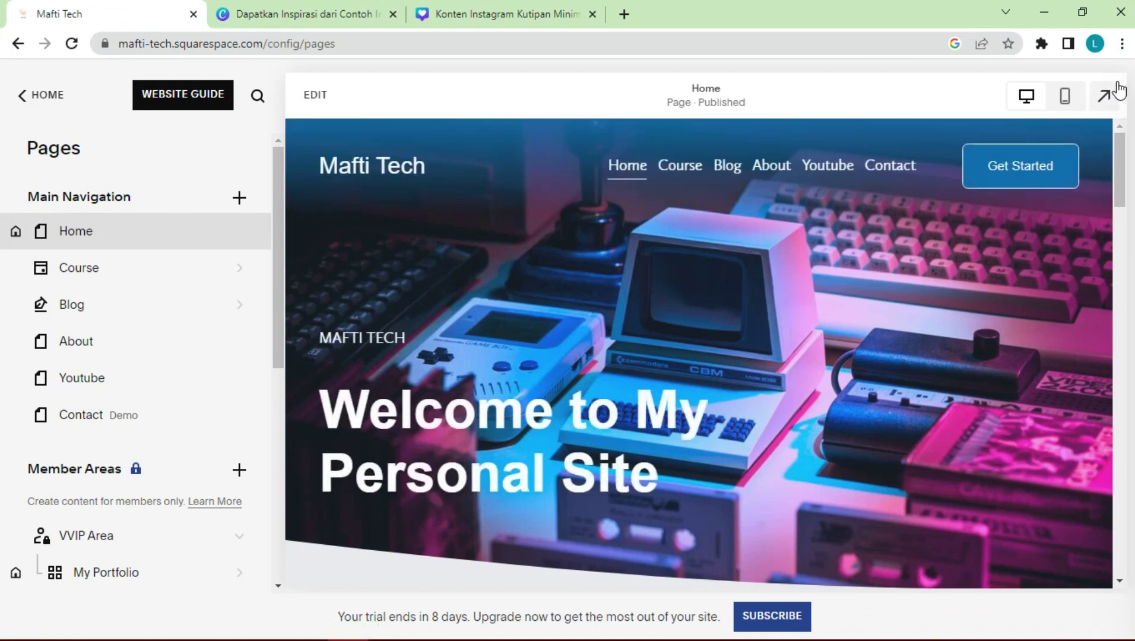
{"action": "left_click", "coordinate": [1107, 98]}
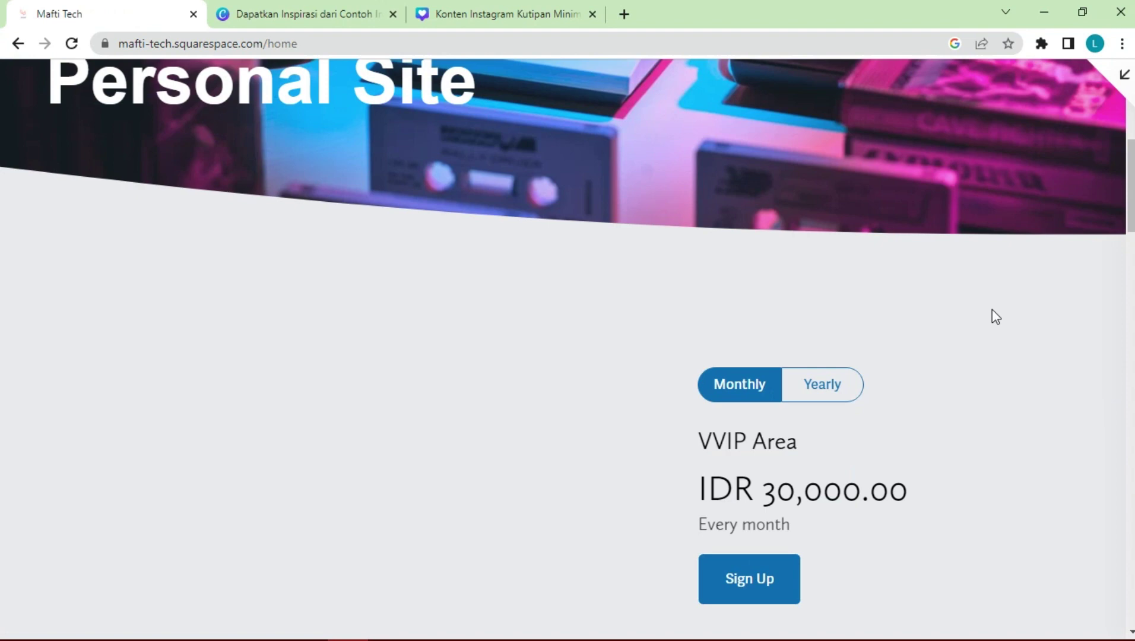
{"action": "scroll", "coordinate": [992, 310], "scroll_direction": "down", "scroll_amount": 20}
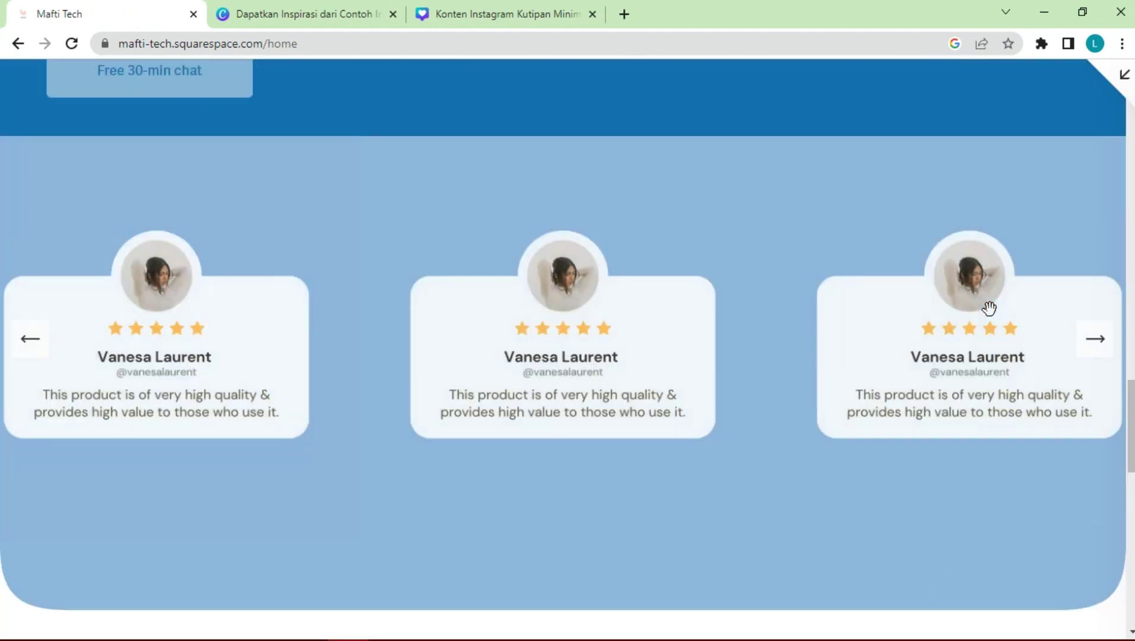
{"action": "left_click", "coordinate": [1096, 339]}
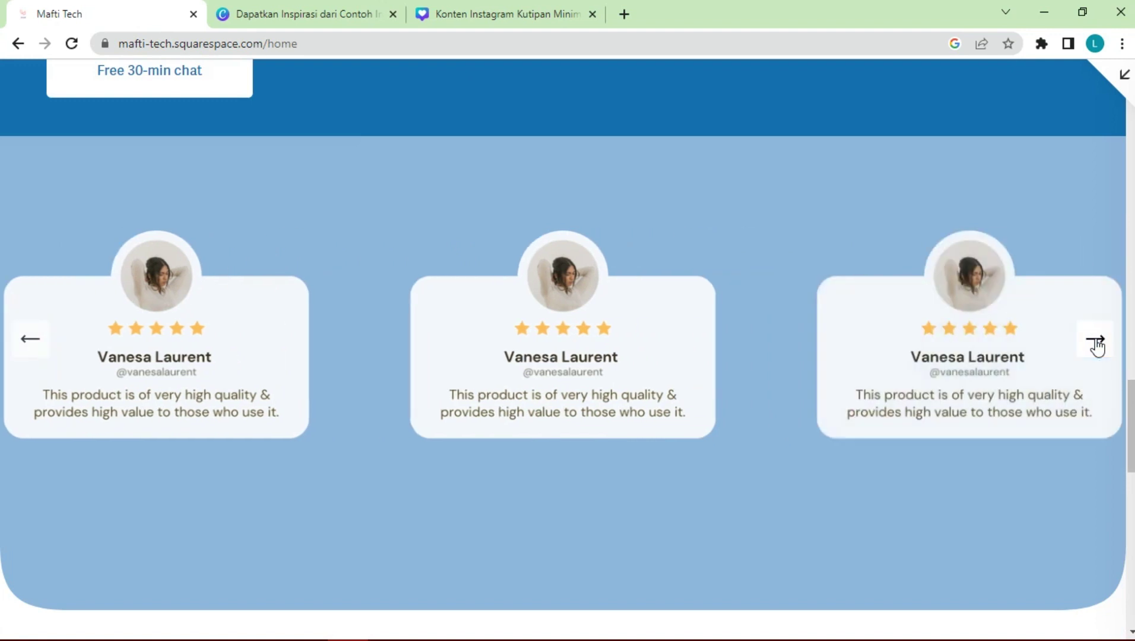
{"action": "left_click", "coordinate": [1095, 340]}
{"action": "left_click", "coordinate": [29, 340]}
{"action": "left_click", "coordinate": [28, 339]}
{"action": "left_click", "coordinate": [28, 339]}
{"action": "left_click", "coordinate": [1107, 342]}
{"action": "left_click", "coordinate": [1106, 342]}
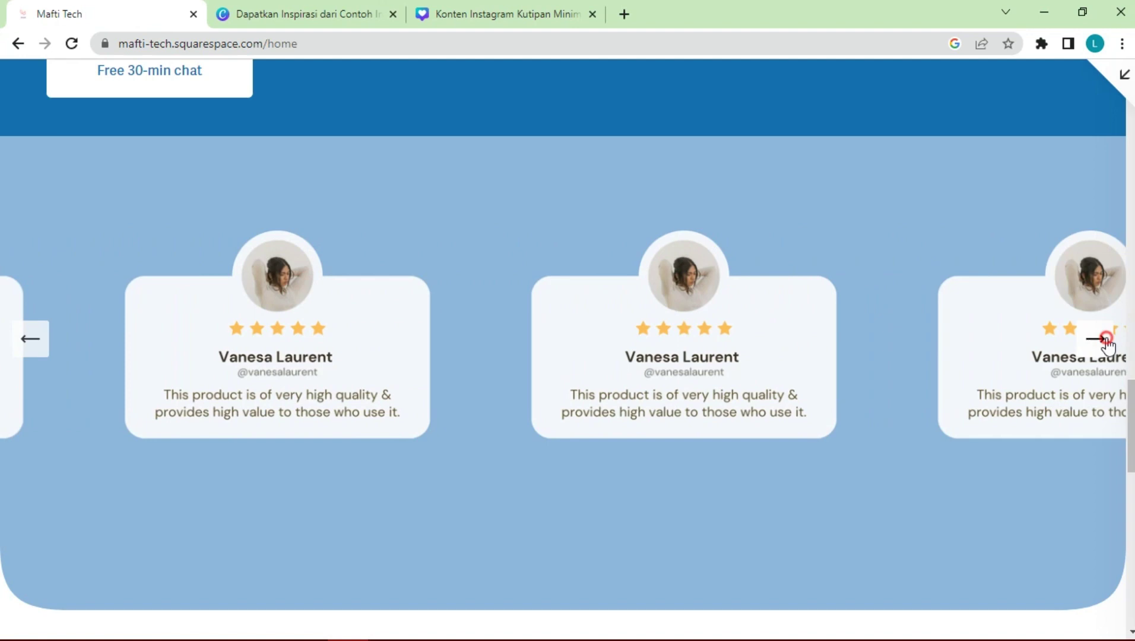
{"action": "left_click", "coordinate": [1107, 342]}
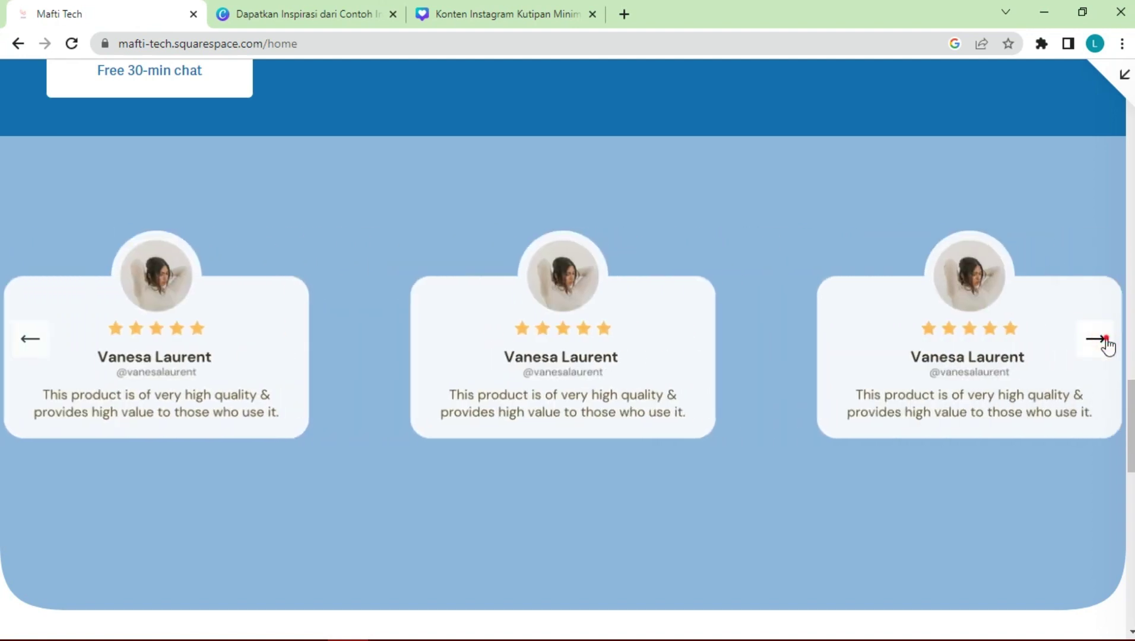
{"action": "left_click", "coordinate": [1107, 342]}
{"action": "left_click", "coordinate": [1106, 343]}
{"action": "left_click", "coordinate": [1121, 78]}
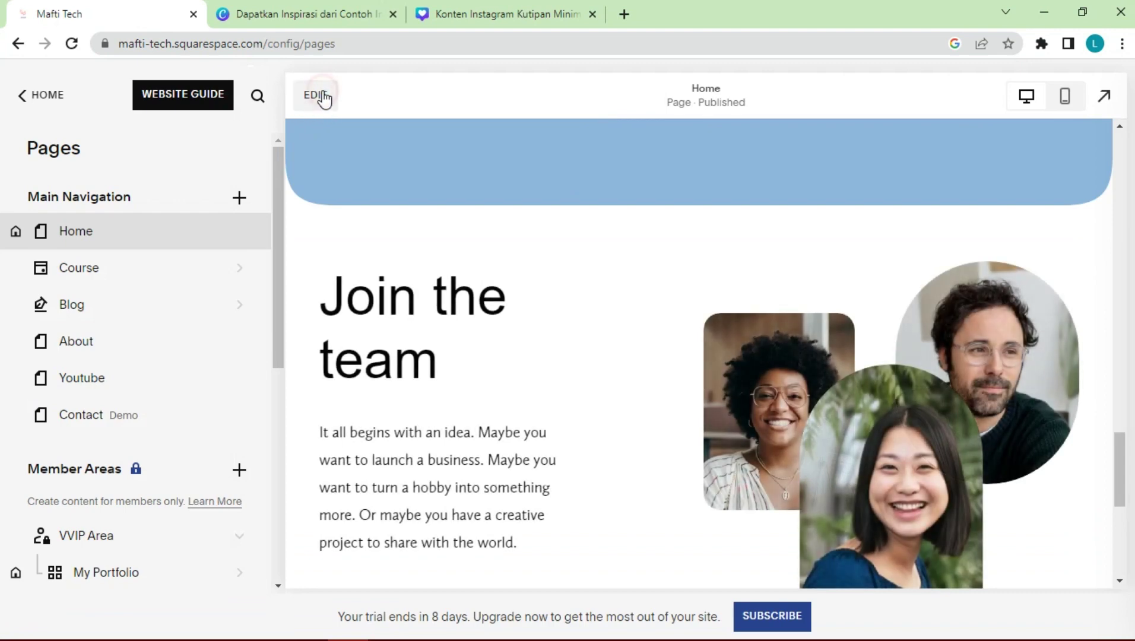
{"action": "left_click", "coordinate": [322, 95]}
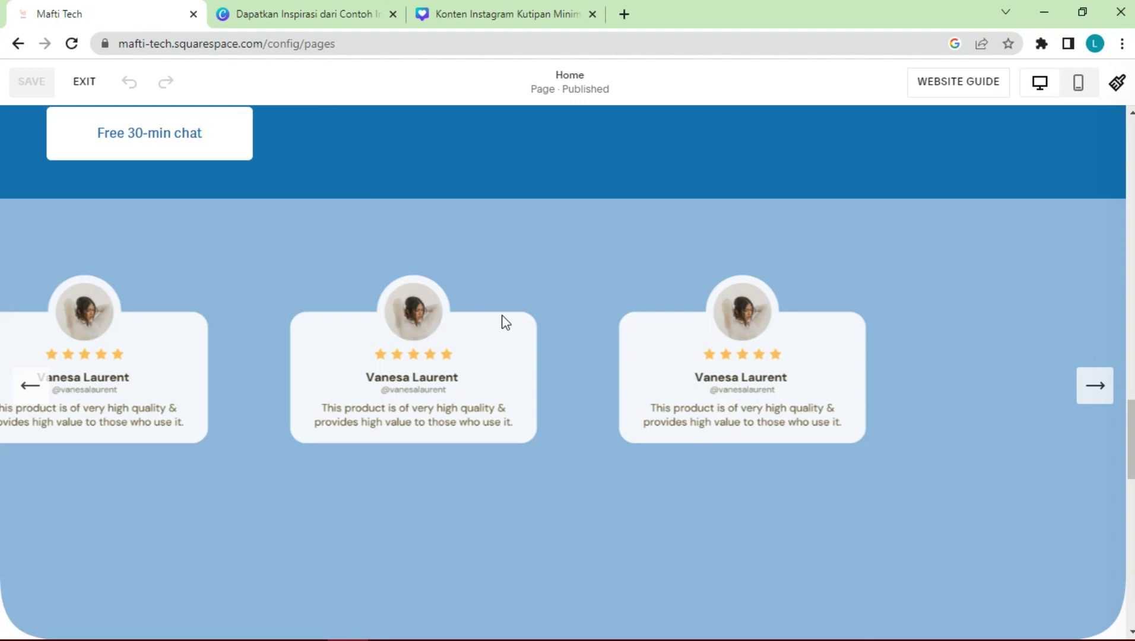
{"action": "scroll", "coordinate": [500, 314], "scroll_direction": "down", "scroll_amount": 5}
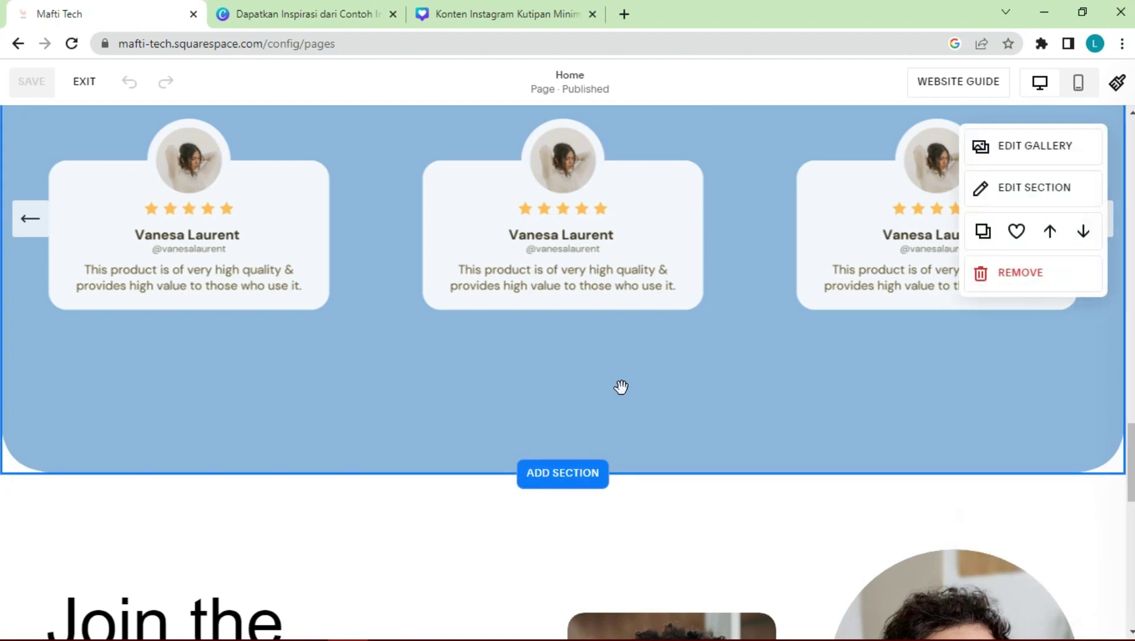
{"action": "scroll", "coordinate": [621, 387], "scroll_direction": "up", "scroll_amount": 3}
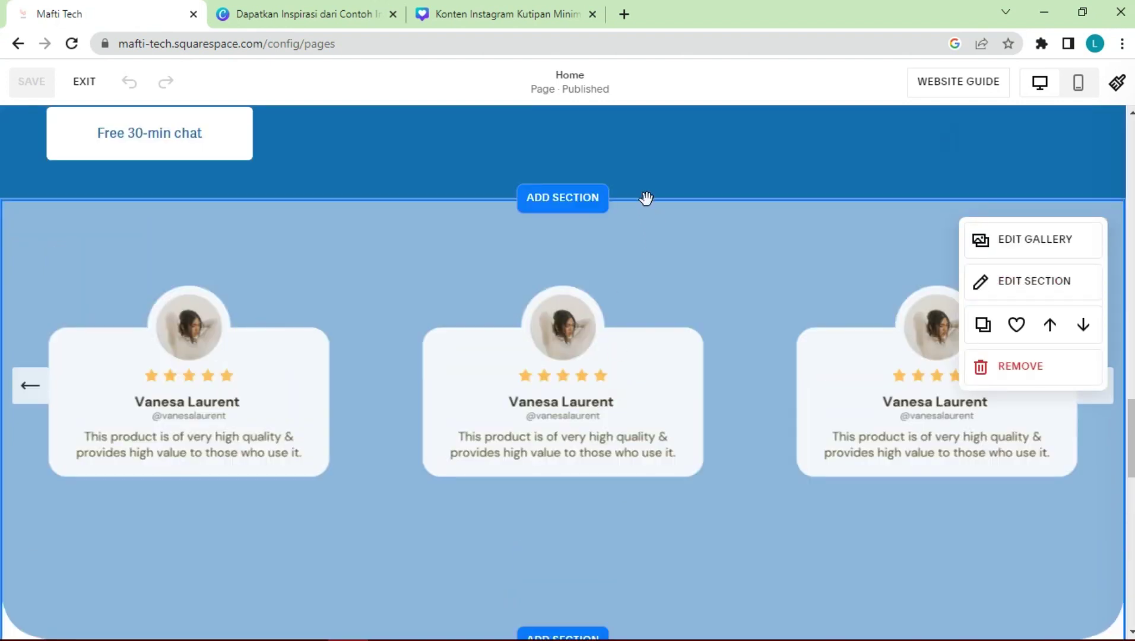
{"action": "key", "text": "Escape"}
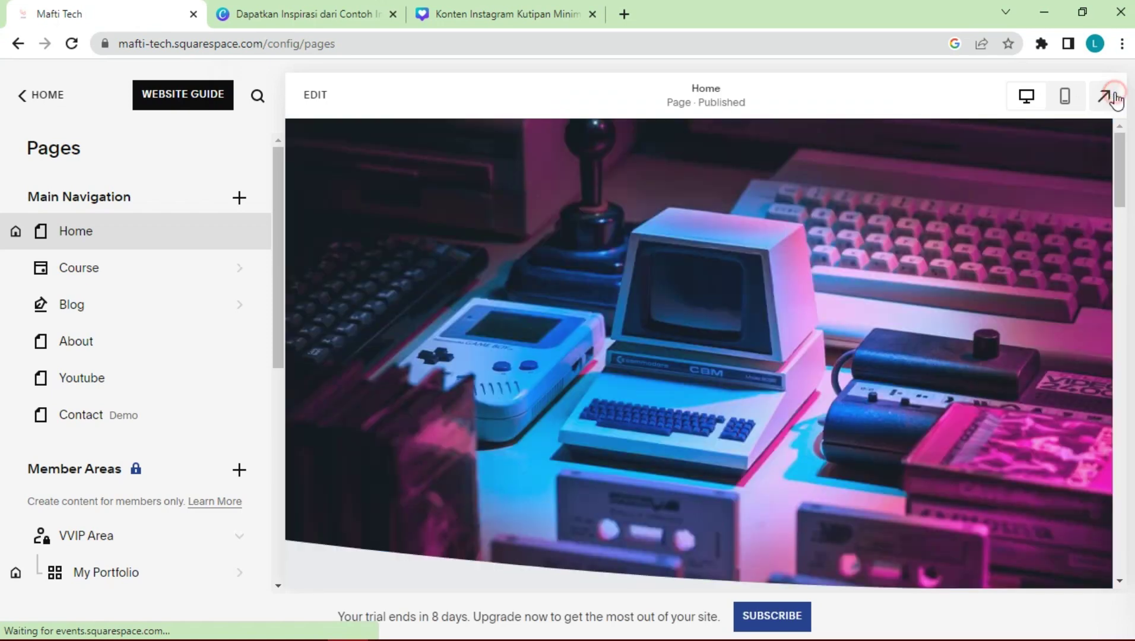
Preview the Home page full-window and advance the testimonial reel eight times with its right arrow
{"action": "left_click", "coordinate": [1115, 96]}
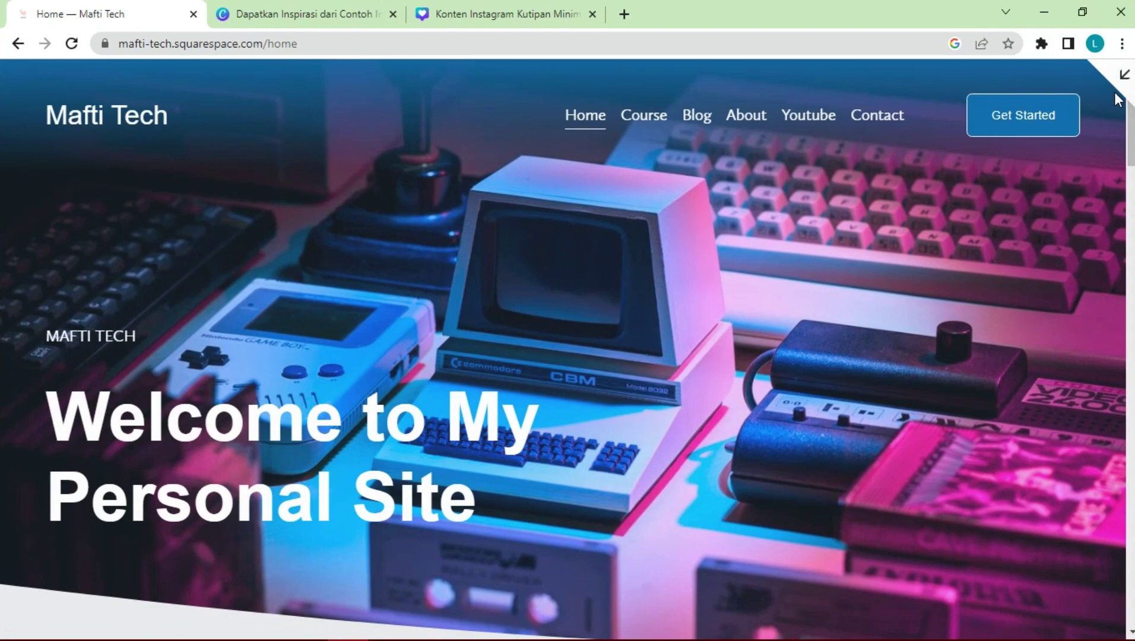
{"action": "scroll", "coordinate": [972, 352], "scroll_direction": "down", "scroll_amount": 20}
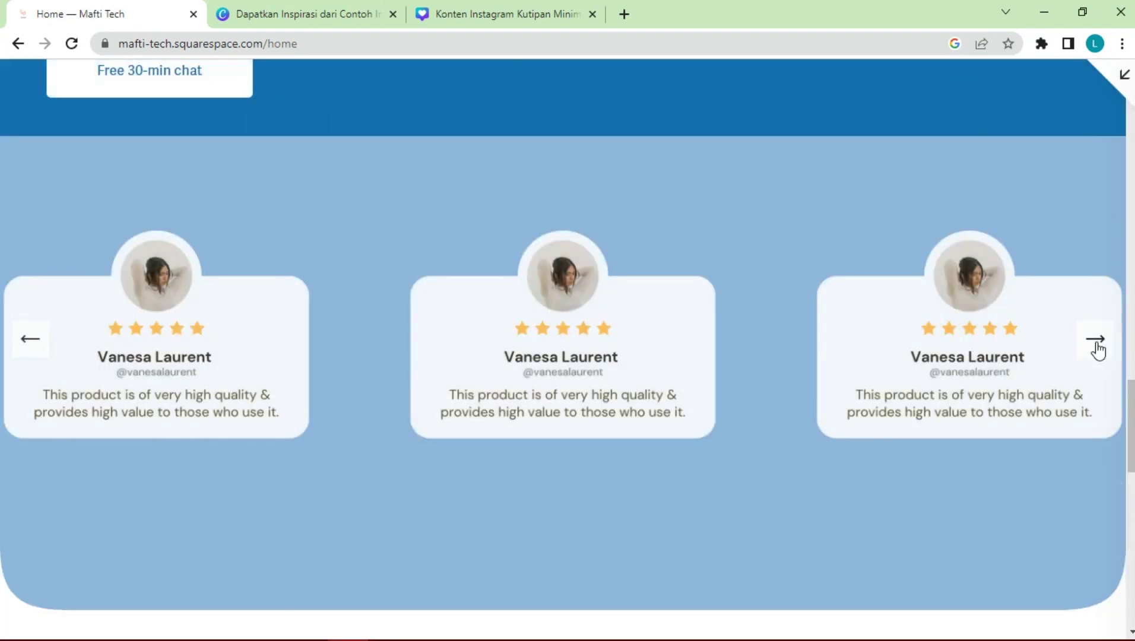
{"action": "left_click", "coordinate": [1097, 348]}
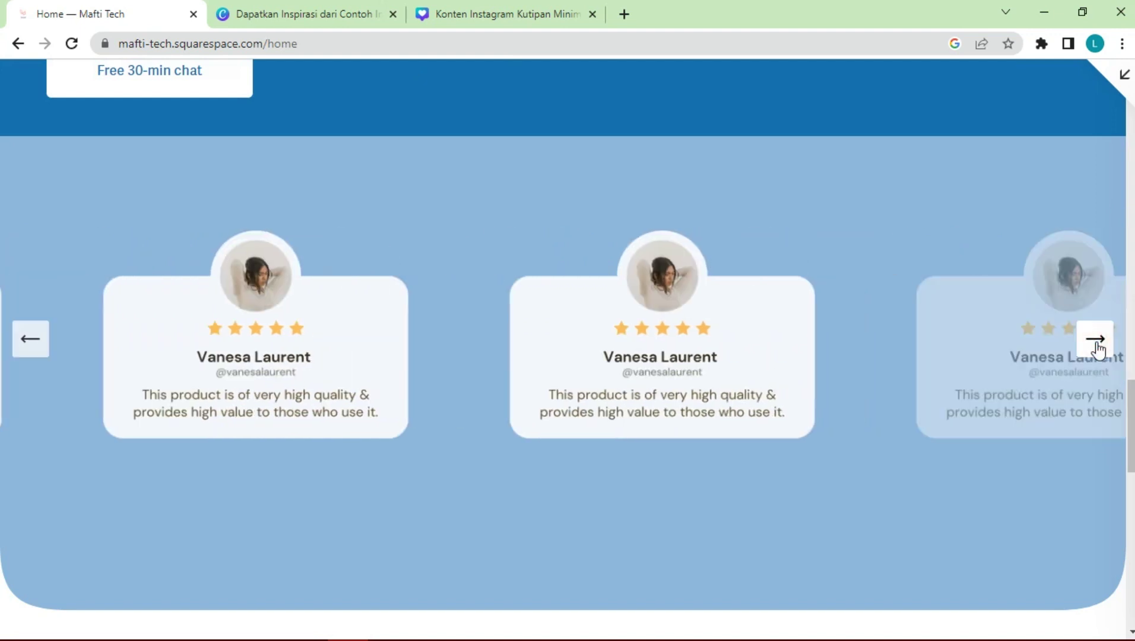
{"action": "left_click", "coordinate": [1097, 347]}
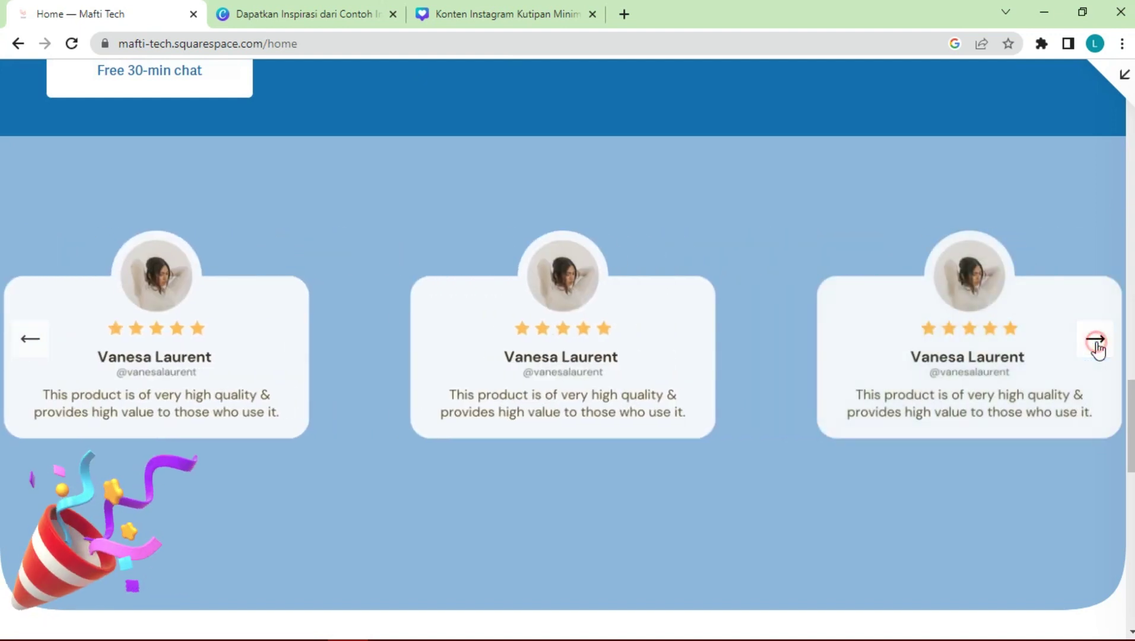
{"action": "left_click", "coordinate": [1097, 349]}
{"action": "left_click", "coordinate": [1097, 349]}
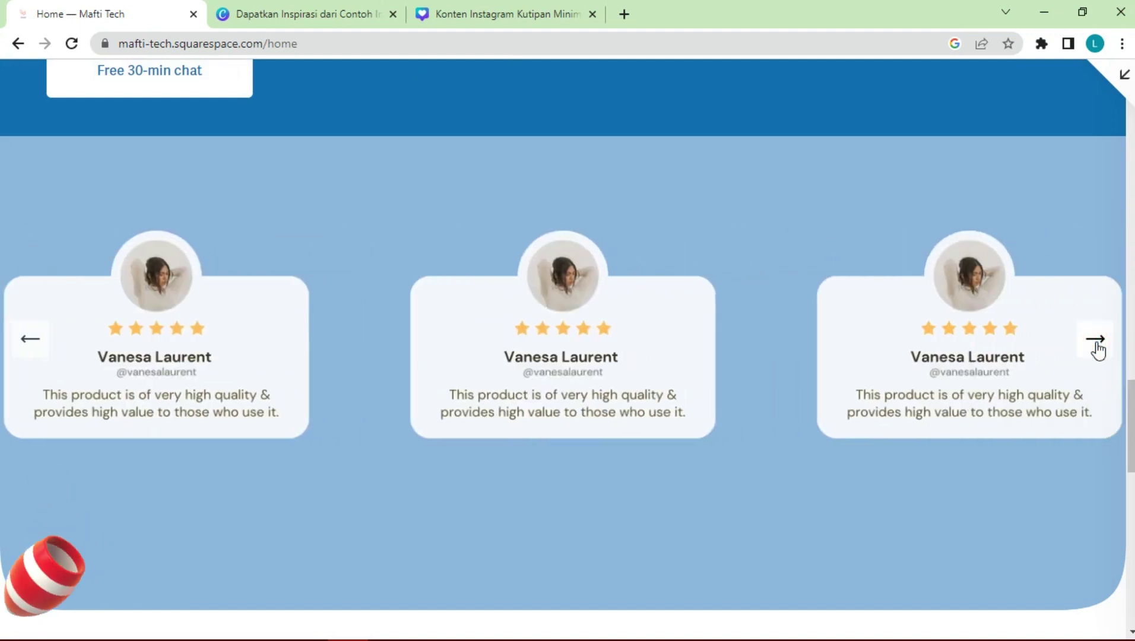
{"action": "left_click", "coordinate": [1097, 348]}
{"action": "left_click", "coordinate": [1097, 348]}
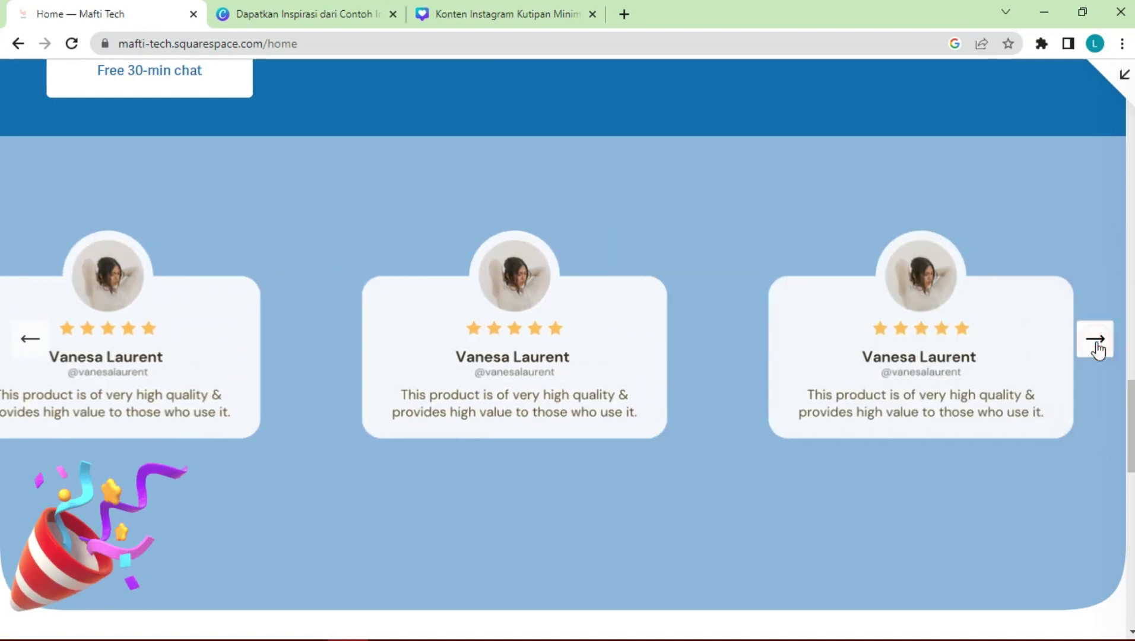
{"action": "left_click", "coordinate": [1097, 349]}
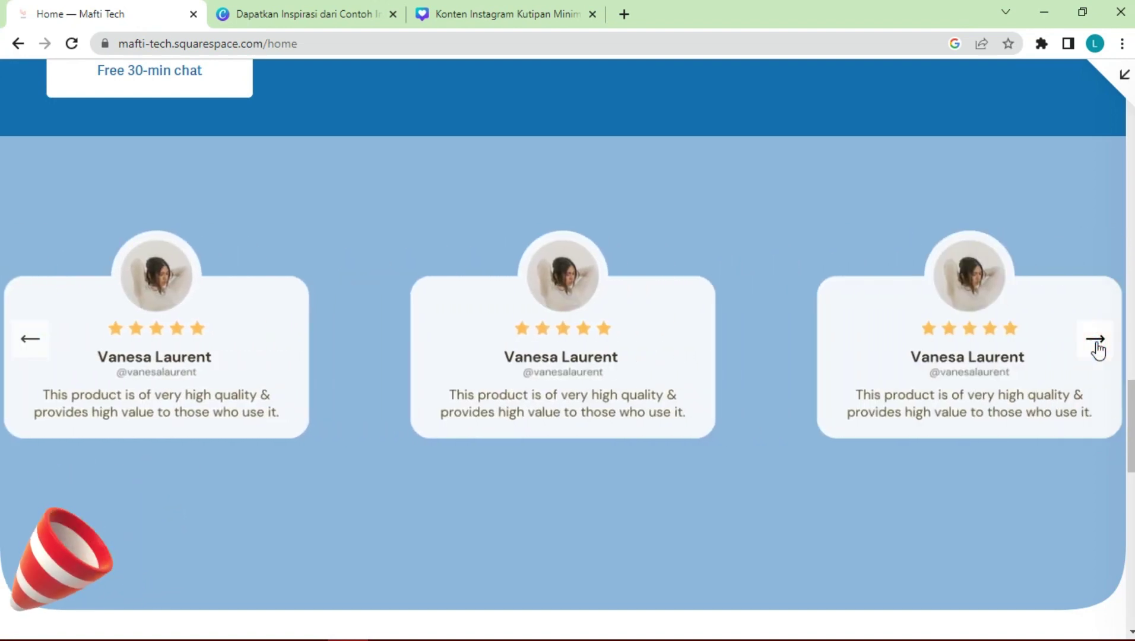
{"action": "left_click", "coordinate": [1097, 349]}
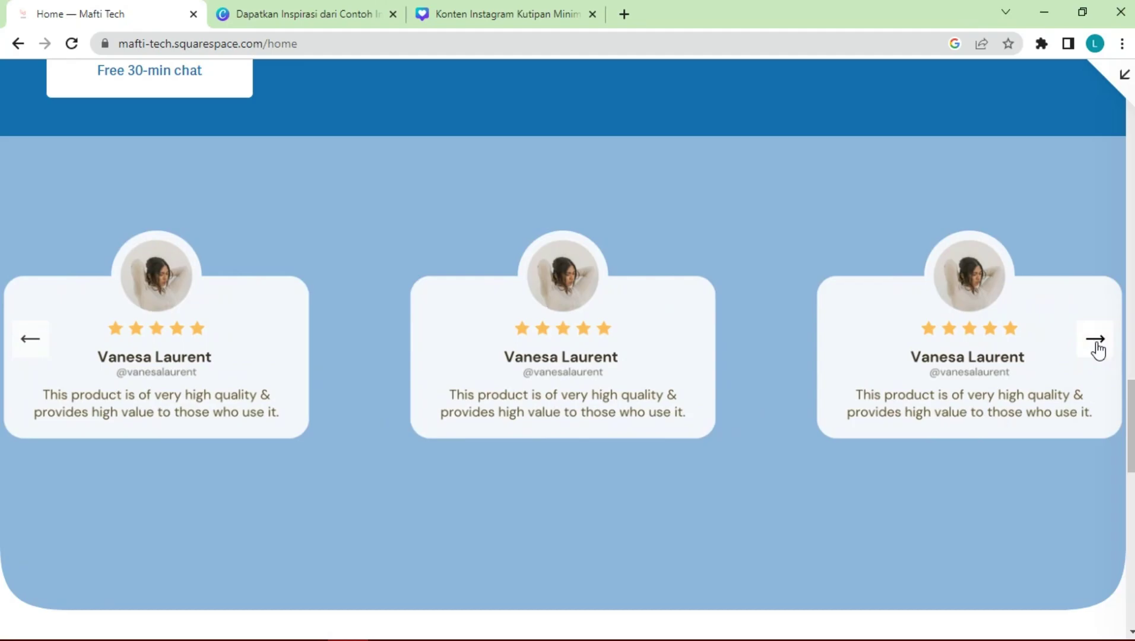